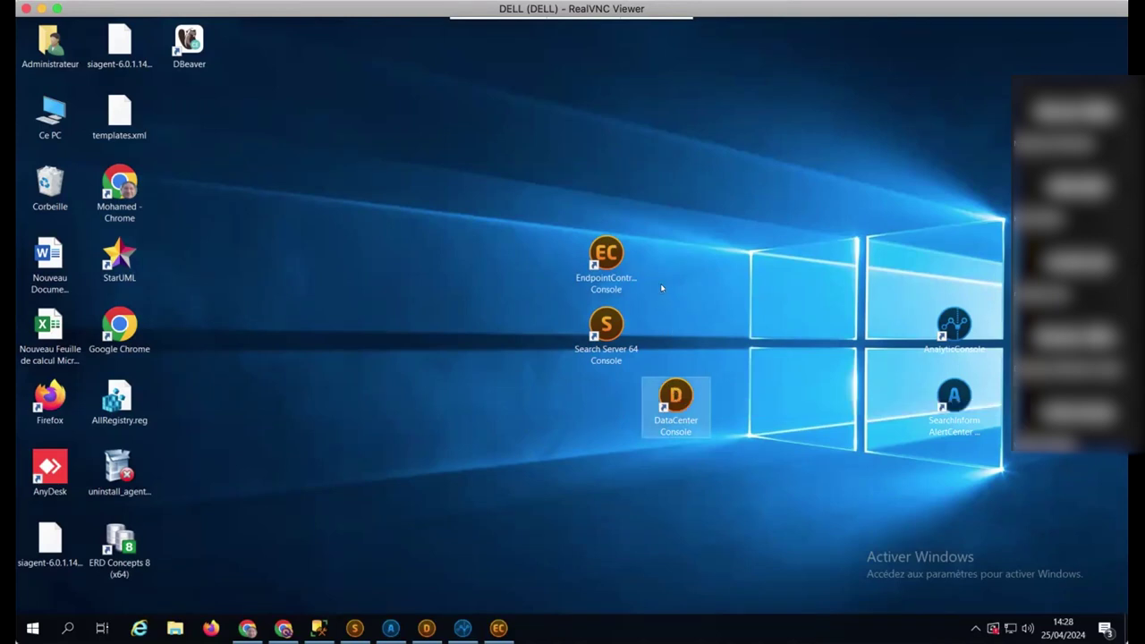
# Step: Rearrange the EndpointController, Search Server 64, AnalyticConsole and SearchInform AlertCenter shortcuts on the desktop, keeping the orange and blue icons in separate groups
pyautogui.moveTo(612, 253); pyautogui.dragTo(708, 189)
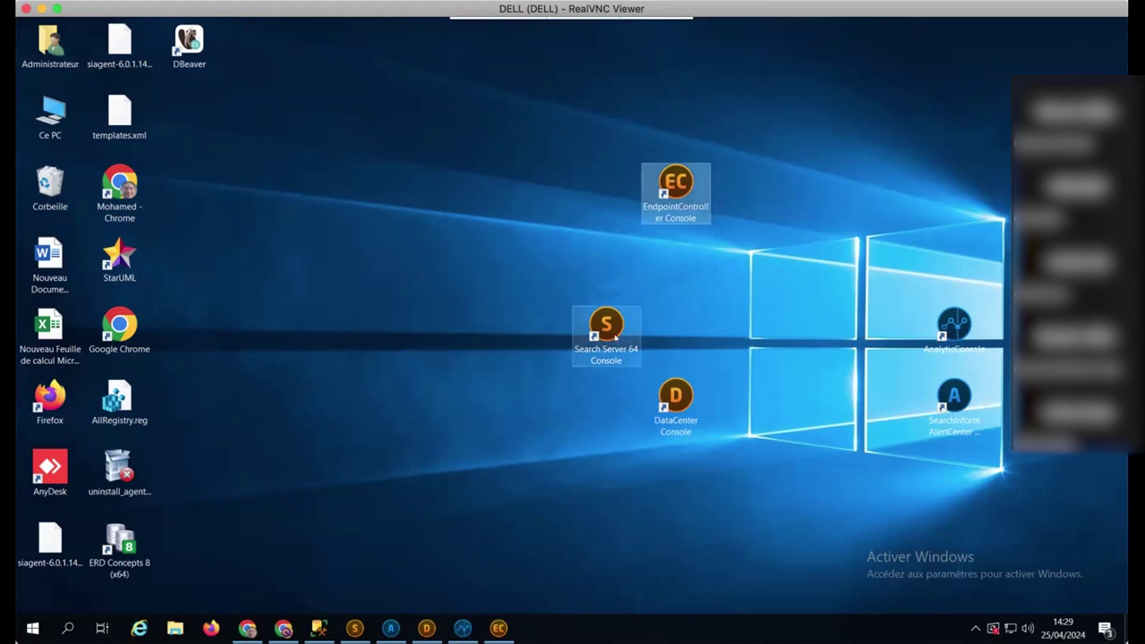
pyautogui.moveTo(614, 328); pyautogui.dragTo(663, 310)
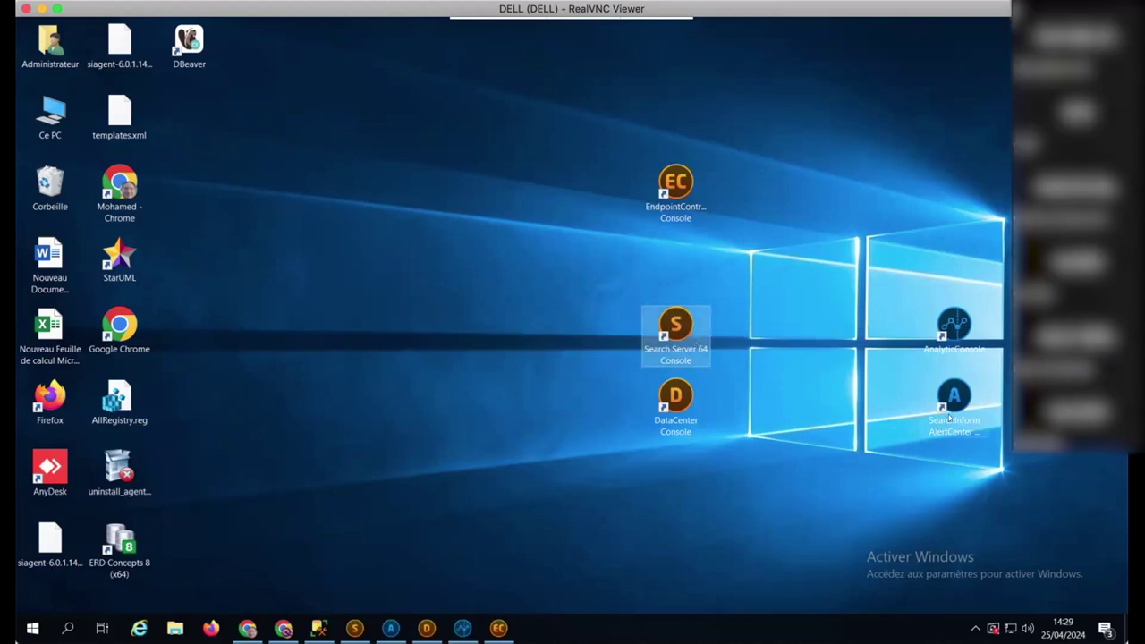
pyautogui.moveTo(956, 336); pyautogui.dragTo(910, 265)
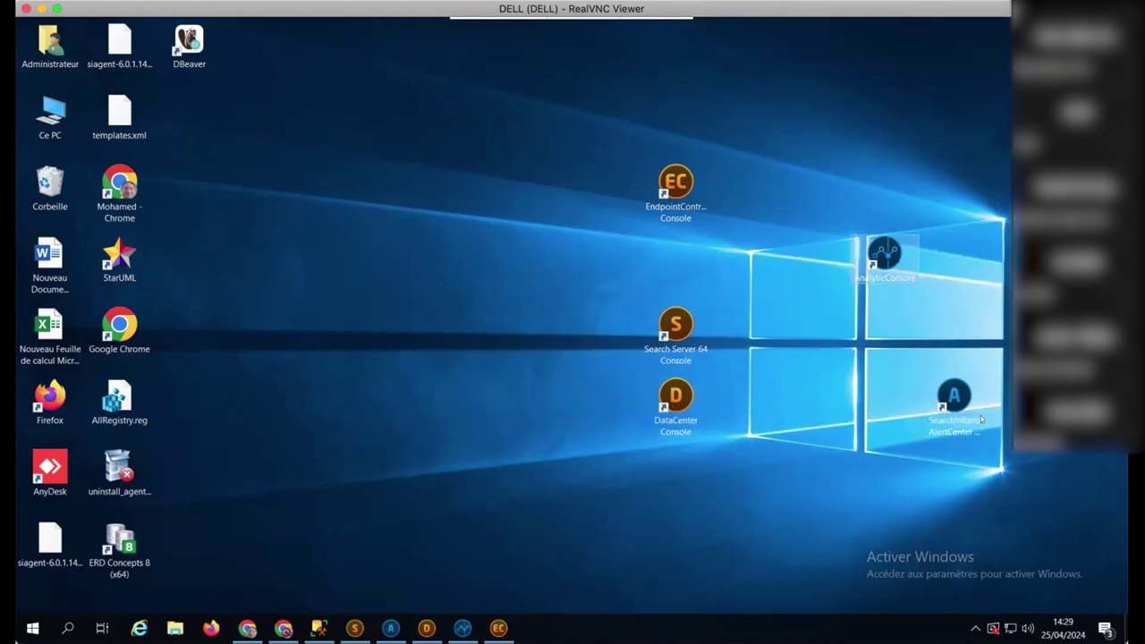
pyautogui.moveTo(950, 401); pyautogui.dragTo(896, 403)
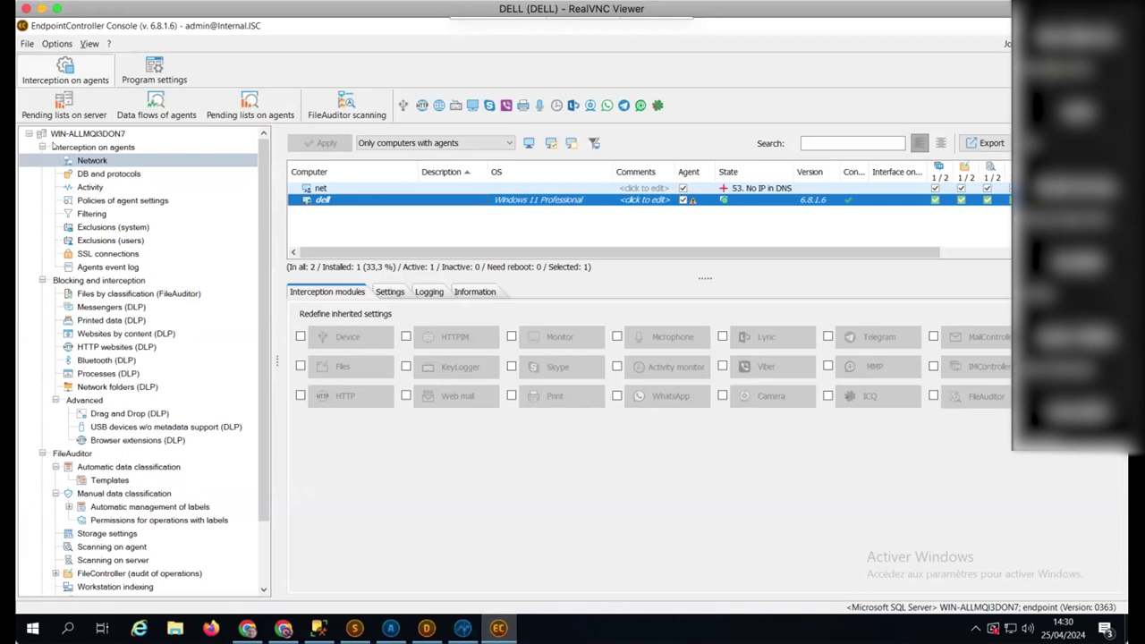
# Step: Review the server node and the Network computer list, including the agent and module installation options for the computer dell
pyautogui.click(79, 133)
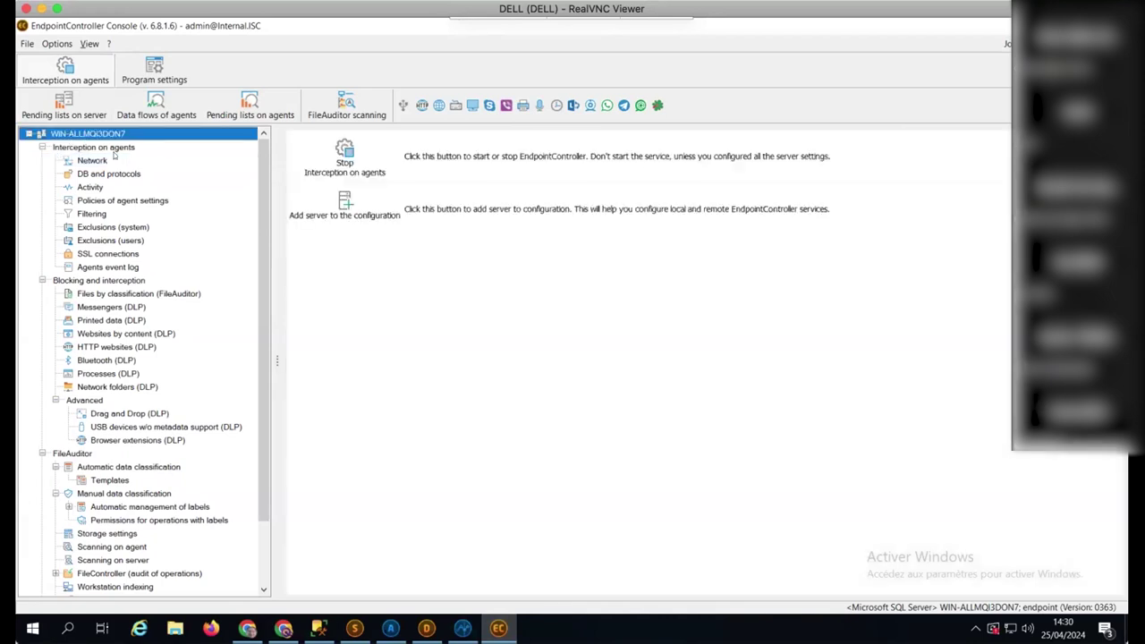
pyautogui.click(104, 162)
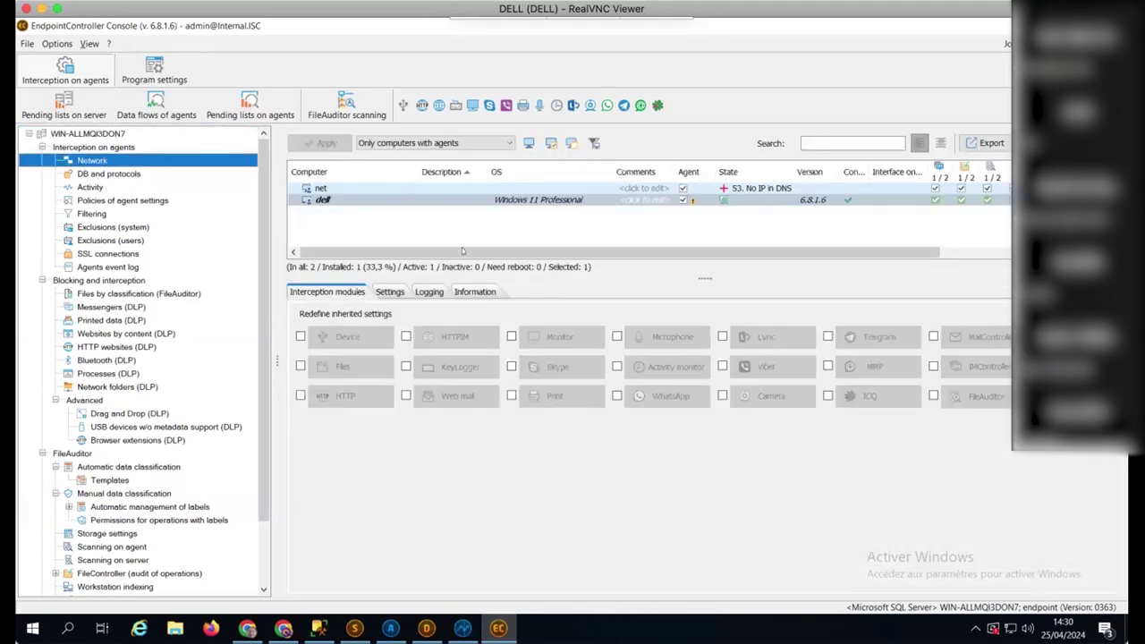
pyautogui.rightClick(391, 200)
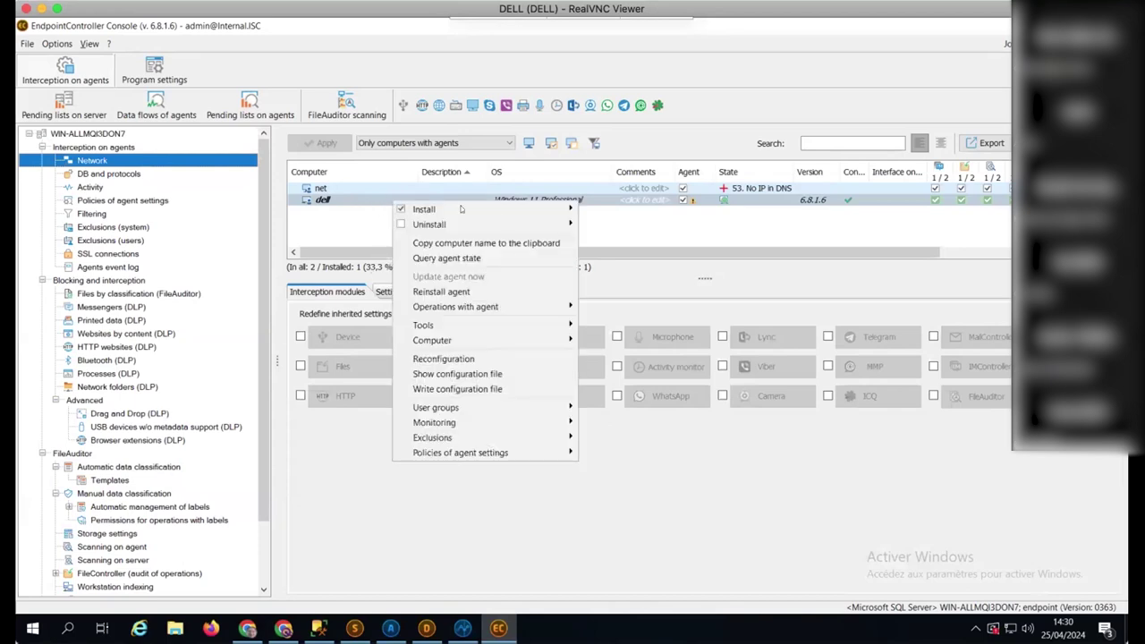
pyautogui.moveTo(527, 215)
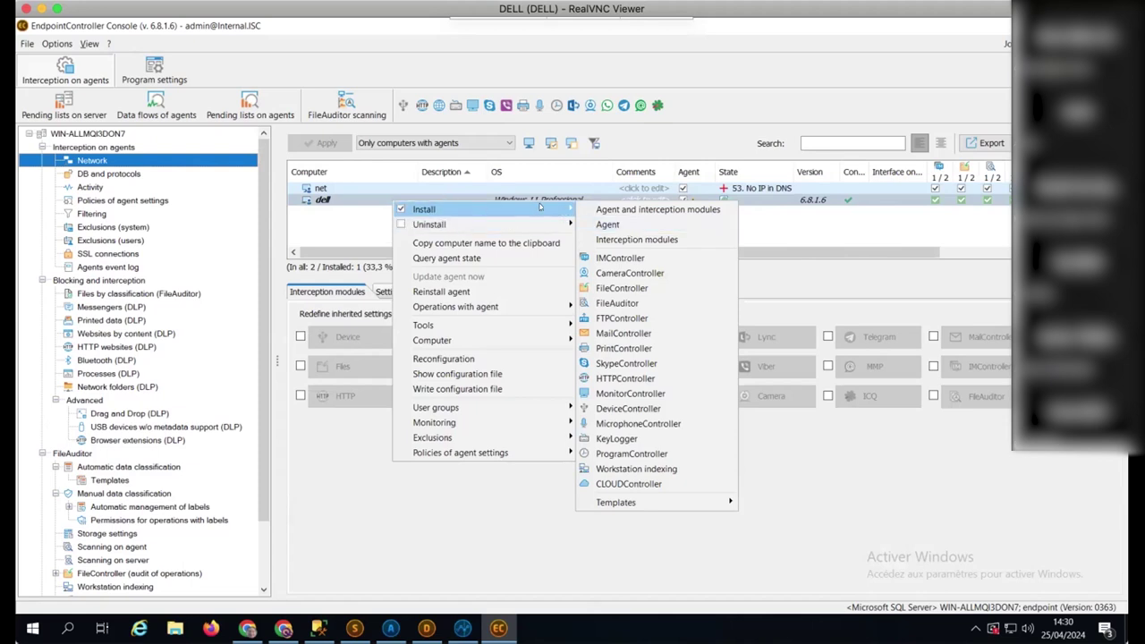
pyautogui.click(366, 191)
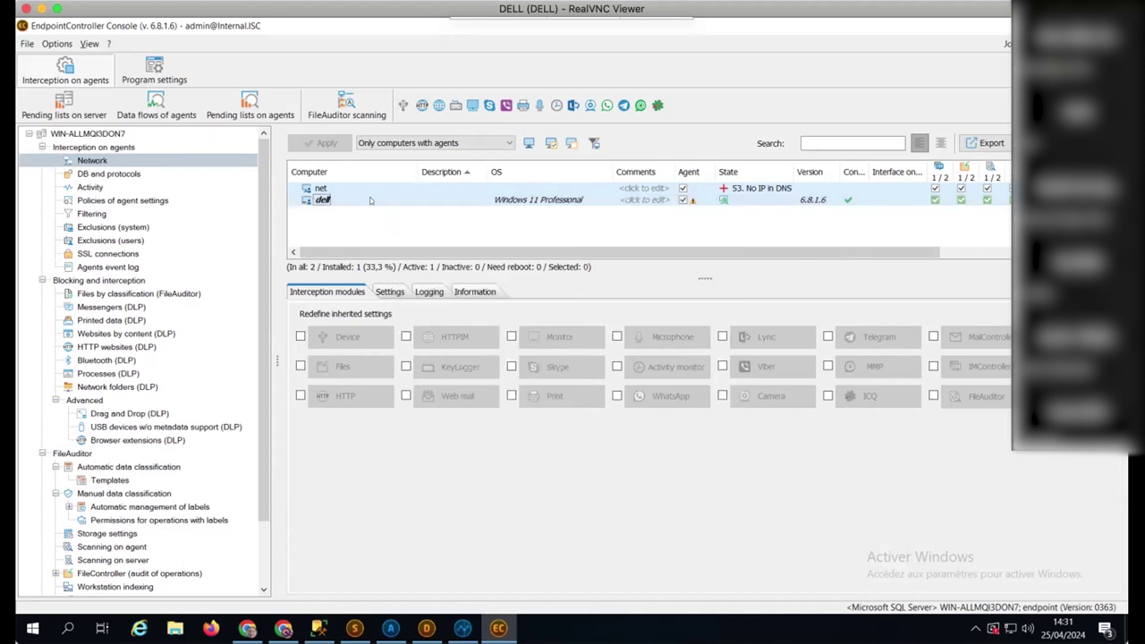
pyautogui.click(537, 200)
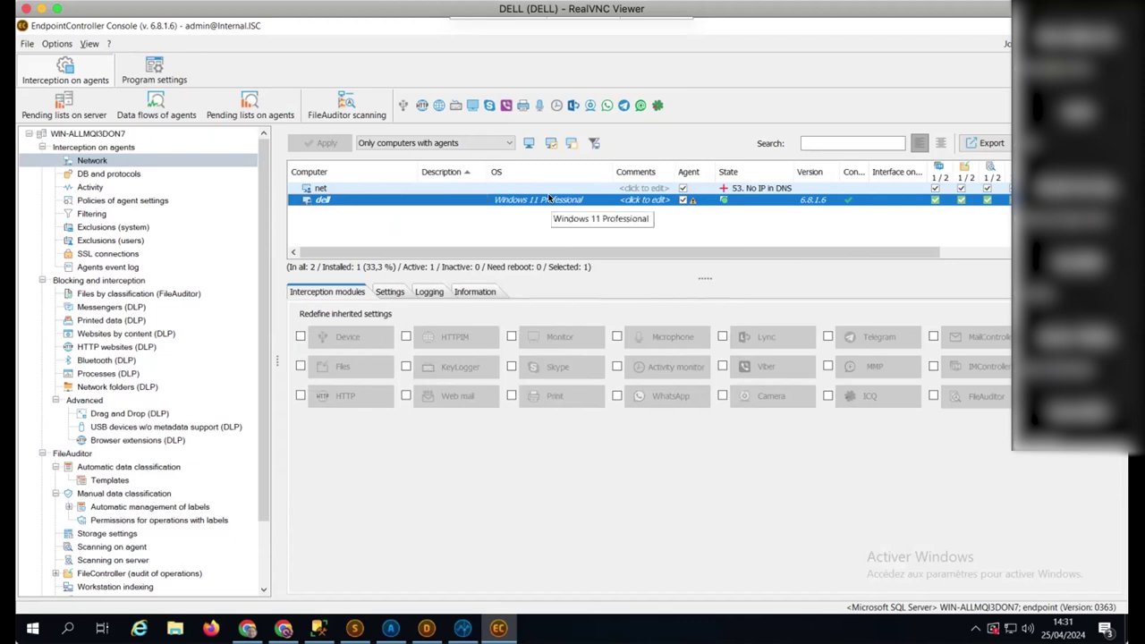
# Step: Switch to the dlpDataTest File Explorer window outside the remote session, collapse Ce PC in the folder tree, and return to the session
pyautogui.moveTo(734, 22)
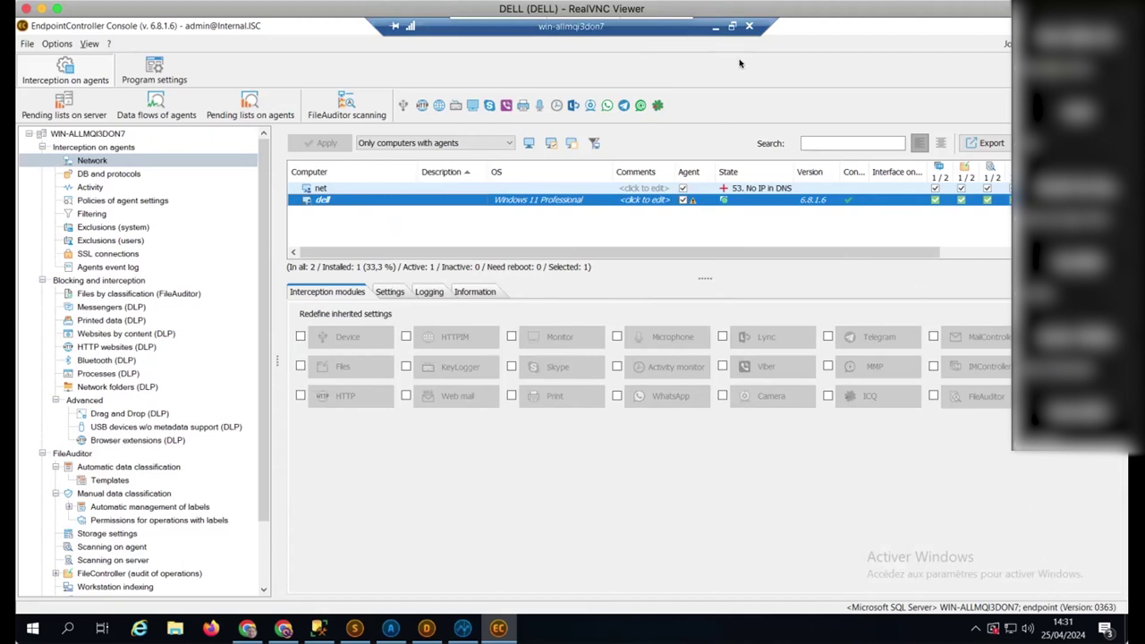
pyautogui.click(715, 25)
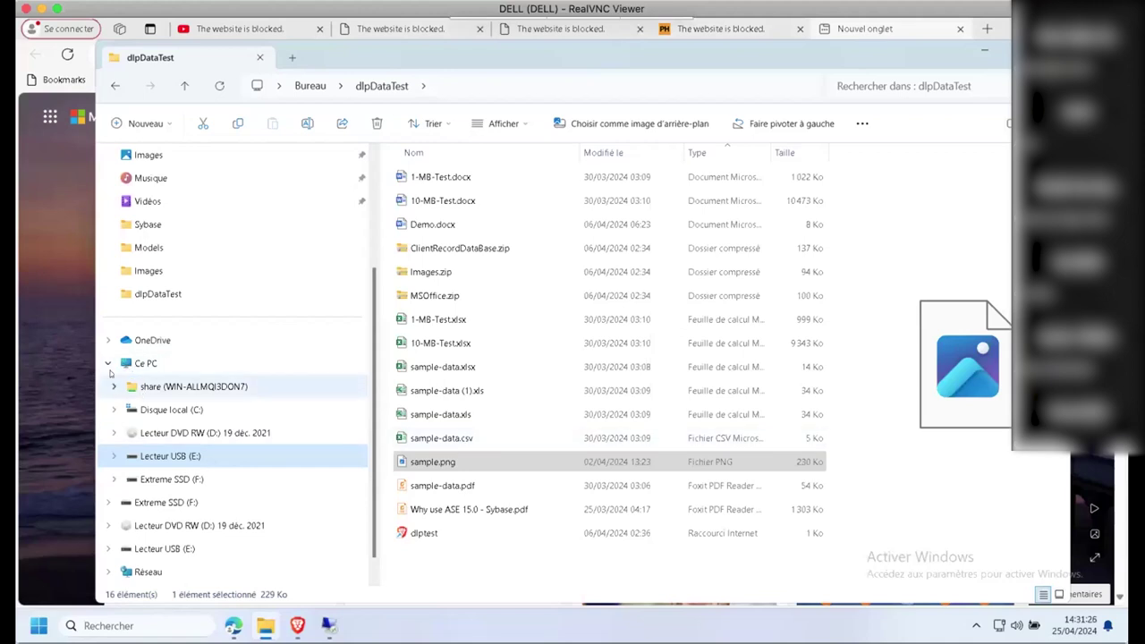
pyautogui.click(107, 364)
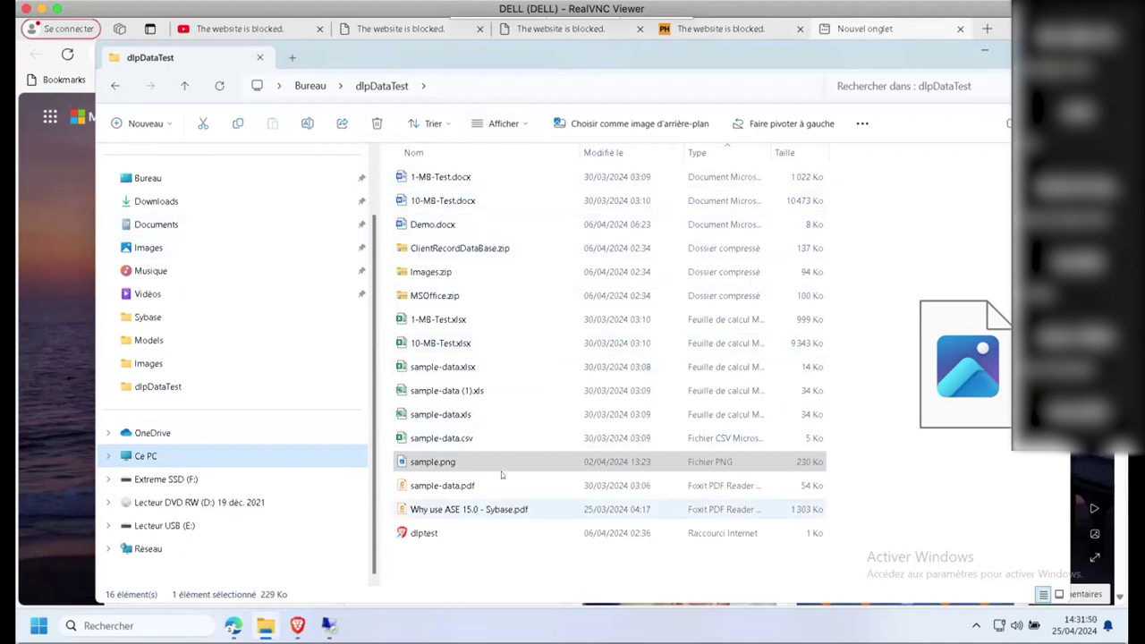
pyautogui.click(330, 626)
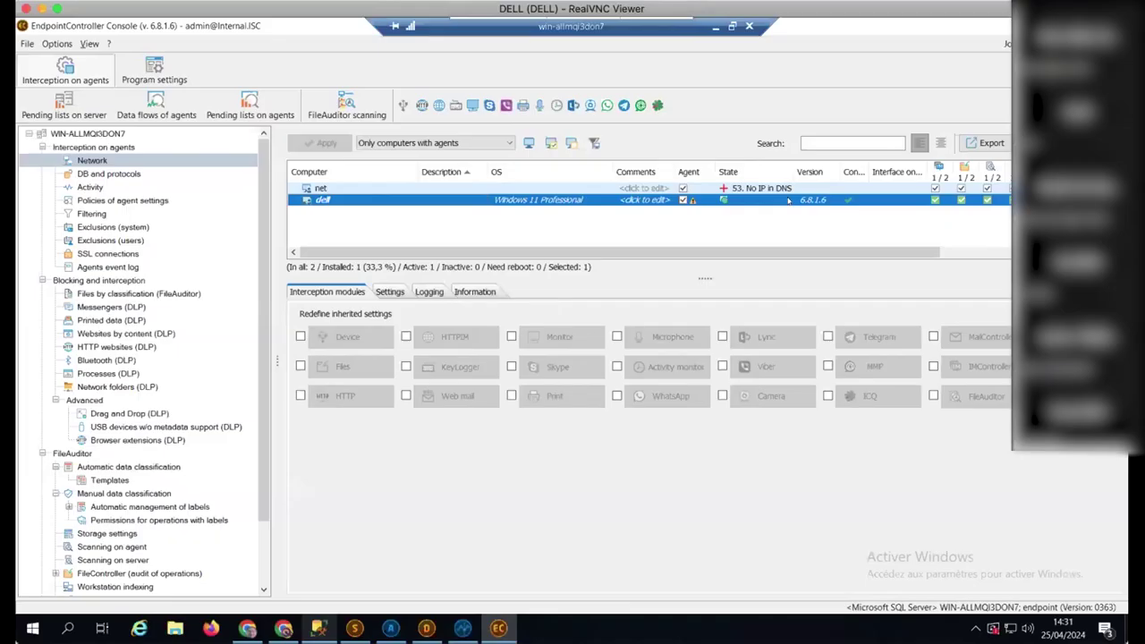
pyautogui.moveTo(711, 20)
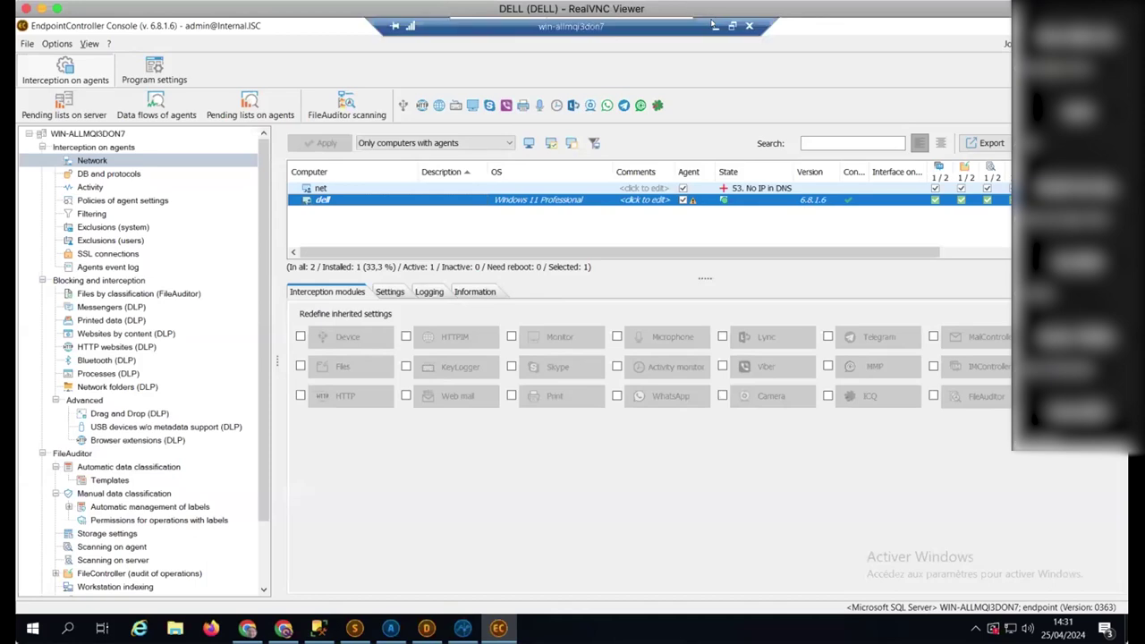
pyautogui.hotkey('alt', 'Tab')
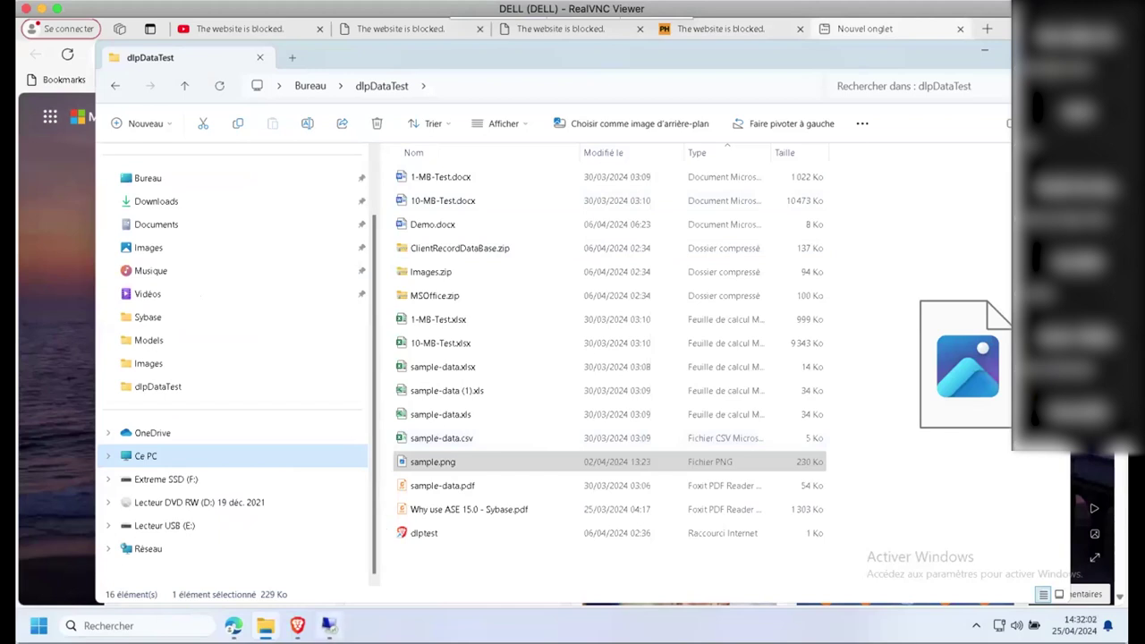
pyautogui.moveTo(329, 626)
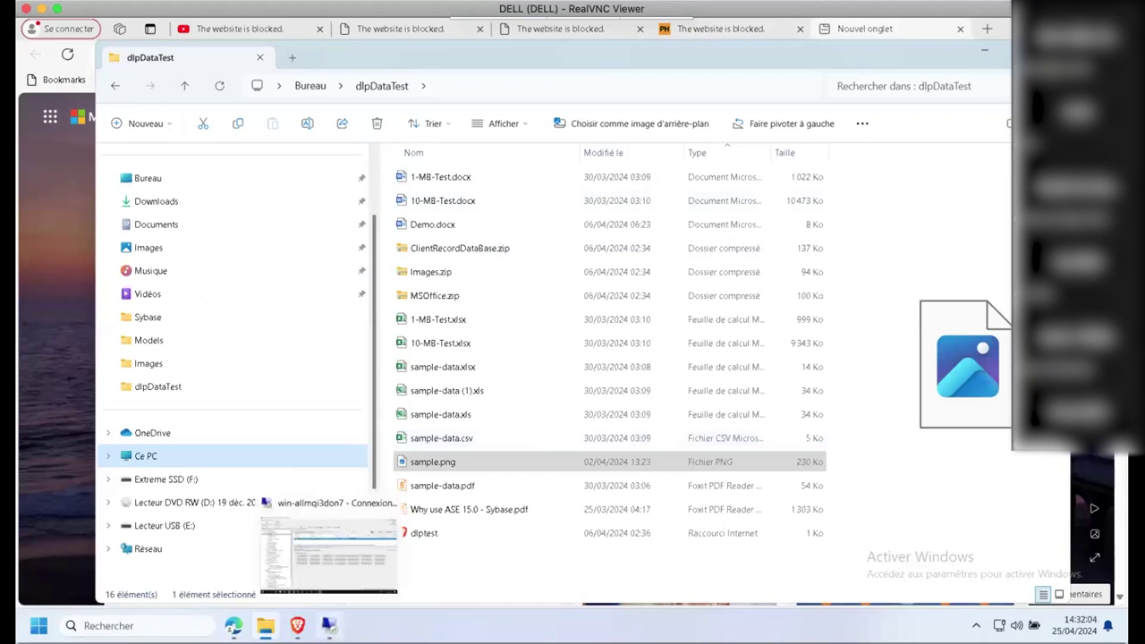
pyautogui.click(329, 551)
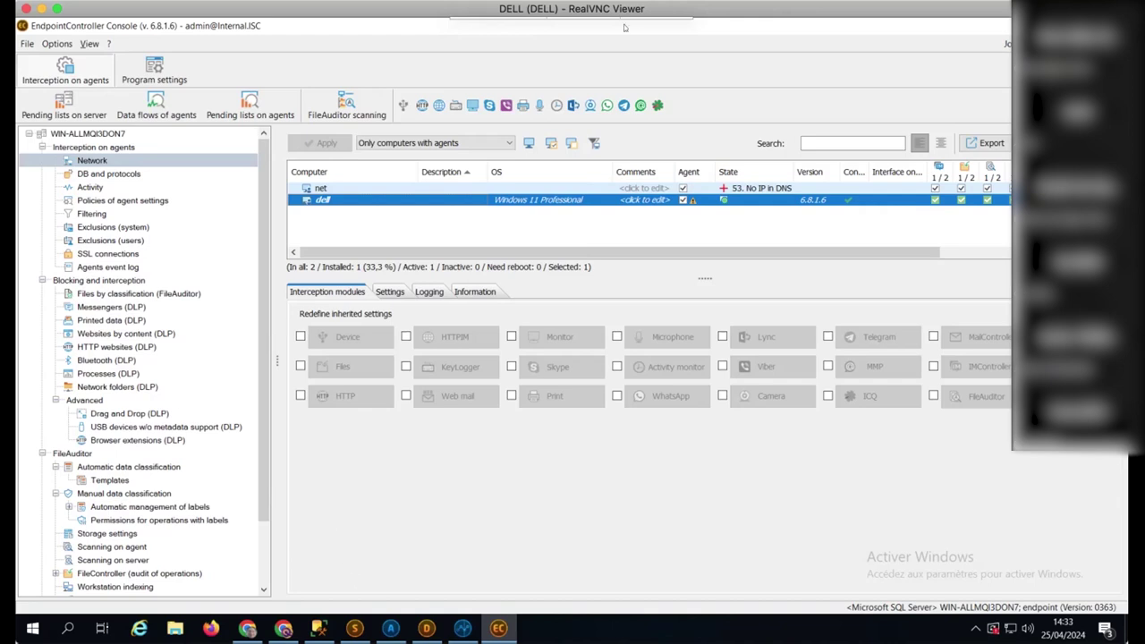
# Step: Switch to the dlpDataTest File Explorer window and try to open the USB drive Lecteur USB (E:)
pyautogui.moveTo(634, 19)
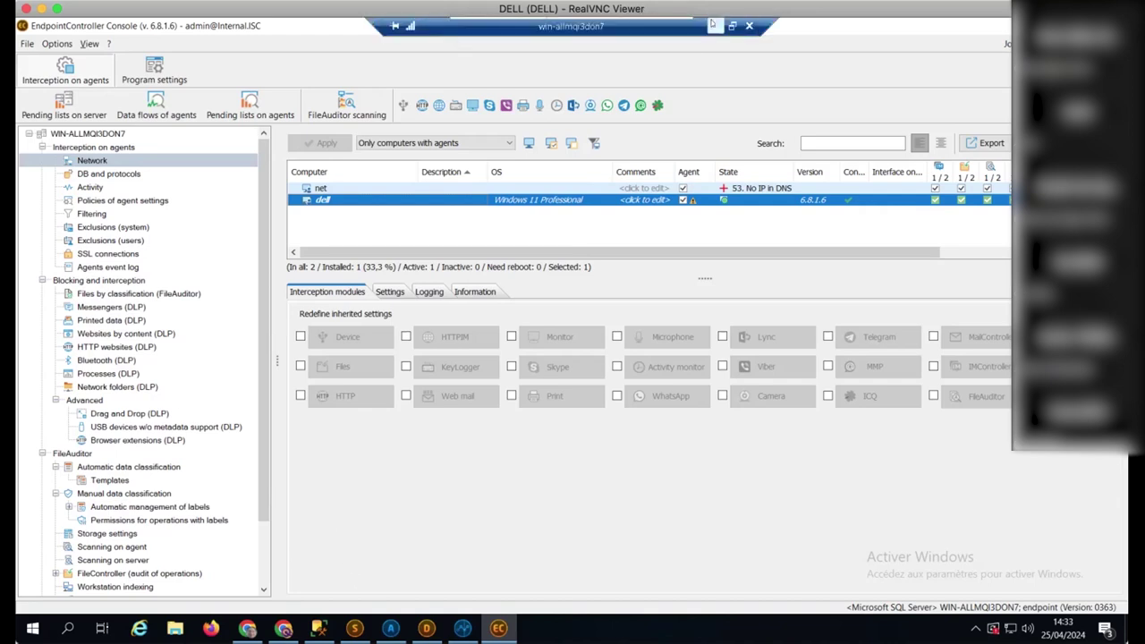
pyautogui.click(713, 26)
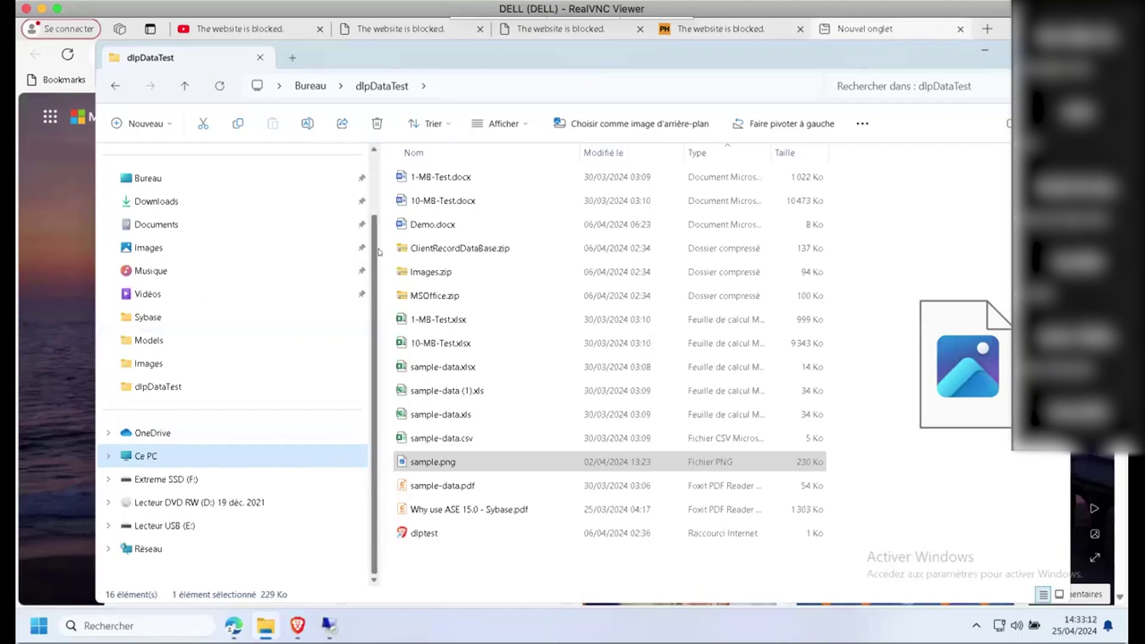
pyautogui.click(168, 526)
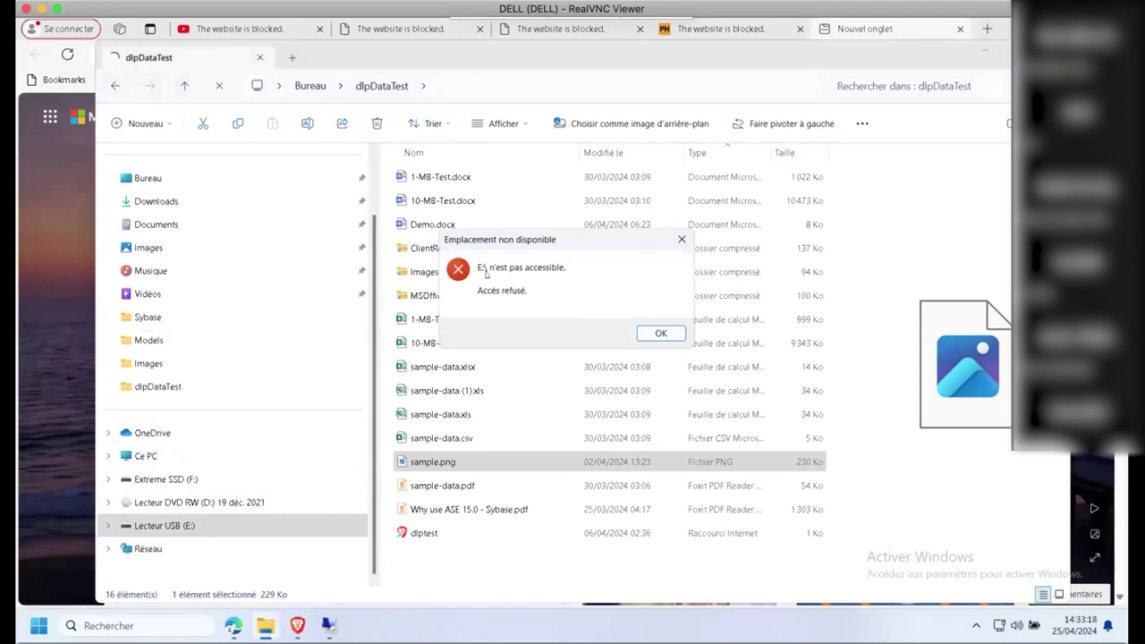
pyautogui.click(649, 337)
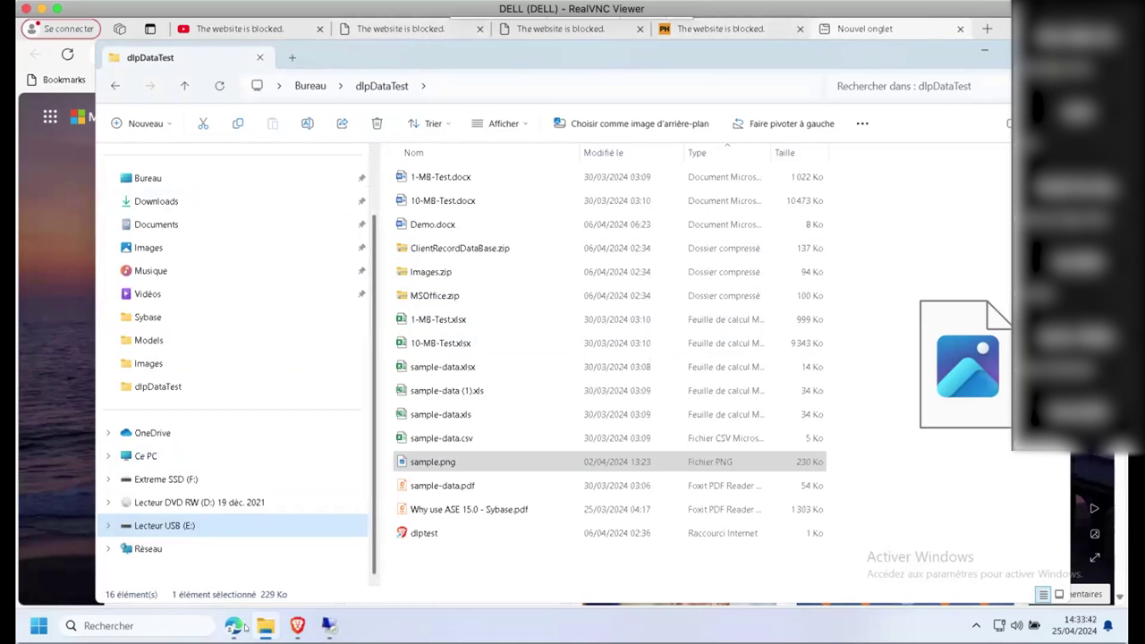
# Step: Switch back to EndpointController Console, set Rule usb for the UDisk device to Allowed under USB devices w/o metadata support (DLP), and apply it
pyautogui.click(329, 626)
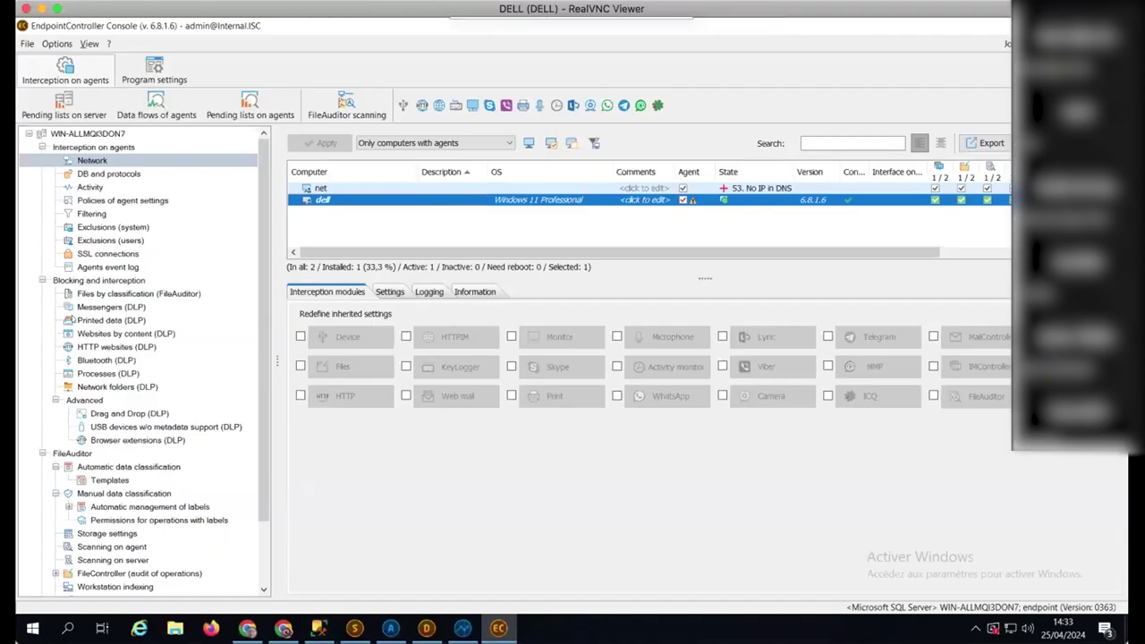
pyautogui.click(111, 428)
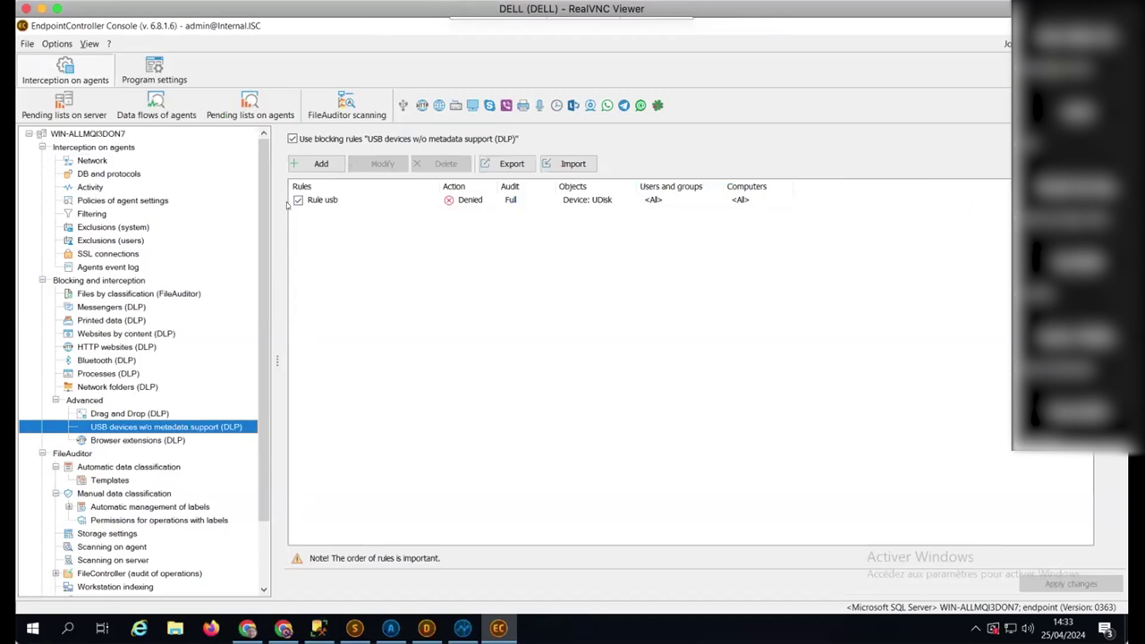
pyautogui.click(474, 201)
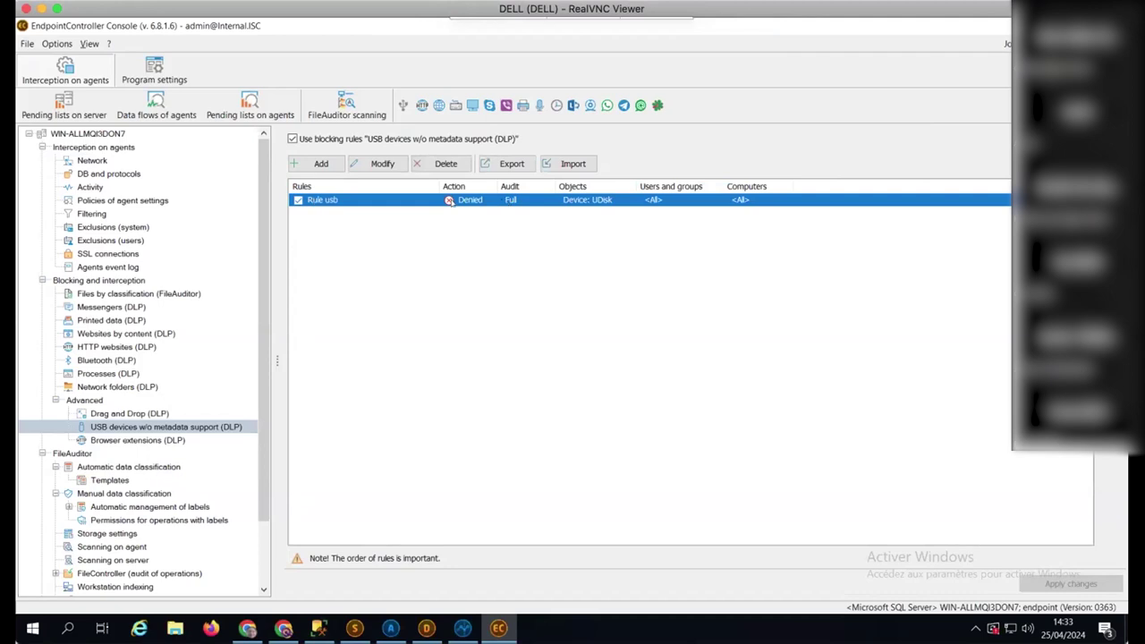
pyautogui.doubleClick(369, 200)
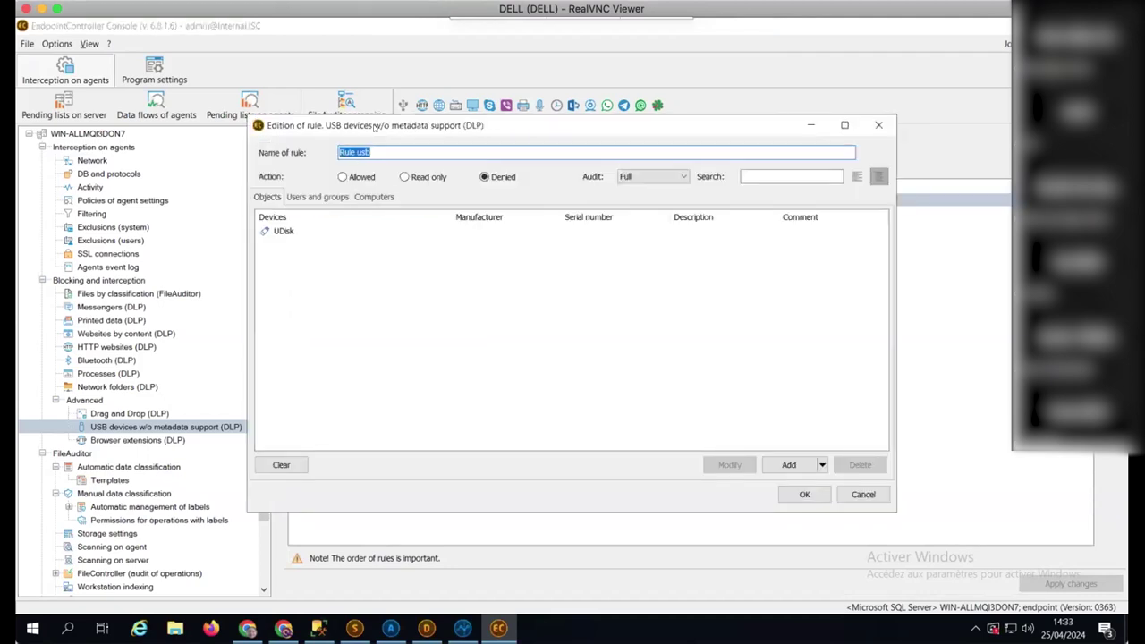
pyautogui.click(283, 232)
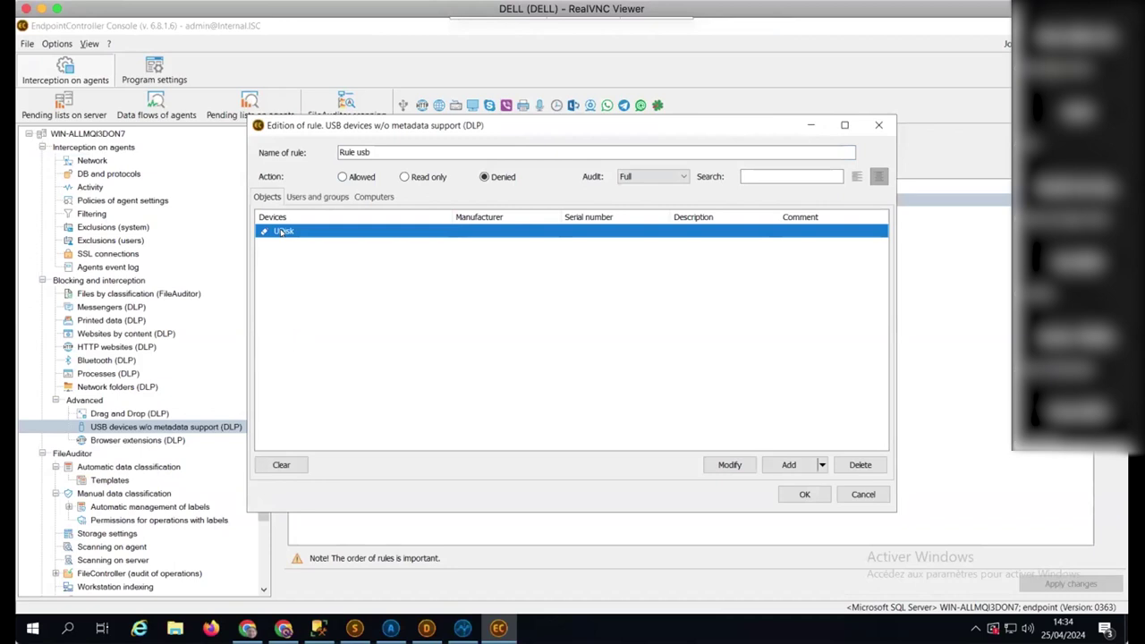
pyautogui.click(355, 181)
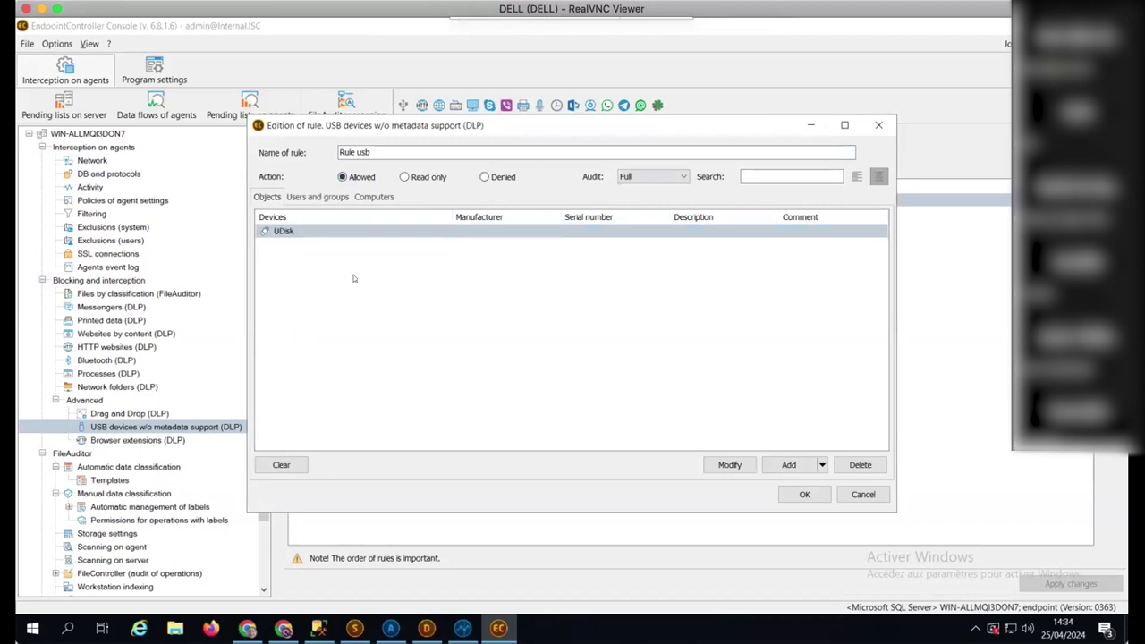
pyautogui.click(805, 495)
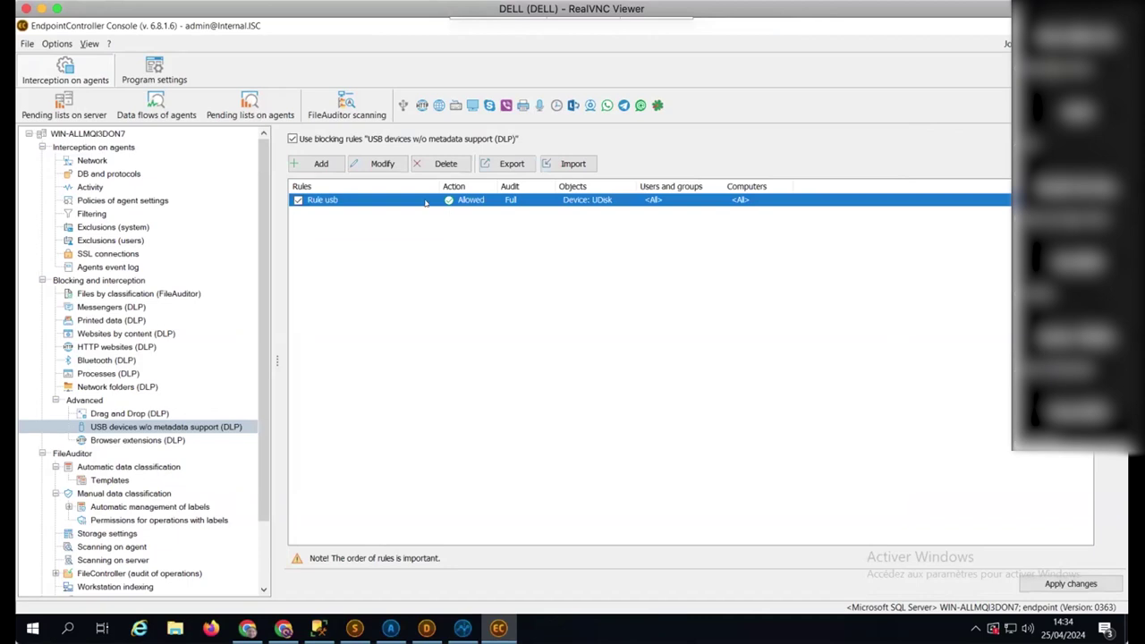
pyautogui.click(1069, 584)
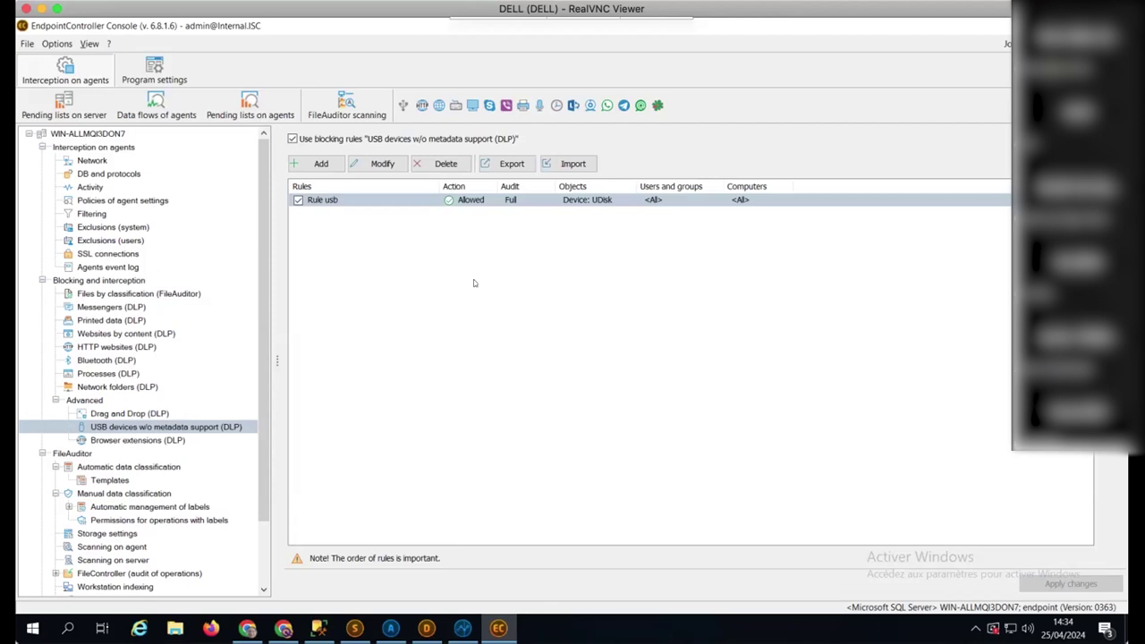
# Step: Narrow the Computer and Interface on agent columns in the Network list and inspect the agents' configuration and interception module status
pyautogui.click(73, 160)
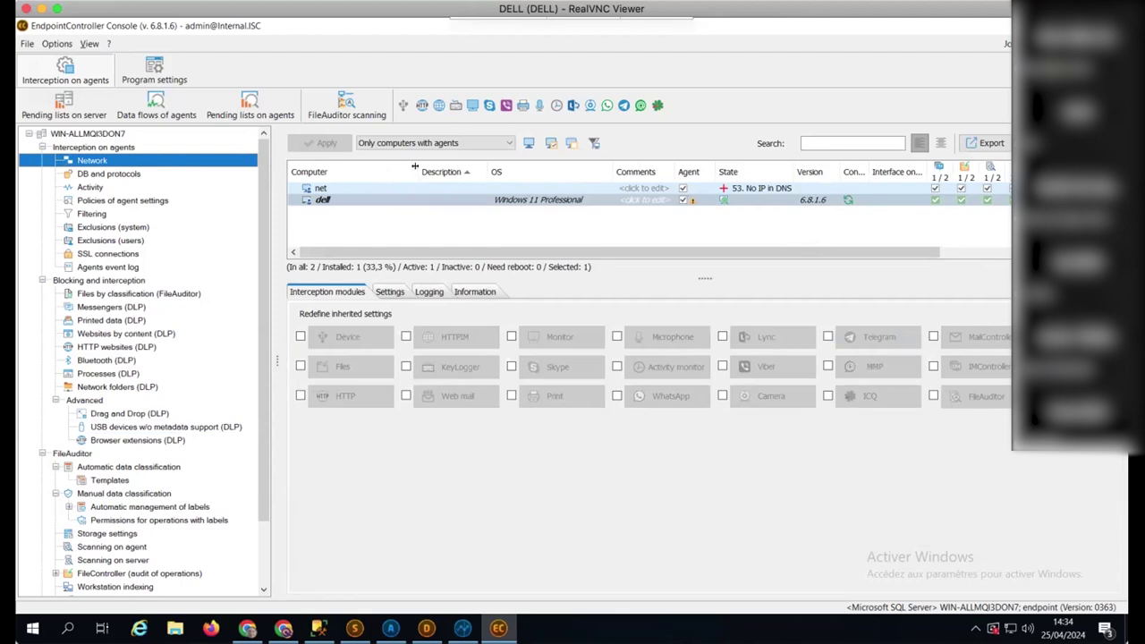
pyautogui.moveTo(414, 170); pyautogui.dragTo(356, 170)
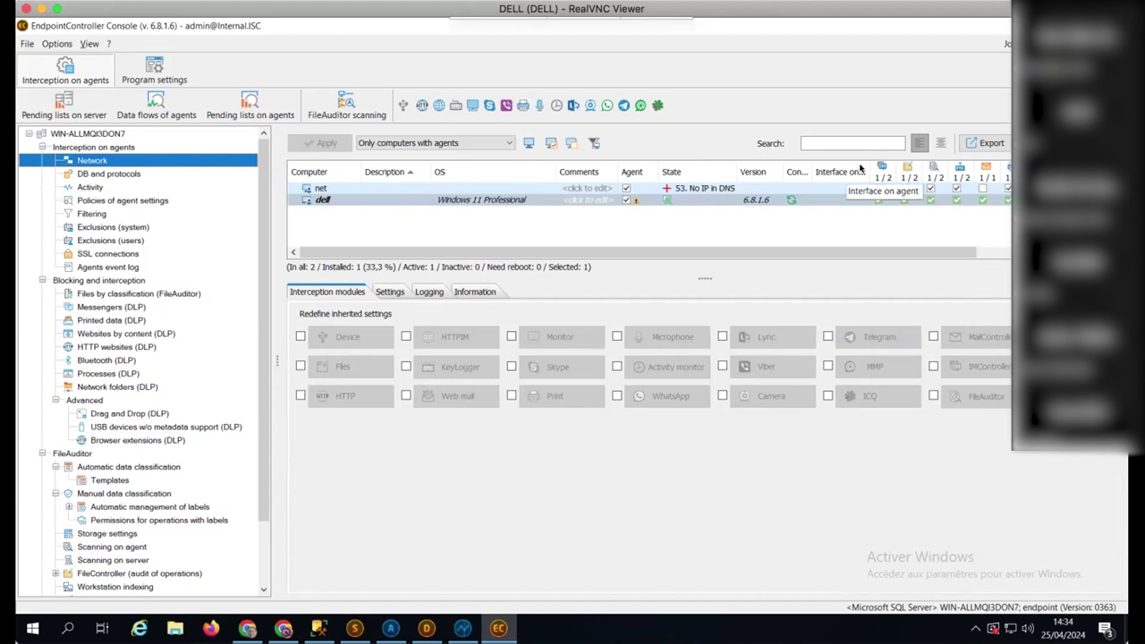
pyautogui.moveTo(865, 166); pyautogui.dragTo(832, 165)
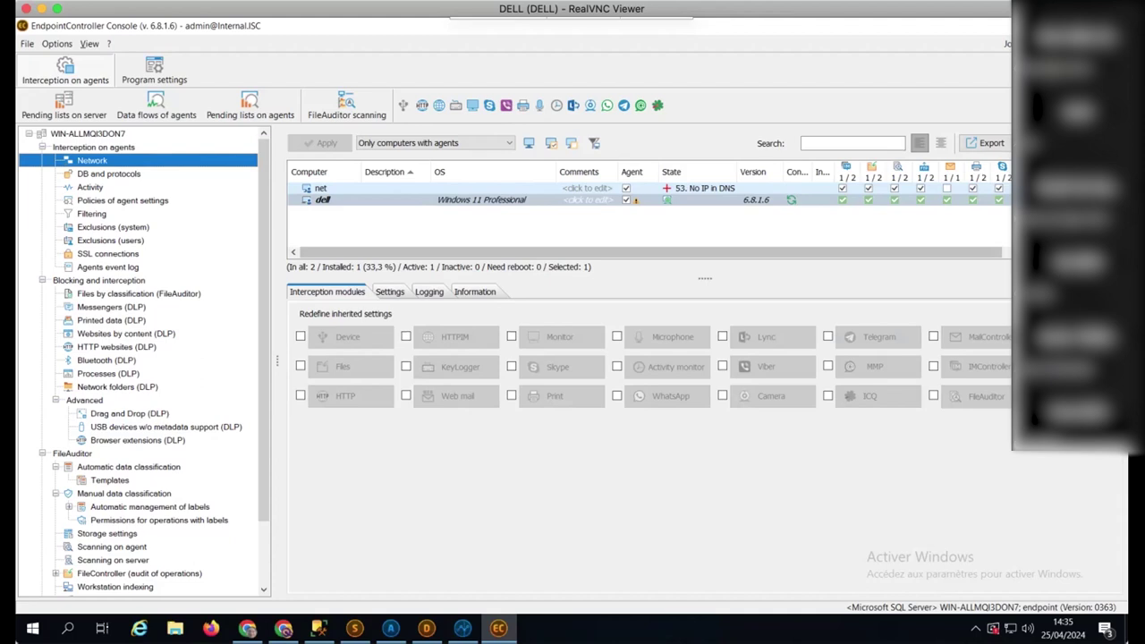
pyautogui.click(898, 199)
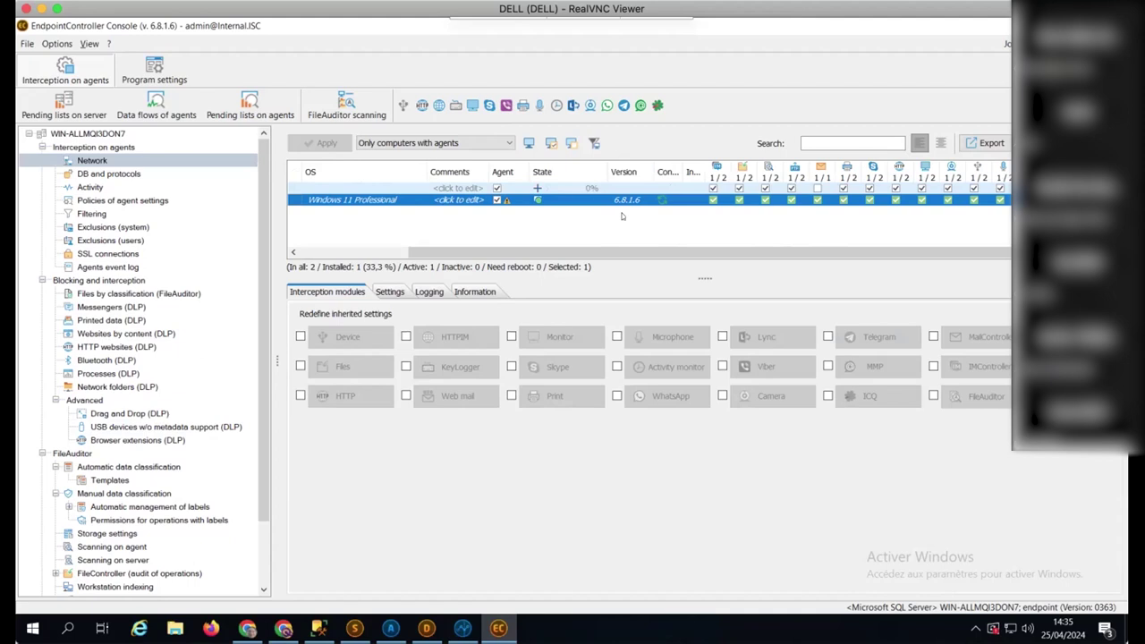
pyautogui.click(654, 189)
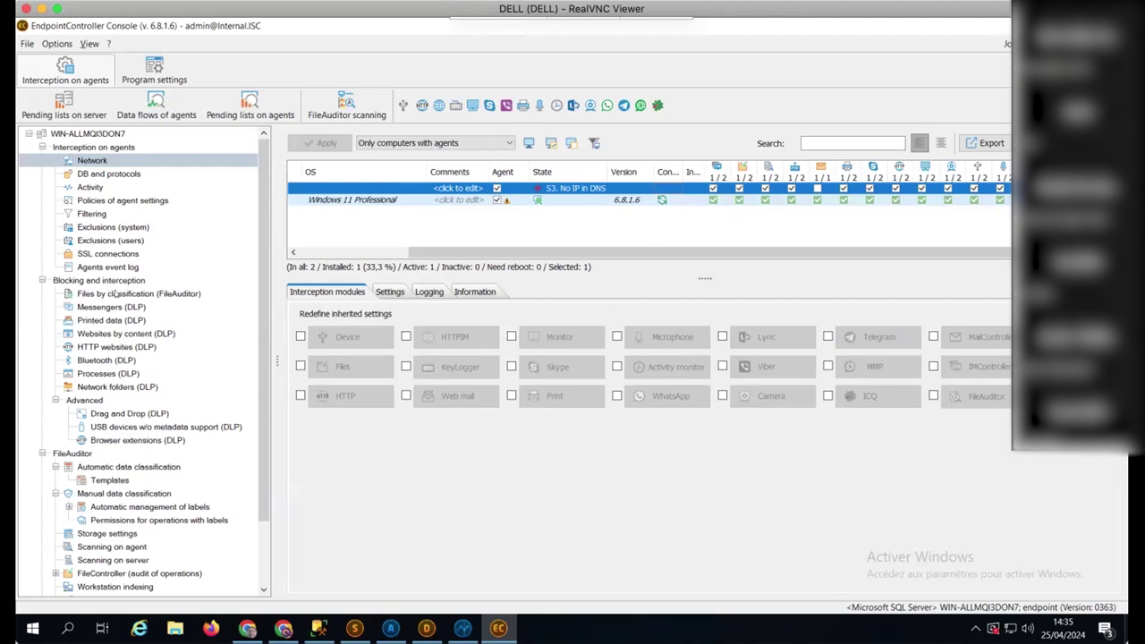
# Step: Examine the HTTP websites (DLP) blocking rules and the website types offered for a new rule, leaving without adding one
pyautogui.click(107, 346)
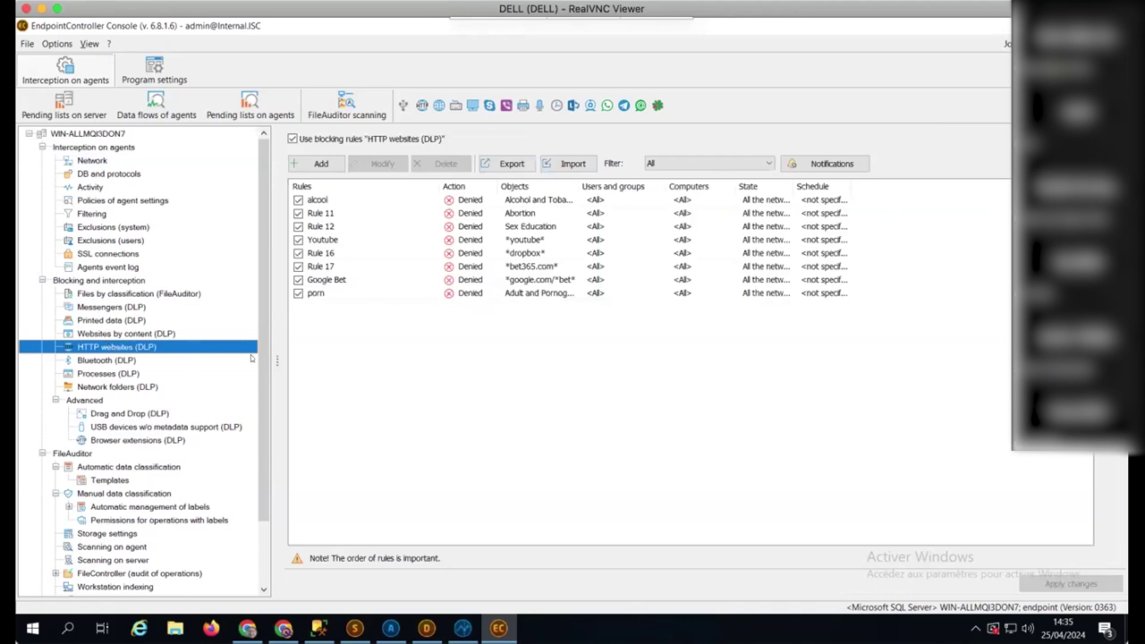
pyautogui.click(320, 165)
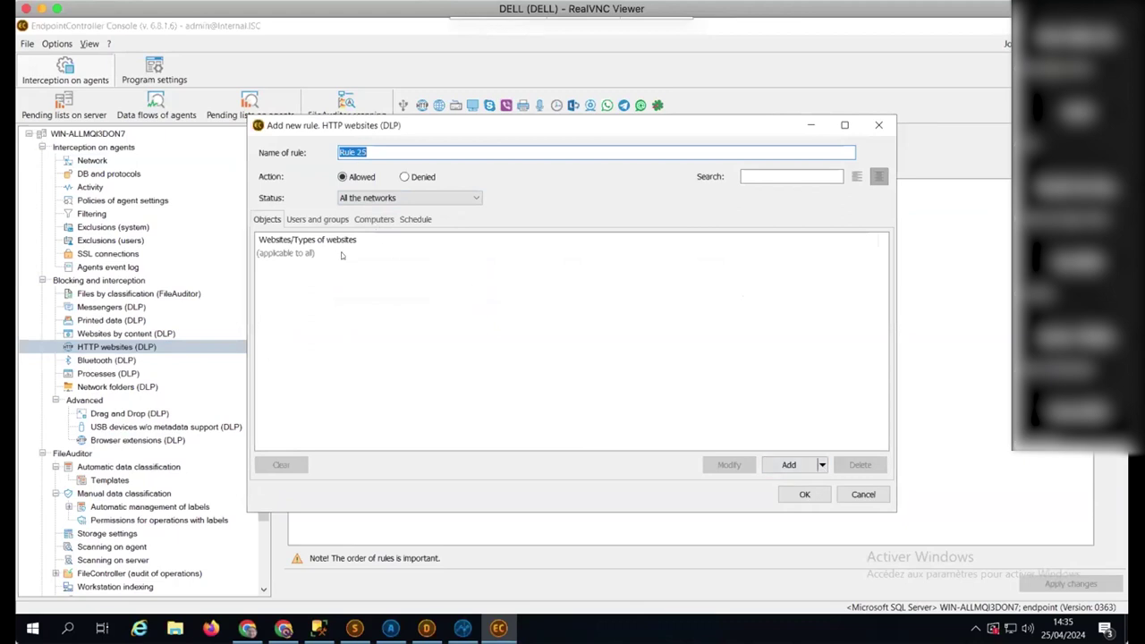
pyautogui.click(819, 466)
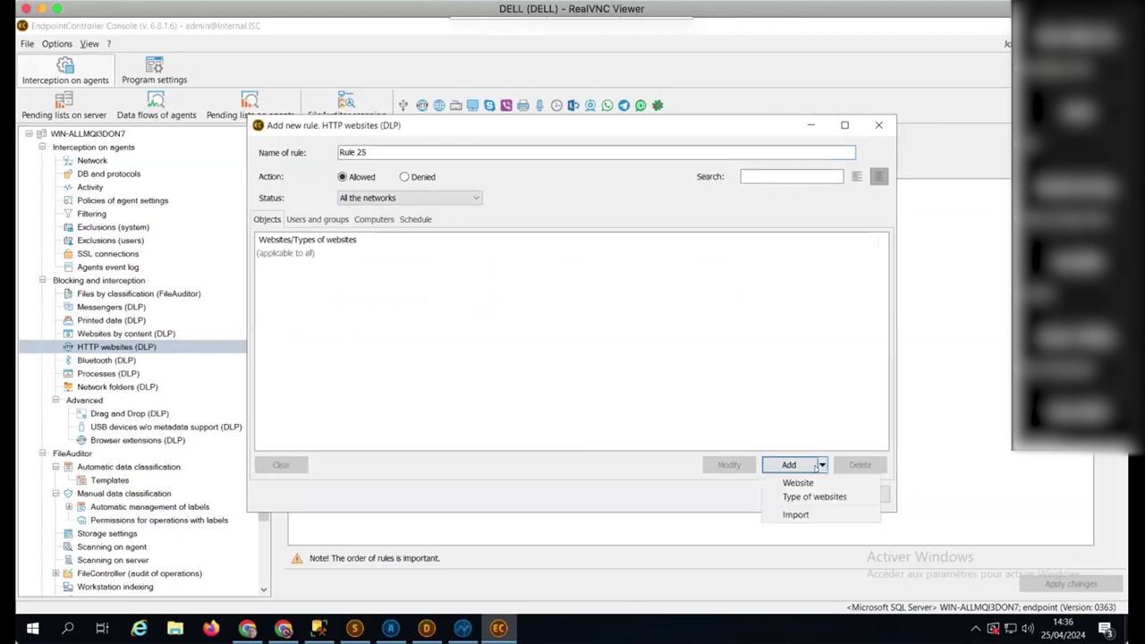
pyautogui.click(814, 496)
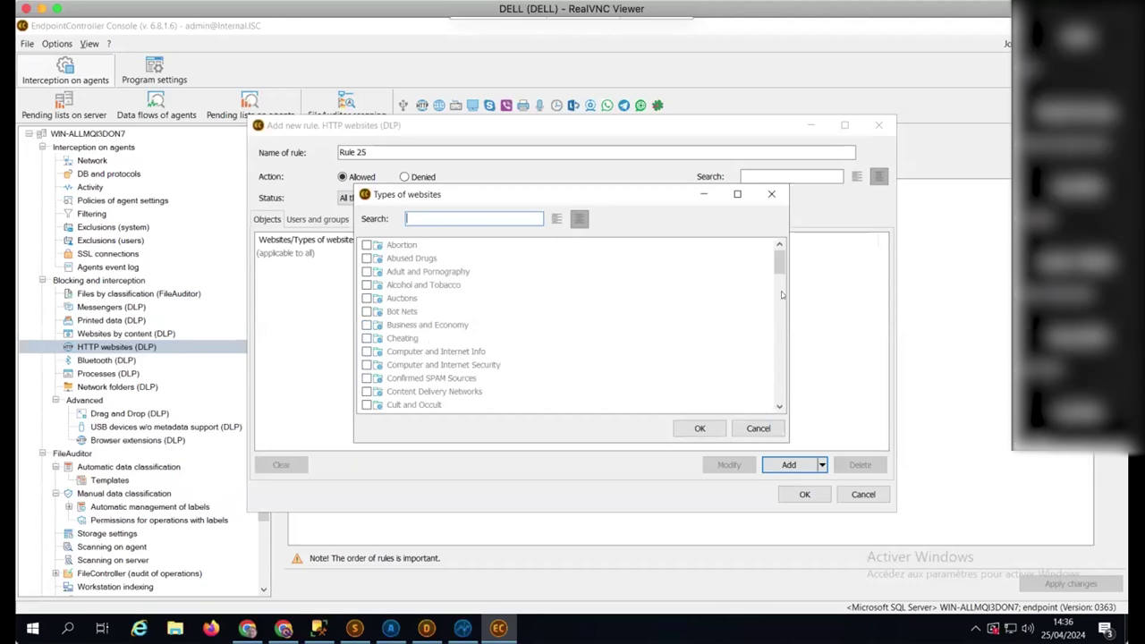
pyautogui.moveTo(779, 261); pyautogui.dragTo(784, 405)
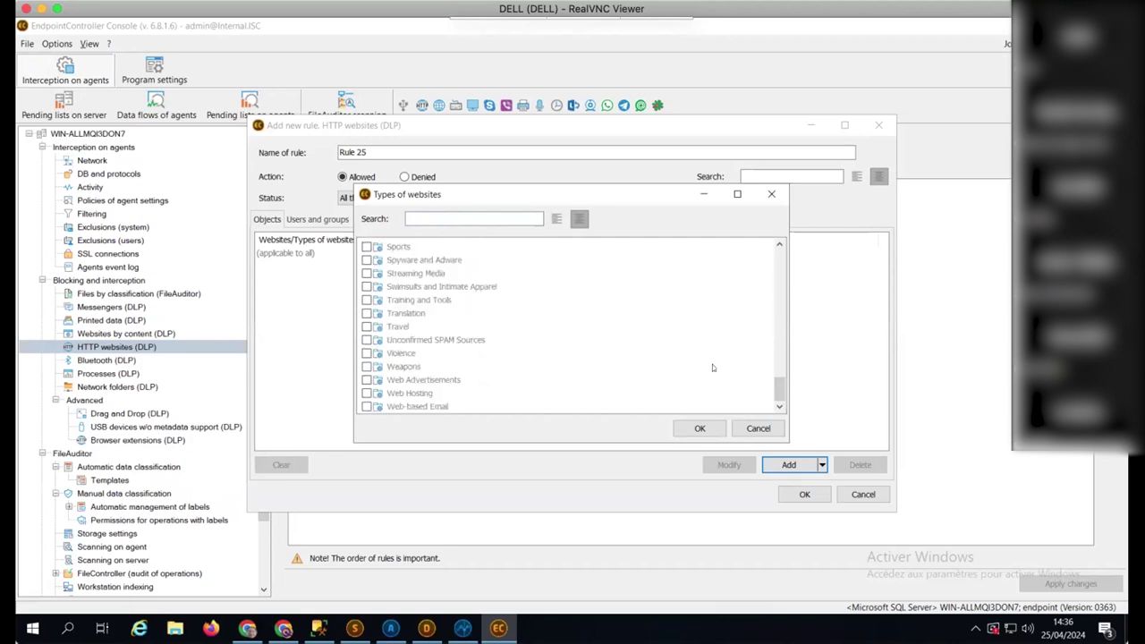
pyautogui.click(749, 431)
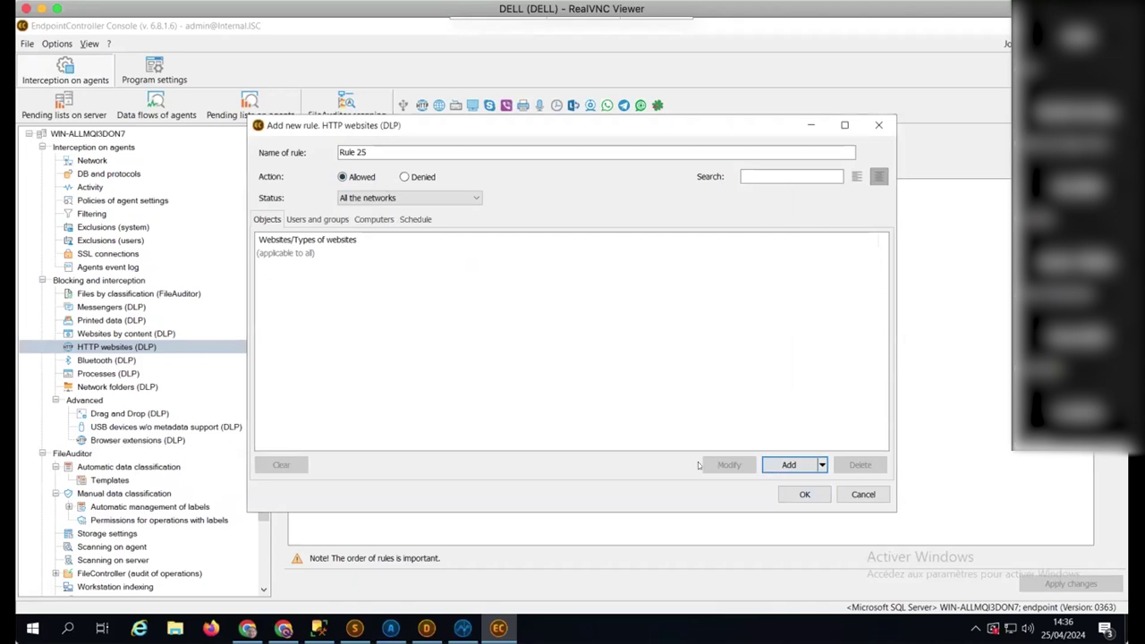
pyautogui.click(866, 496)
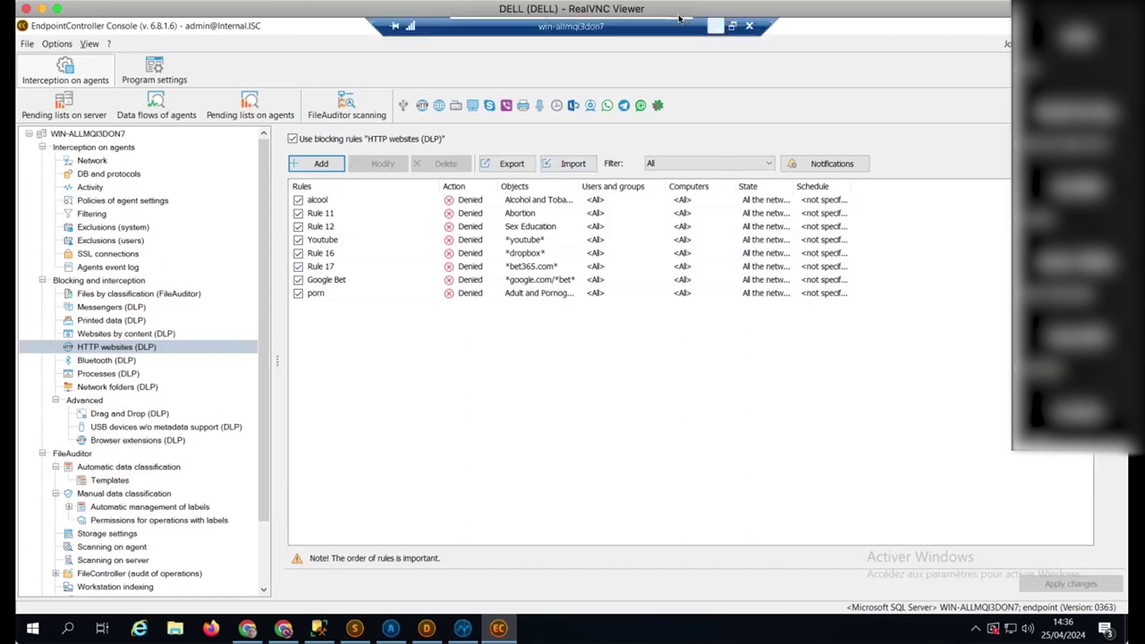
# Step: Switch to Microsoft Edge outside the remote session, search for bet365 in a new tab, and test access to bet365.com and dropbox.com
pyautogui.click(711, 25)
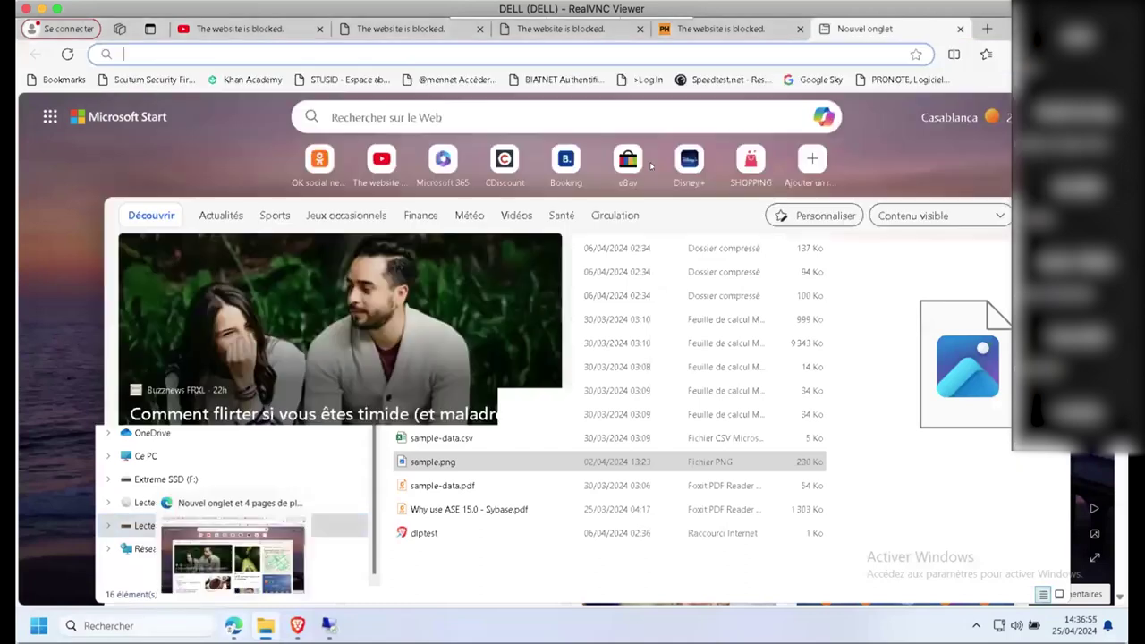
pyautogui.click(232, 573)
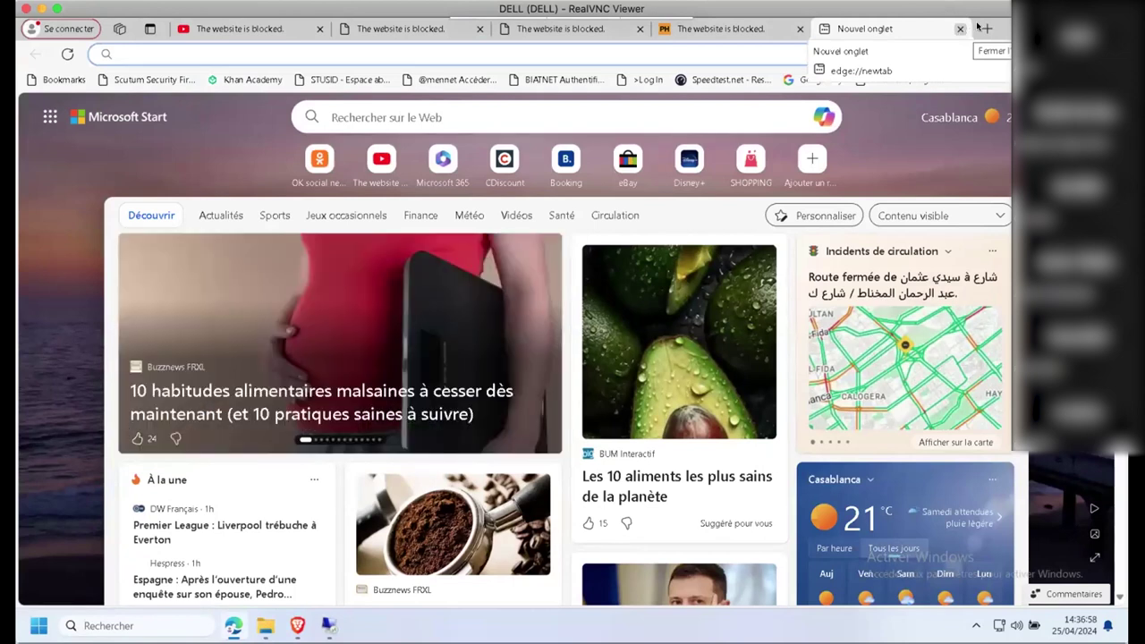
pyautogui.click(985, 28)
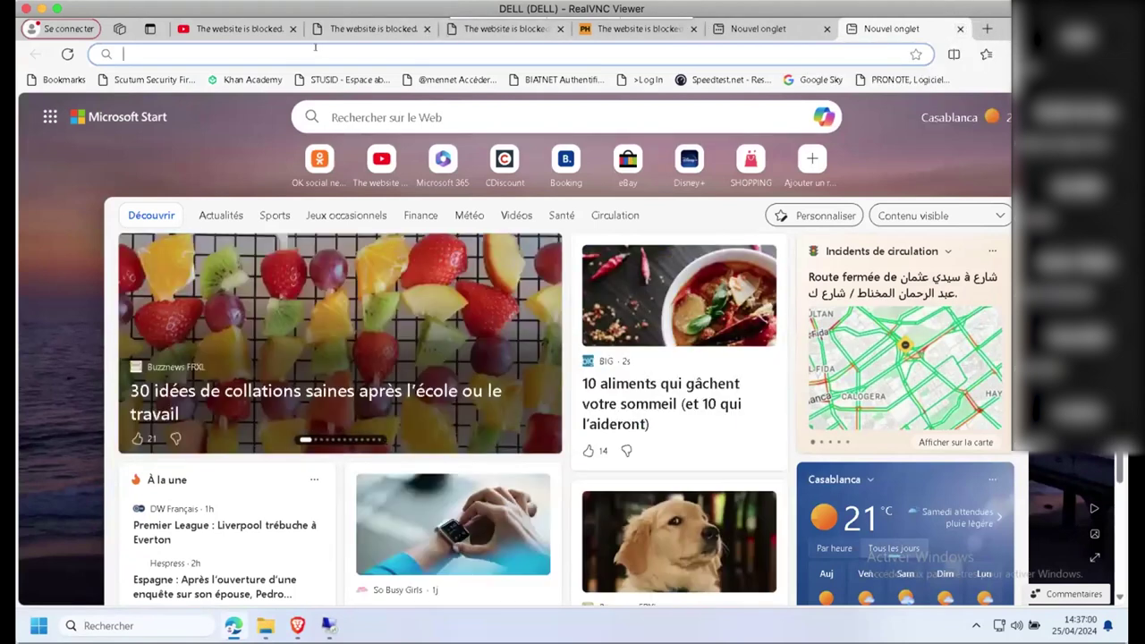
pyautogui.click(313, 50)
pyautogui.write('bet')
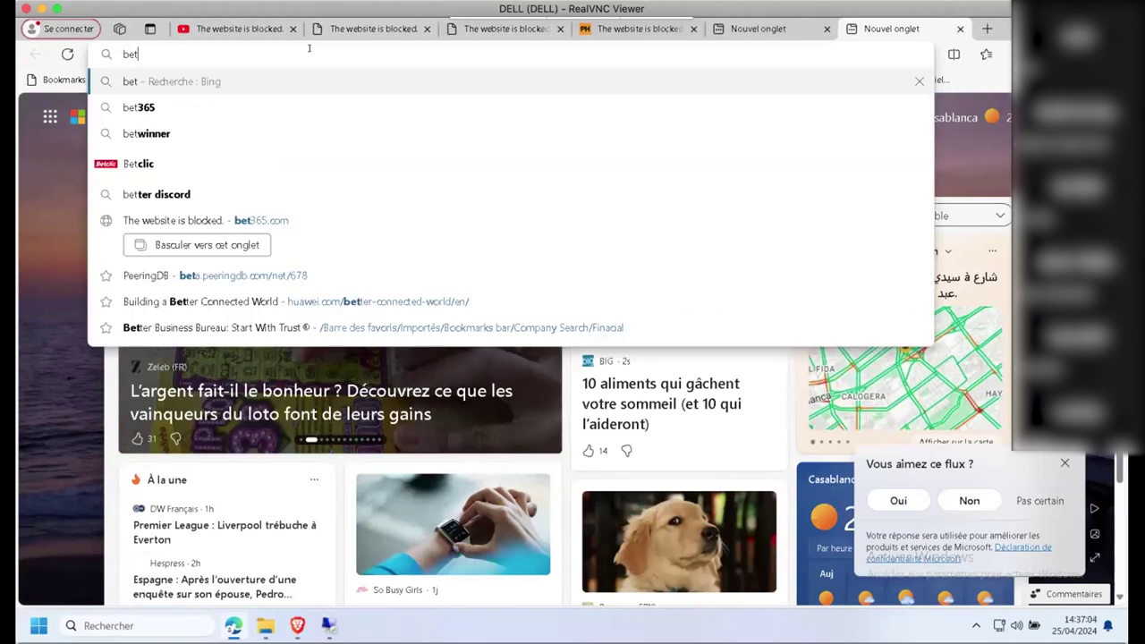
pyautogui.write('365')
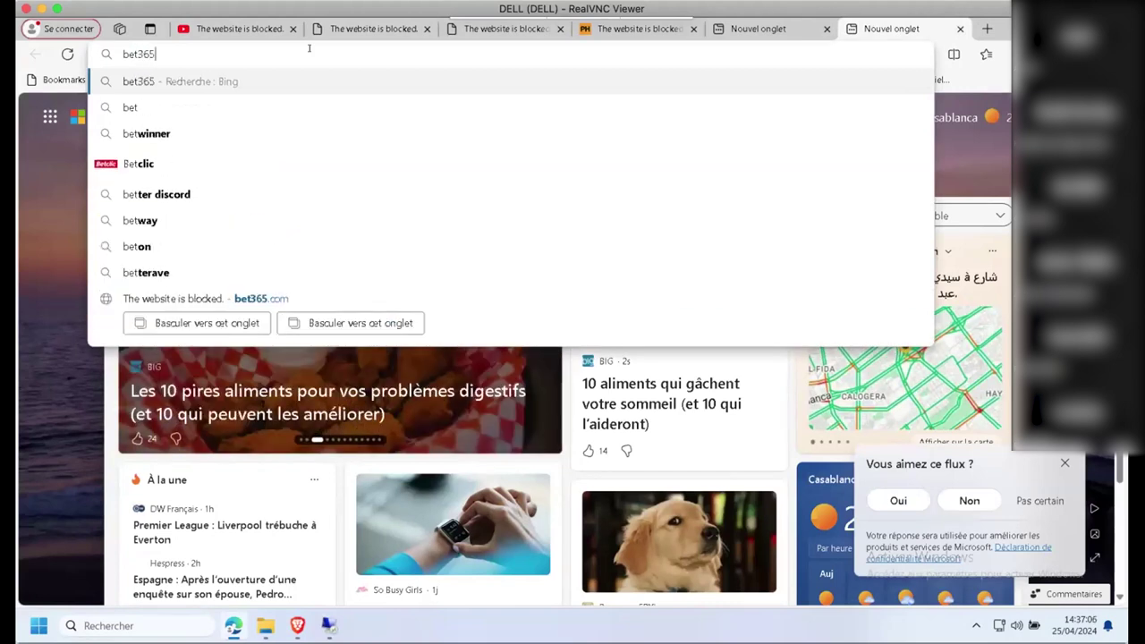
pyautogui.press('Return')
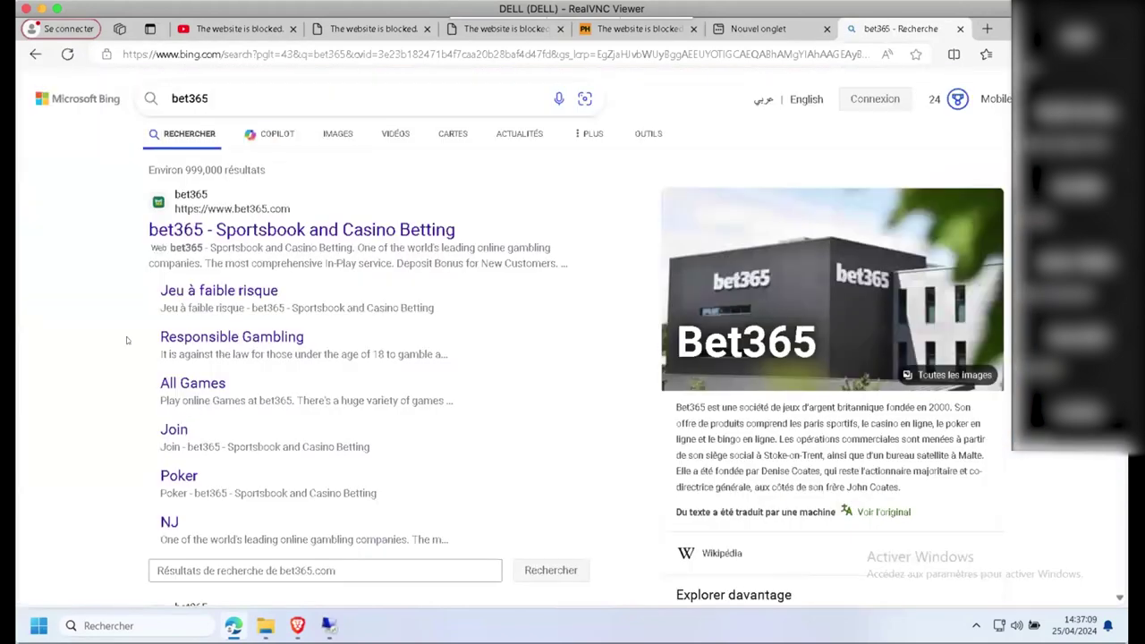
pyautogui.click(232, 230)
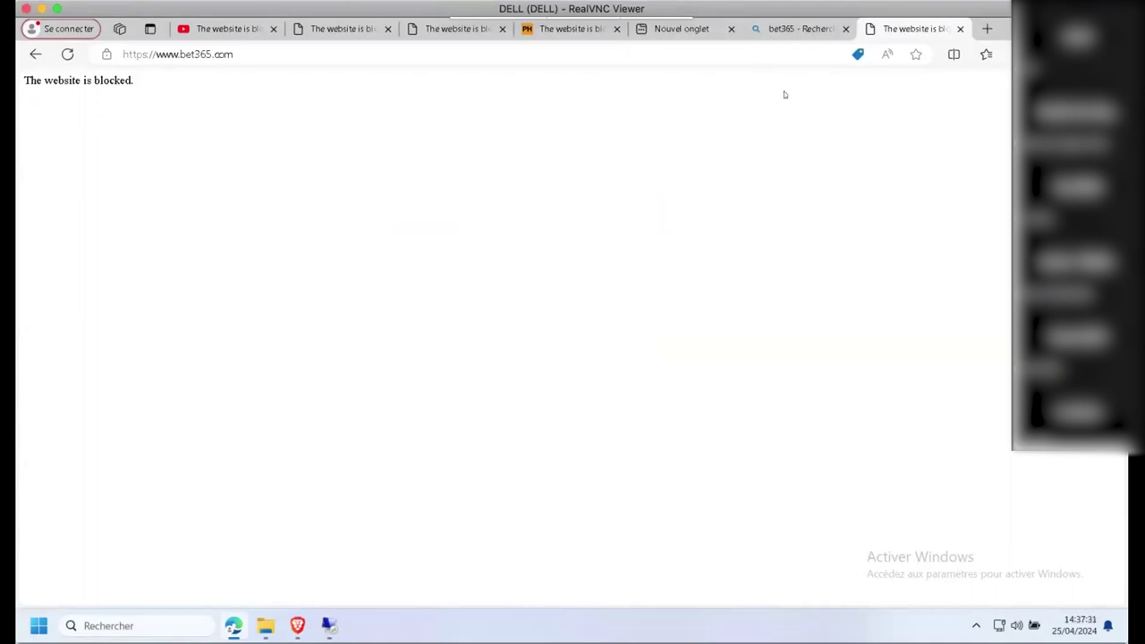
pyautogui.click(348, 29)
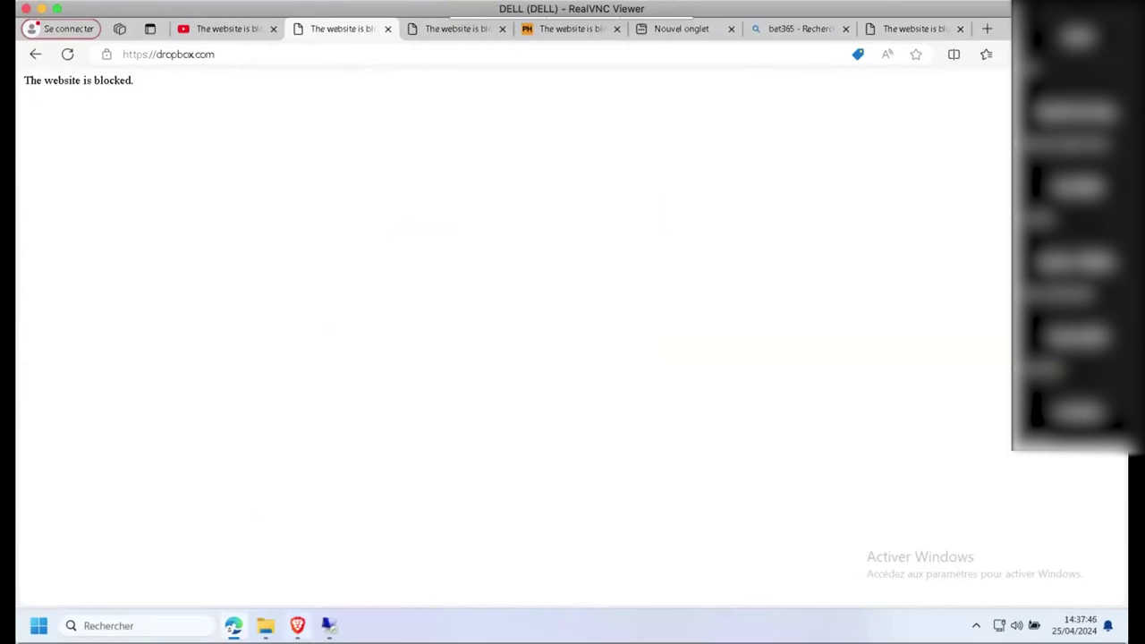
# Step: Switch to Gmail in Brave and prepare a new message to the sender's own e-mail address with the subject sauvegarde
pyautogui.click(297, 625)
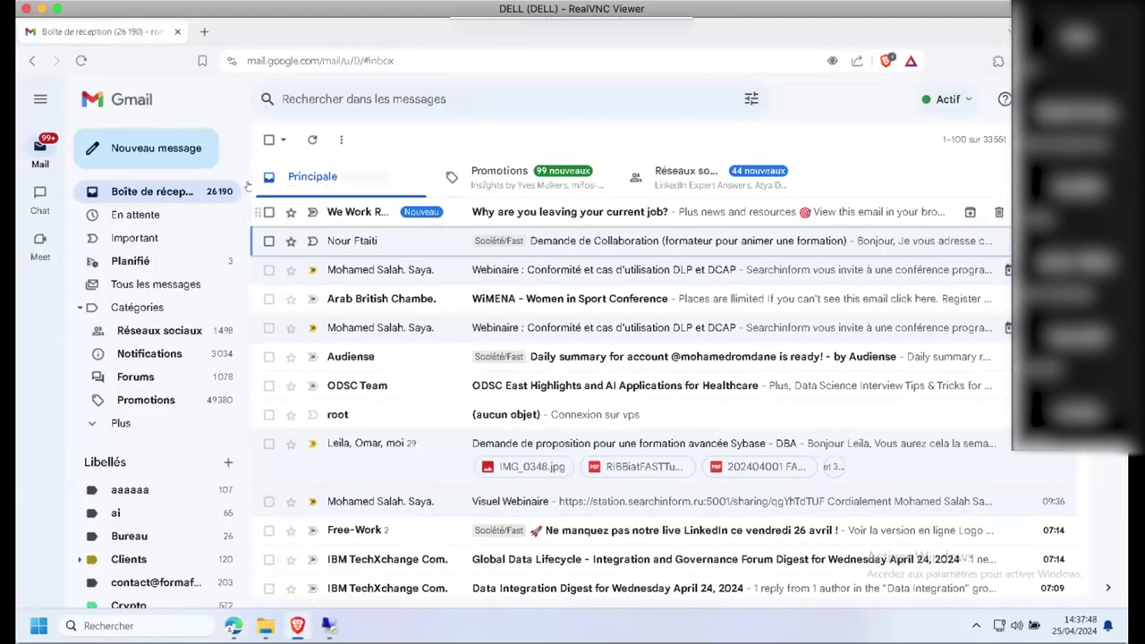
pyautogui.click(146, 150)
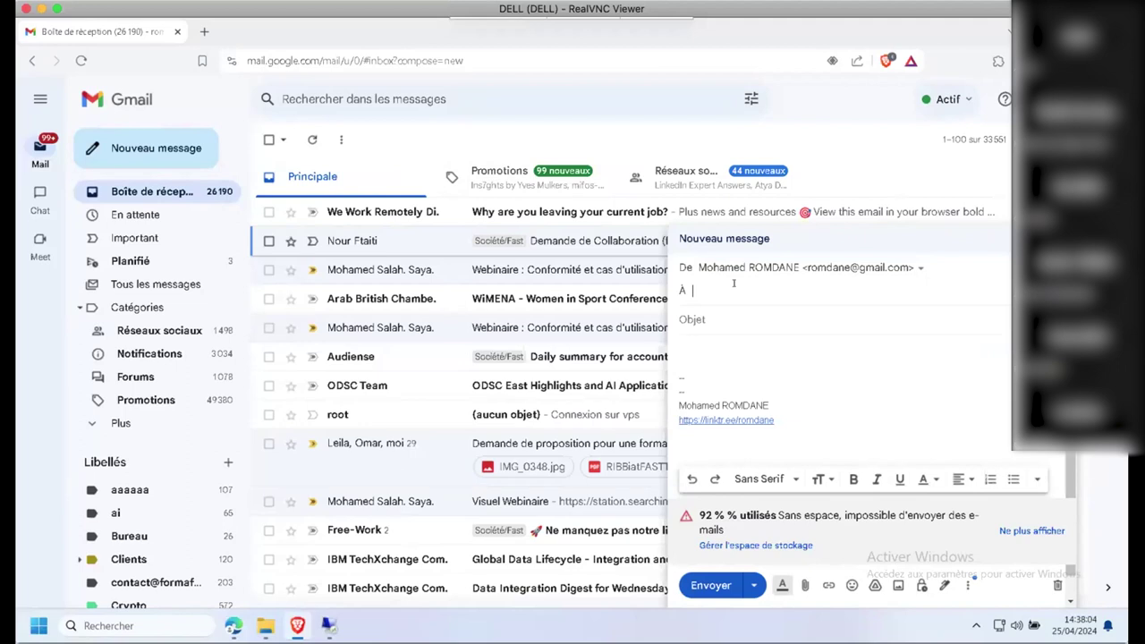
pyautogui.write('mo')
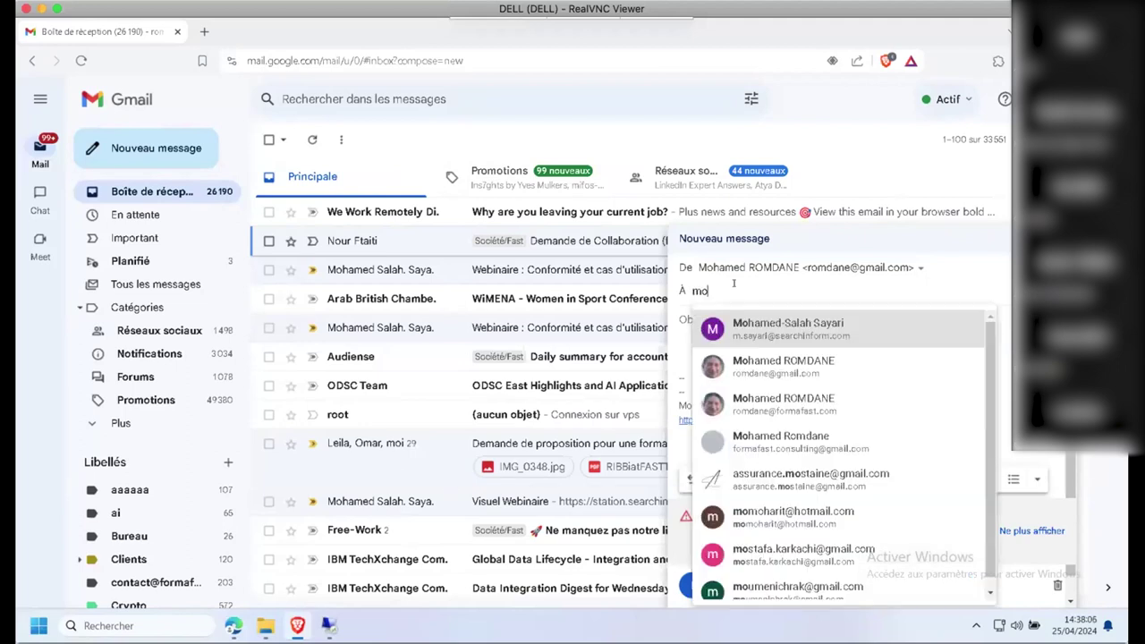
pyautogui.write('hamed')
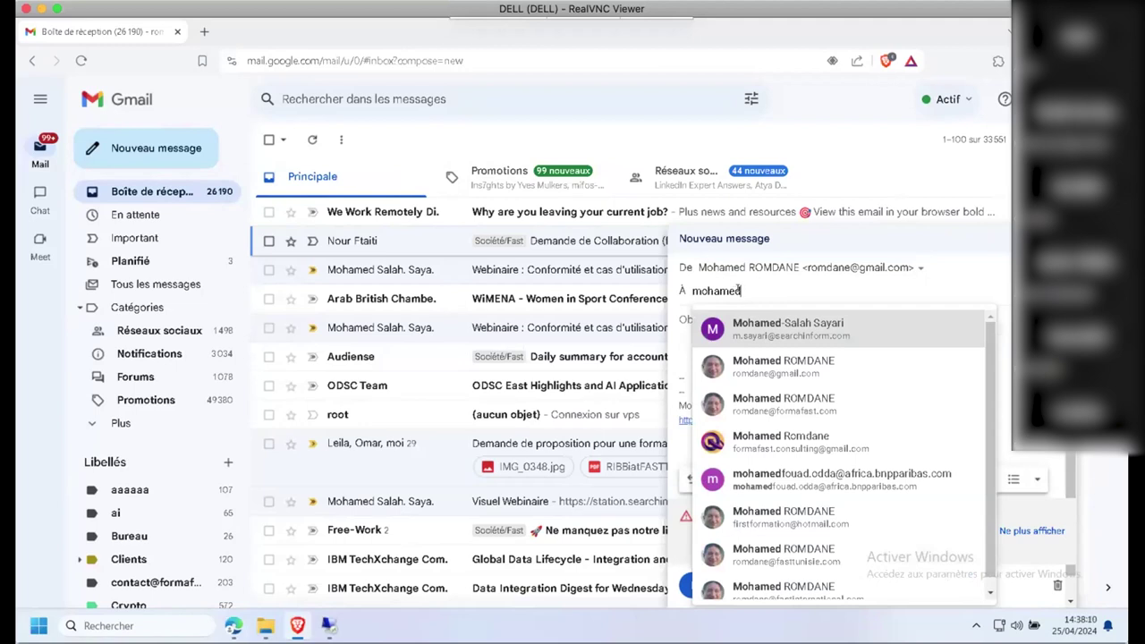
pyautogui.click(751, 367)
pyautogui.press('Tab')
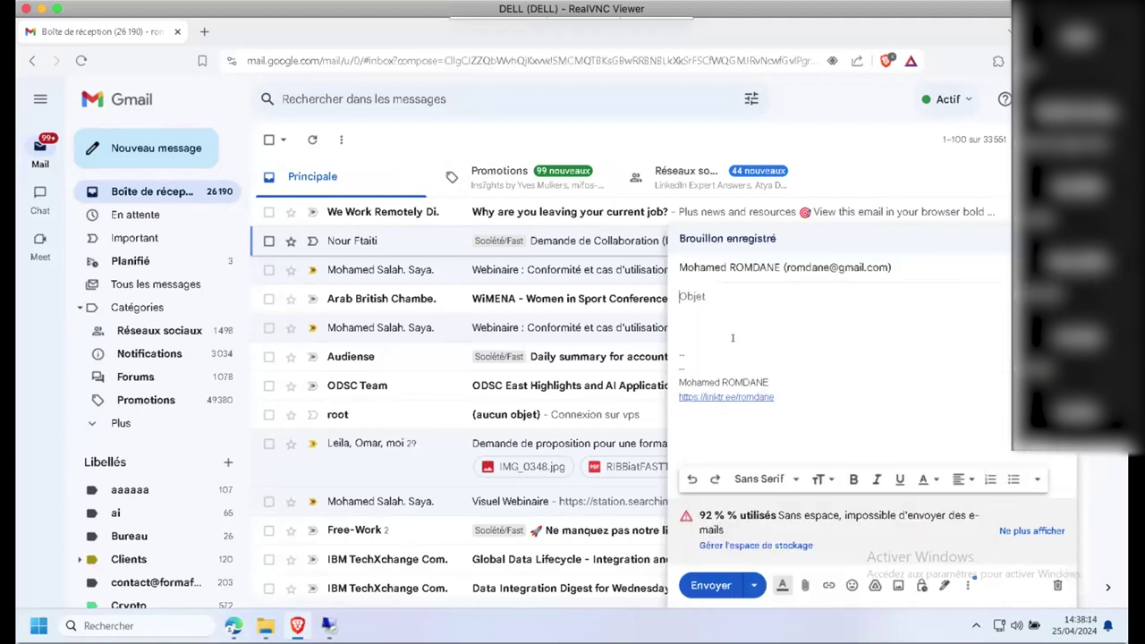
pyautogui.write('sauvegarde')
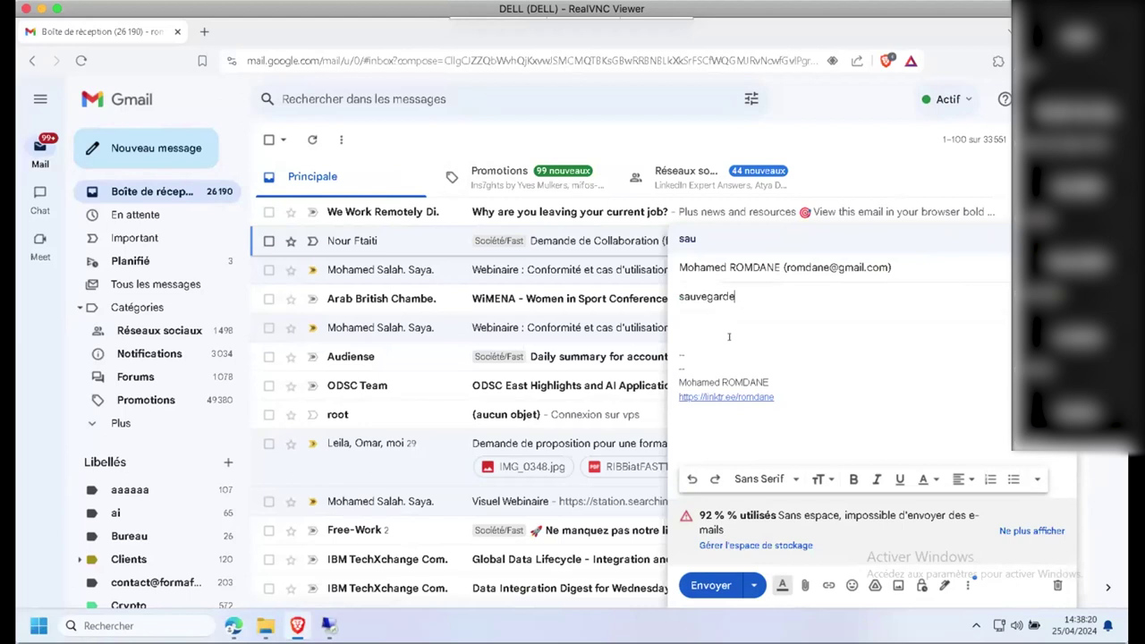
pyautogui.click(710, 320)
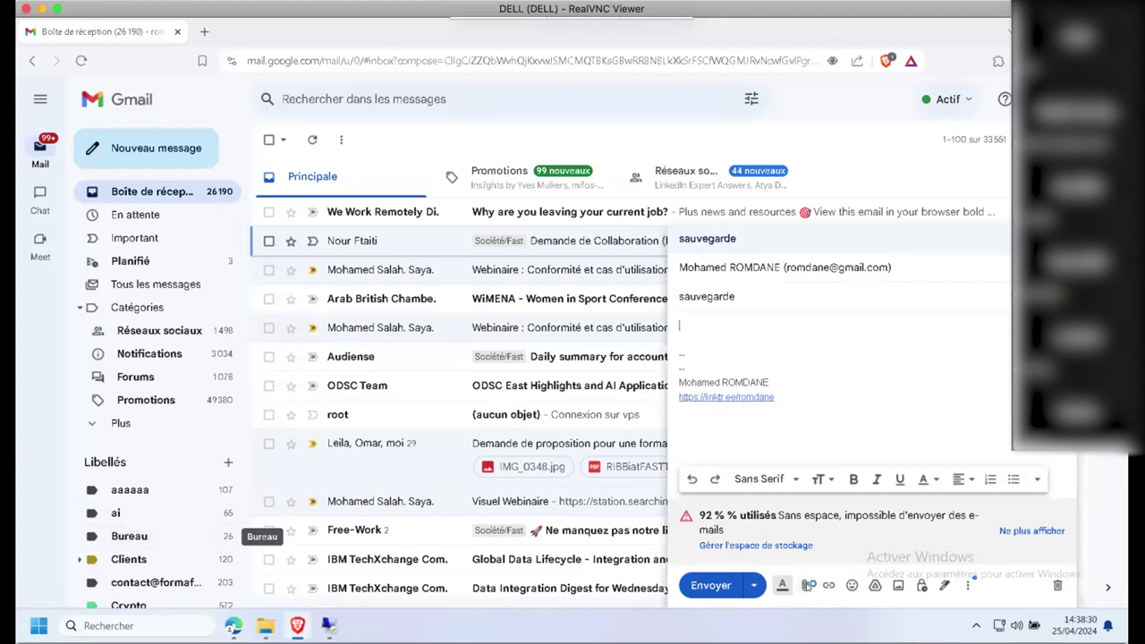
# Step: Attach Why use ASE 15.0 - Sybase.pdf from the dlpDataTest folder to the message, enlarging the file dialog to preview it
pyautogui.click(802, 586)
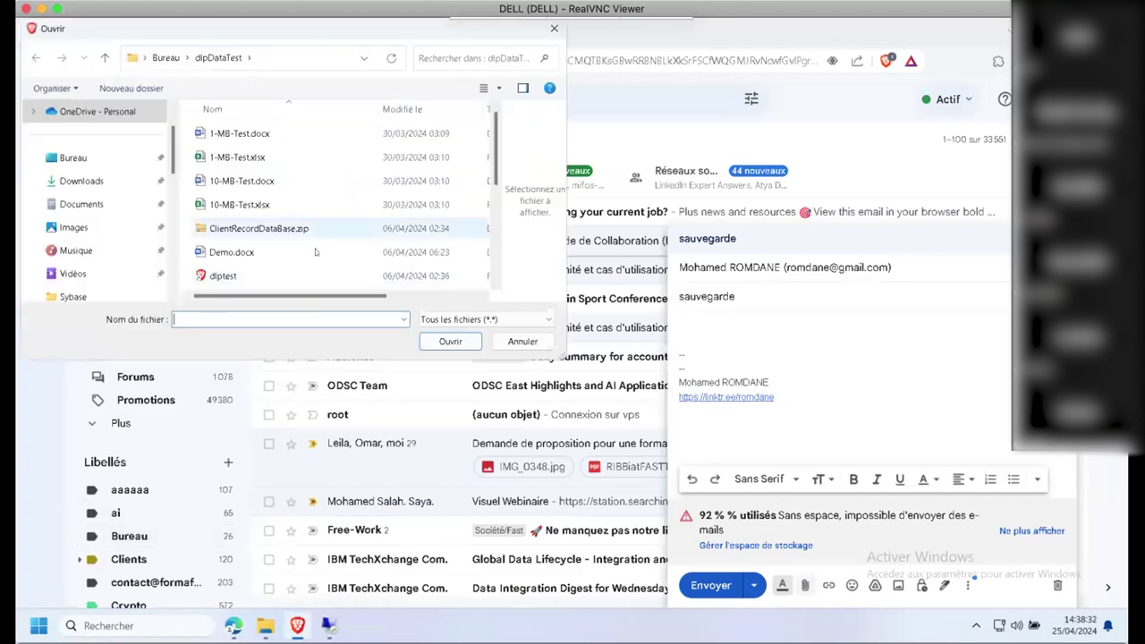
pyautogui.scroll(-2, 497, 270)
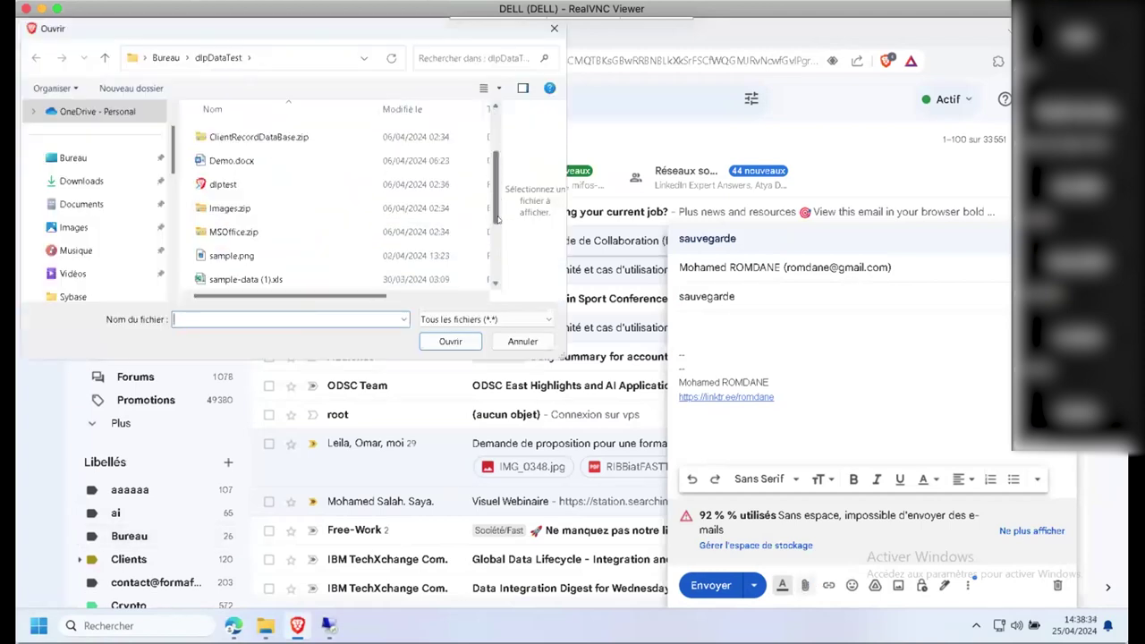
pyautogui.scroll(-1, 500, 270)
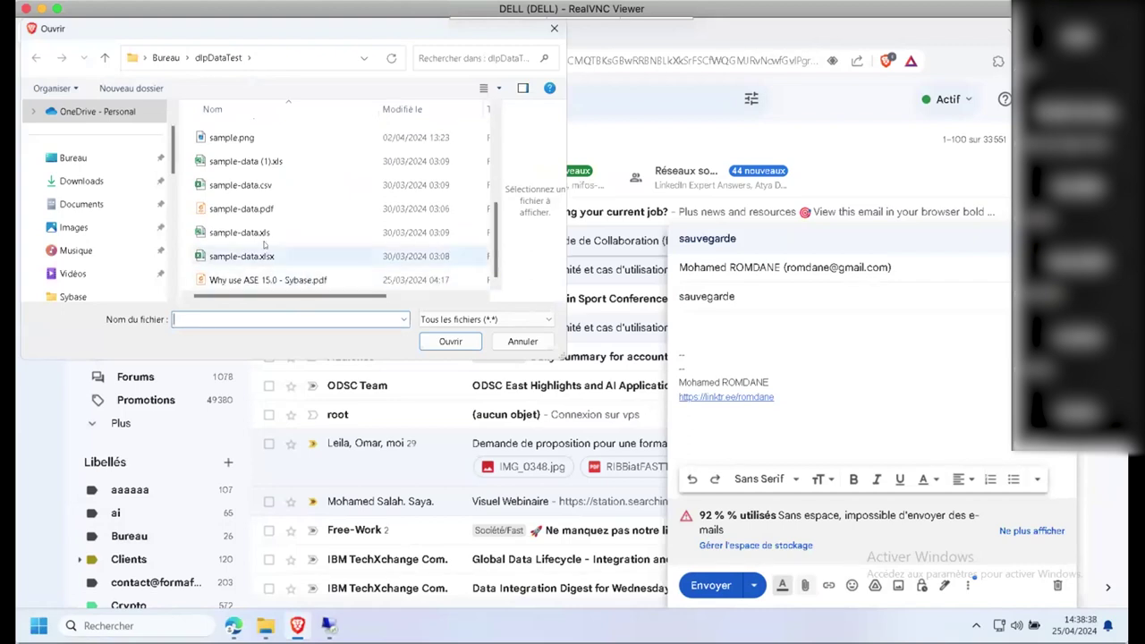
pyautogui.click(315, 281)
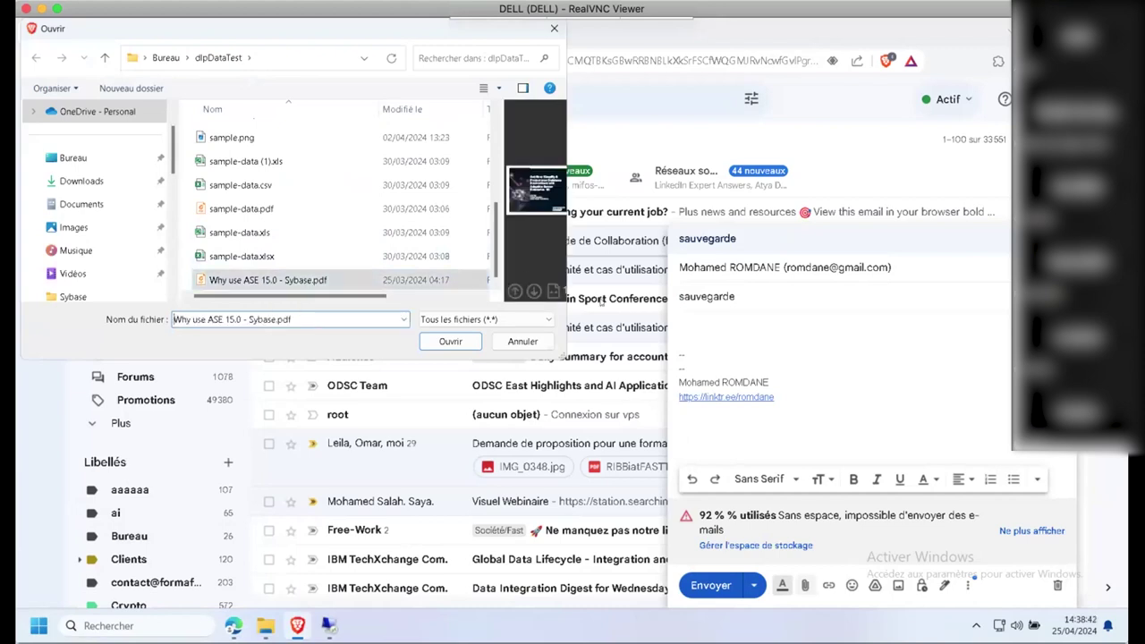
pyautogui.moveTo(562, 355); pyautogui.dragTo(692, 367)
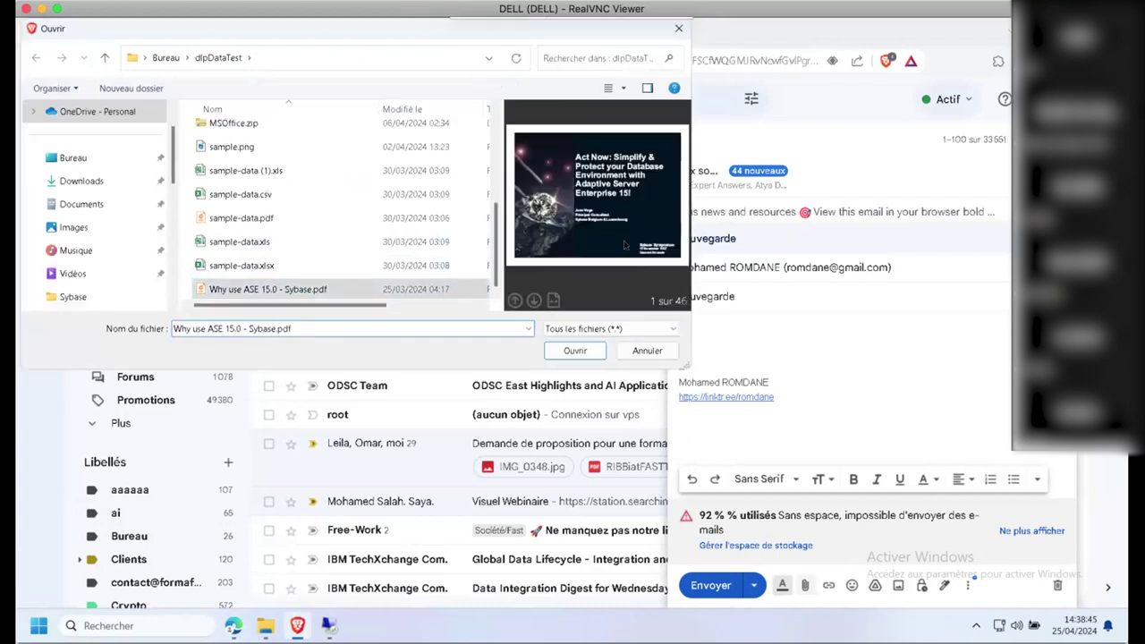
pyautogui.doubleClick(318, 288)
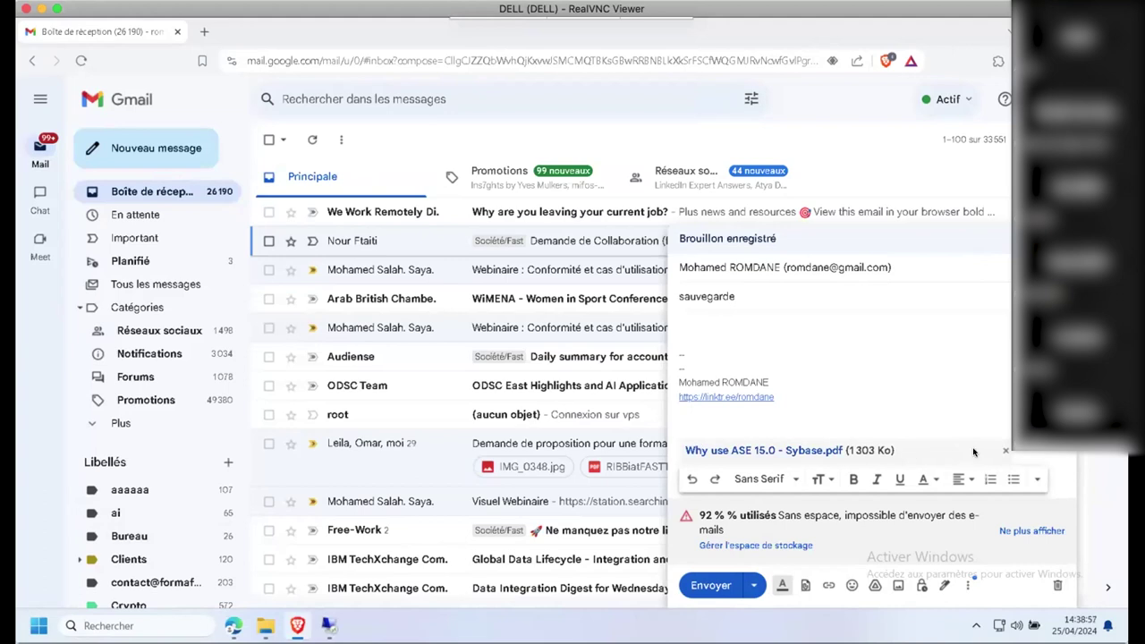
# Step: Preview 1-MB-Test.docx from the dlpDataTest folder and try to attach it to the message, removing that attachment at the end
pyautogui.click(805, 585)
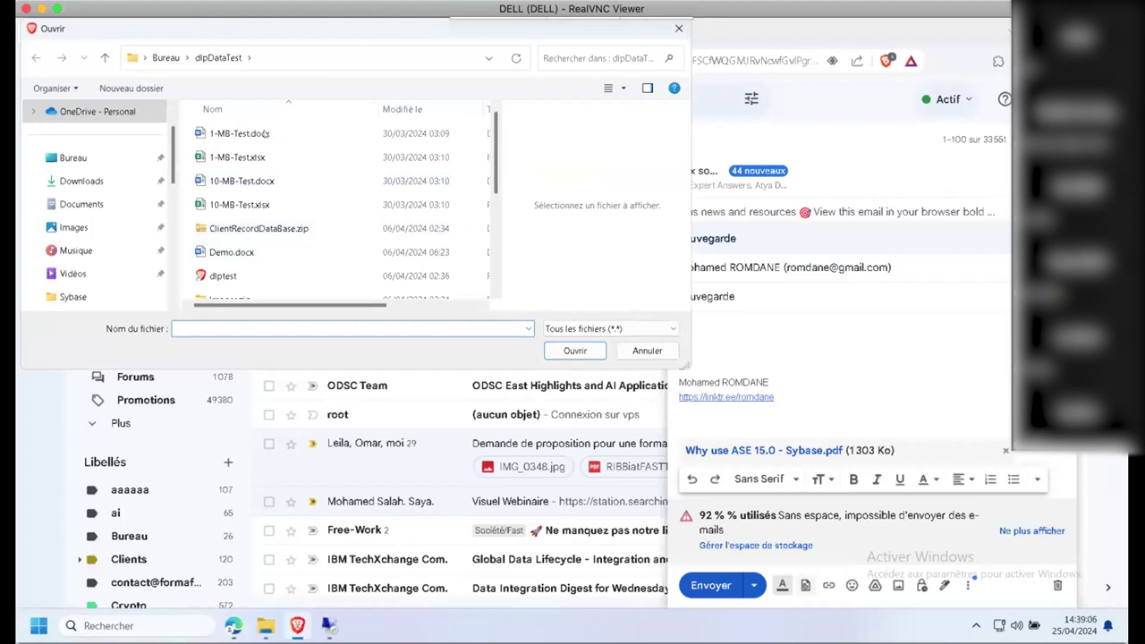
pyautogui.click(265, 135)
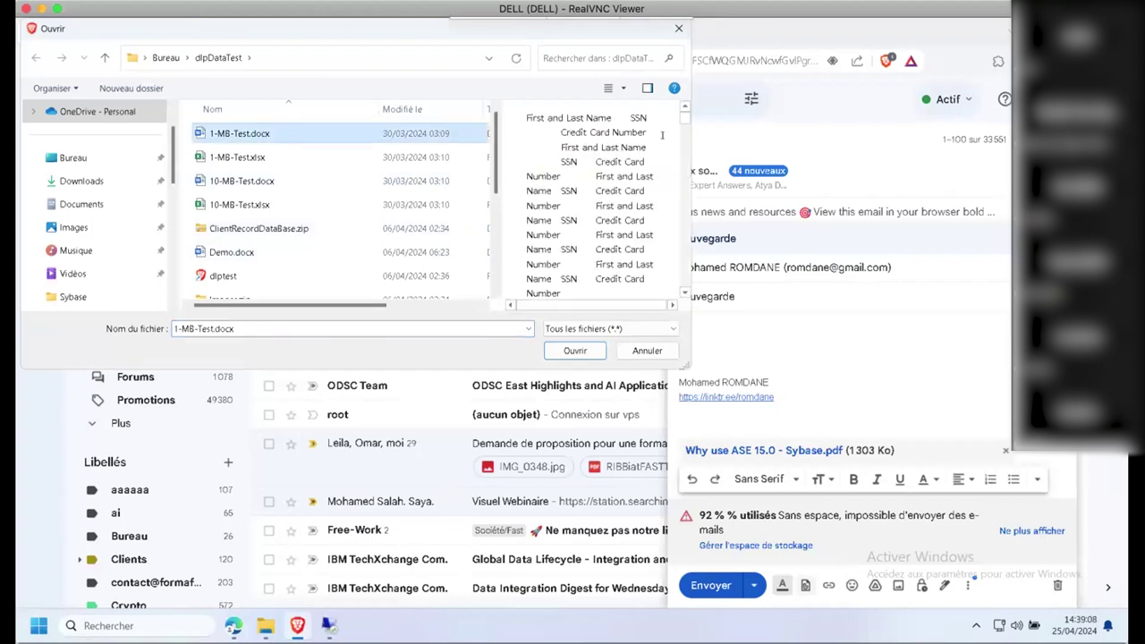
pyautogui.moveTo(680, 340); pyautogui.dragTo(770, 440)
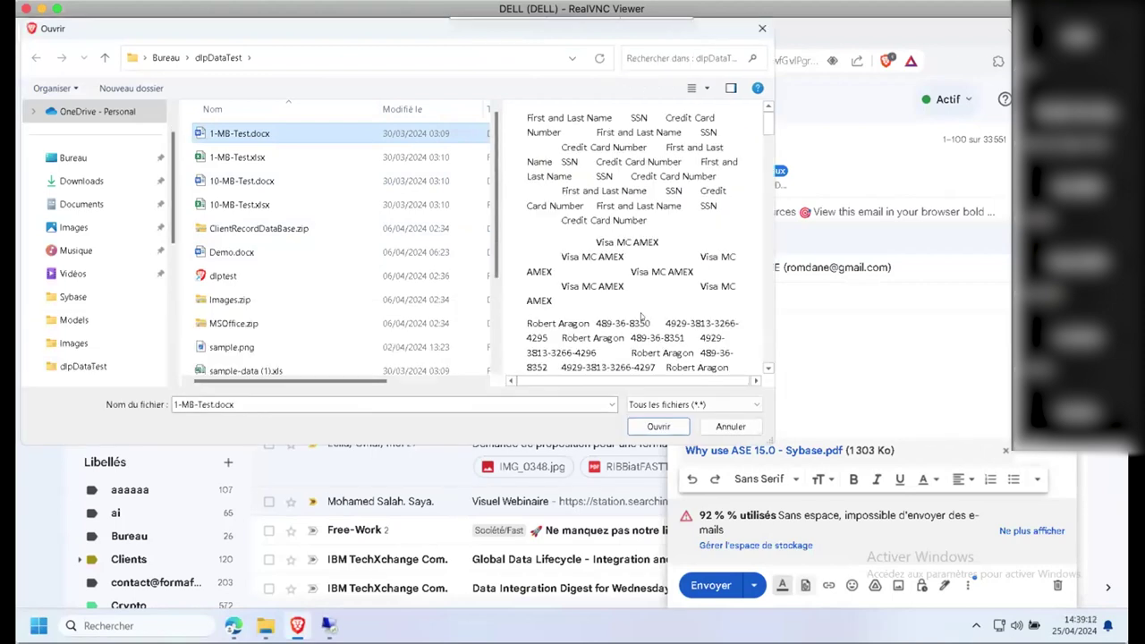
pyautogui.moveTo(769, 125); pyautogui.dragTo(772, 186)
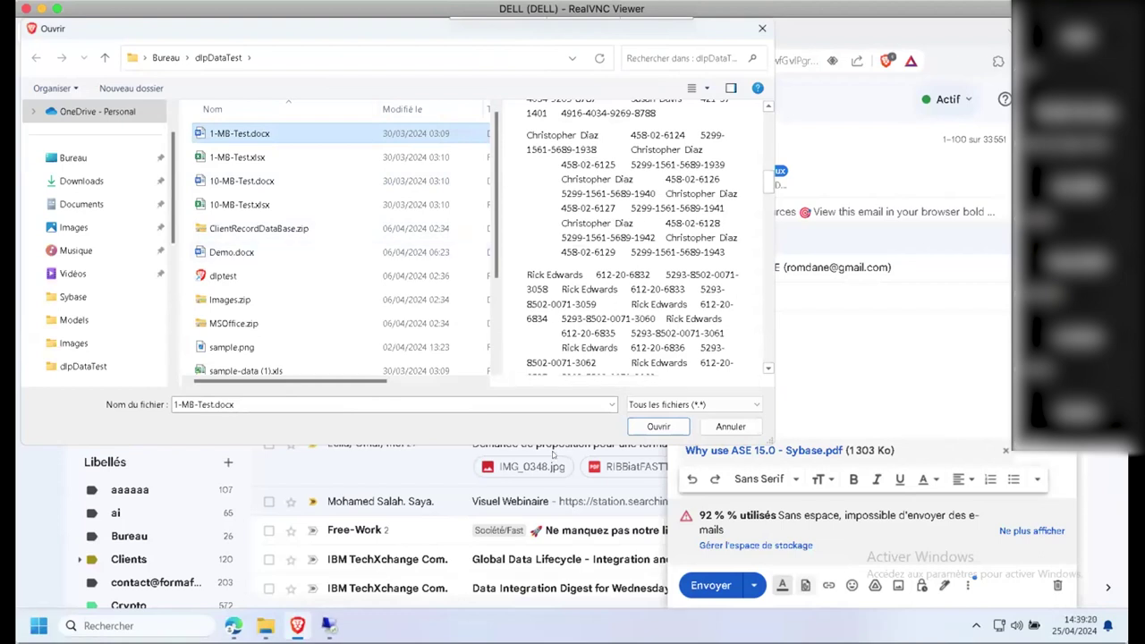
pyautogui.click(658, 427)
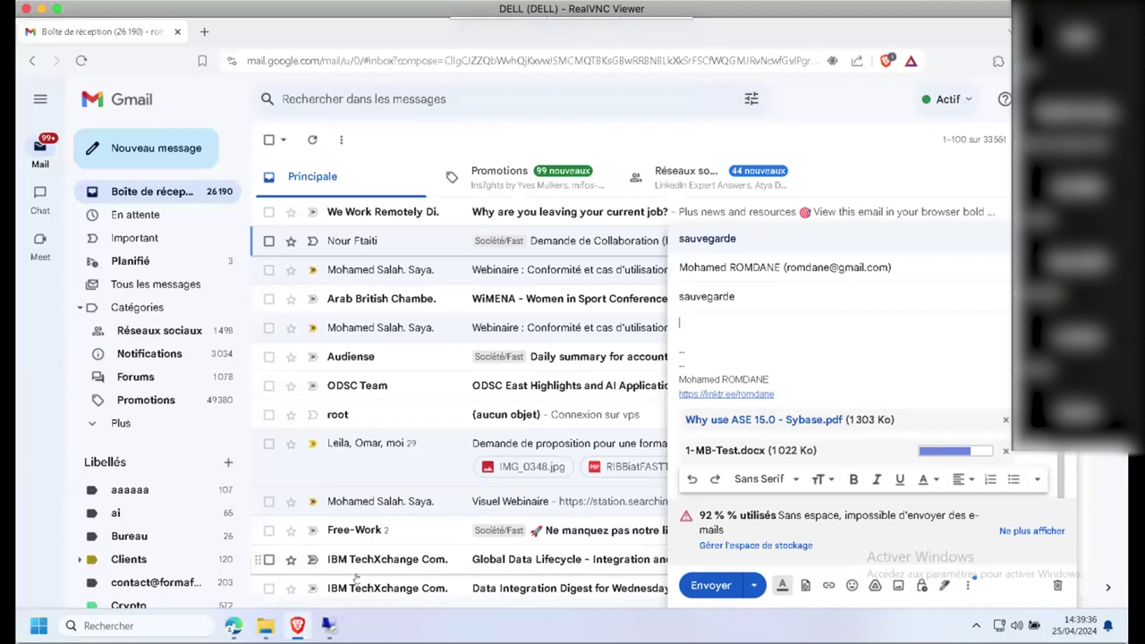
pyautogui.click(329, 625)
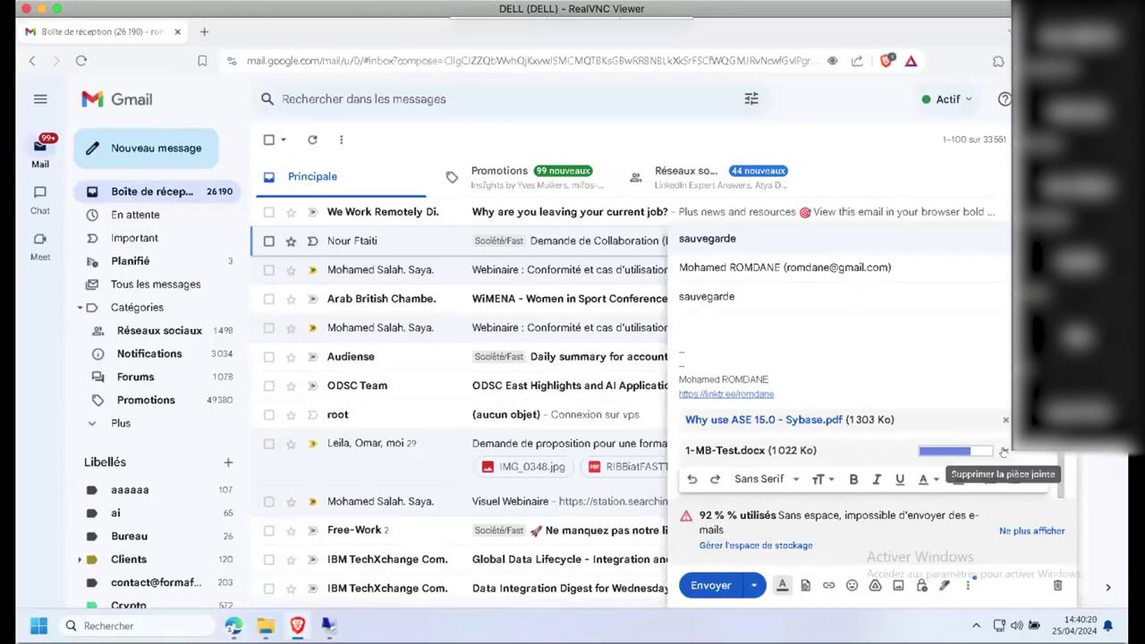
pyautogui.click(1003, 451)
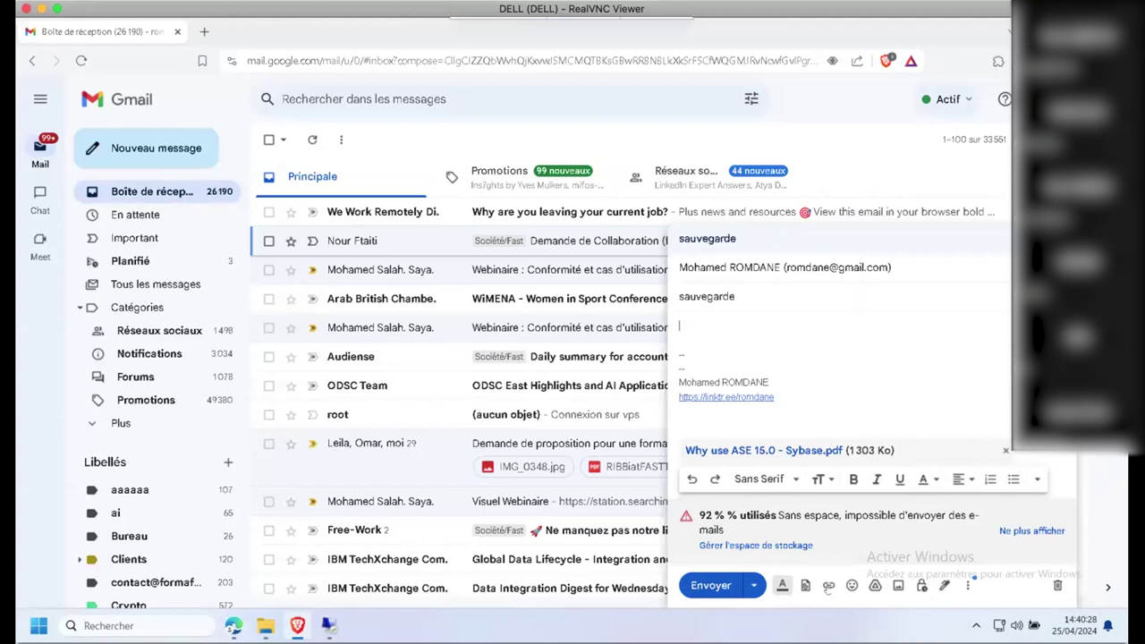
# Step: Preview 1-MB-Test.xlsx from the dlpDataTest folder and try to attach it to the message, removing the attachment and closing the draft at the end
pyautogui.click(805, 585)
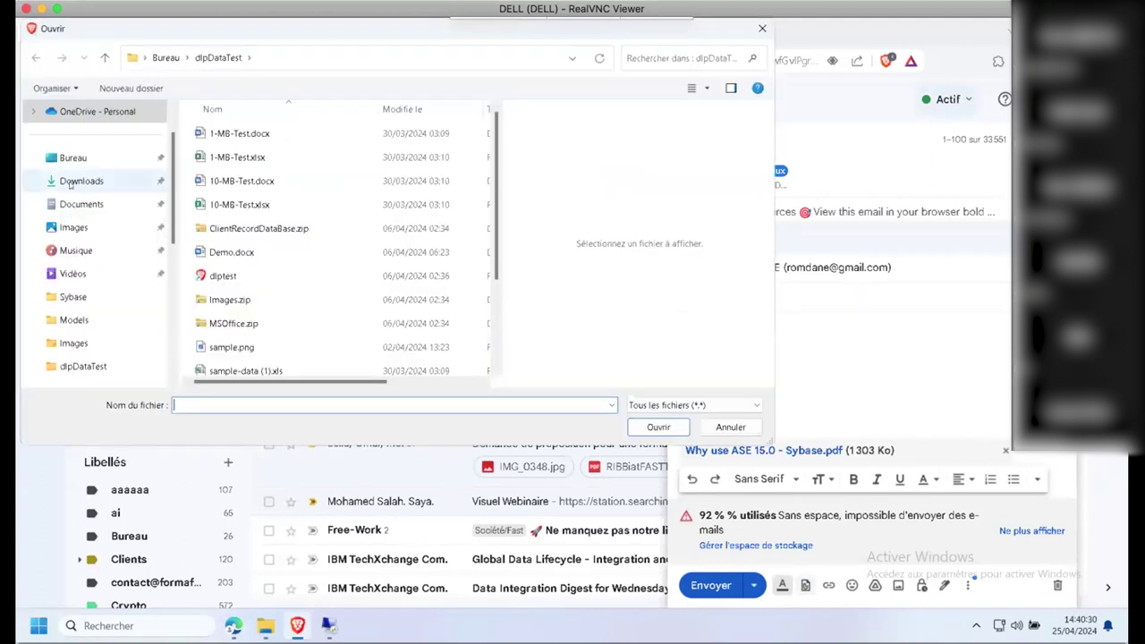
pyautogui.click(230, 156)
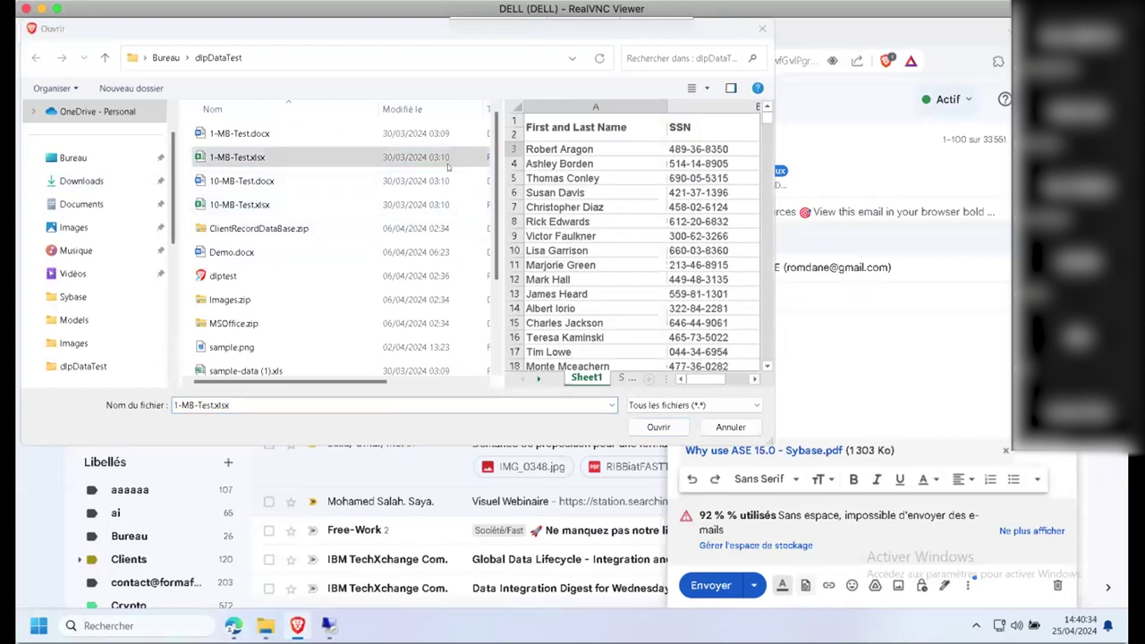
pyautogui.click(194, 157)
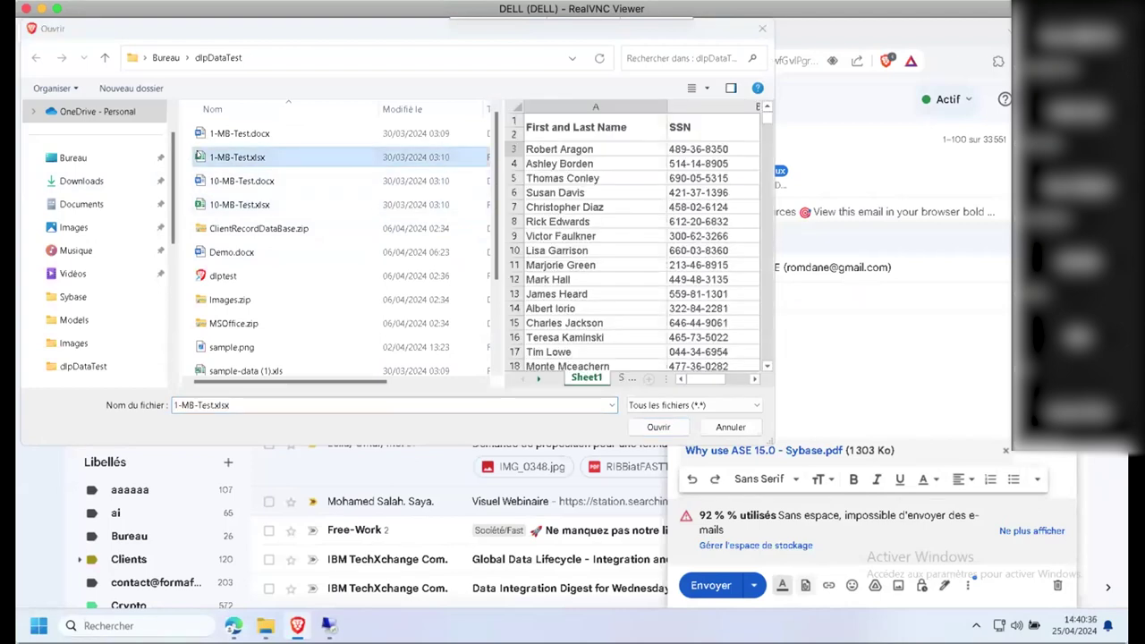
pyautogui.doubleClick(199, 157)
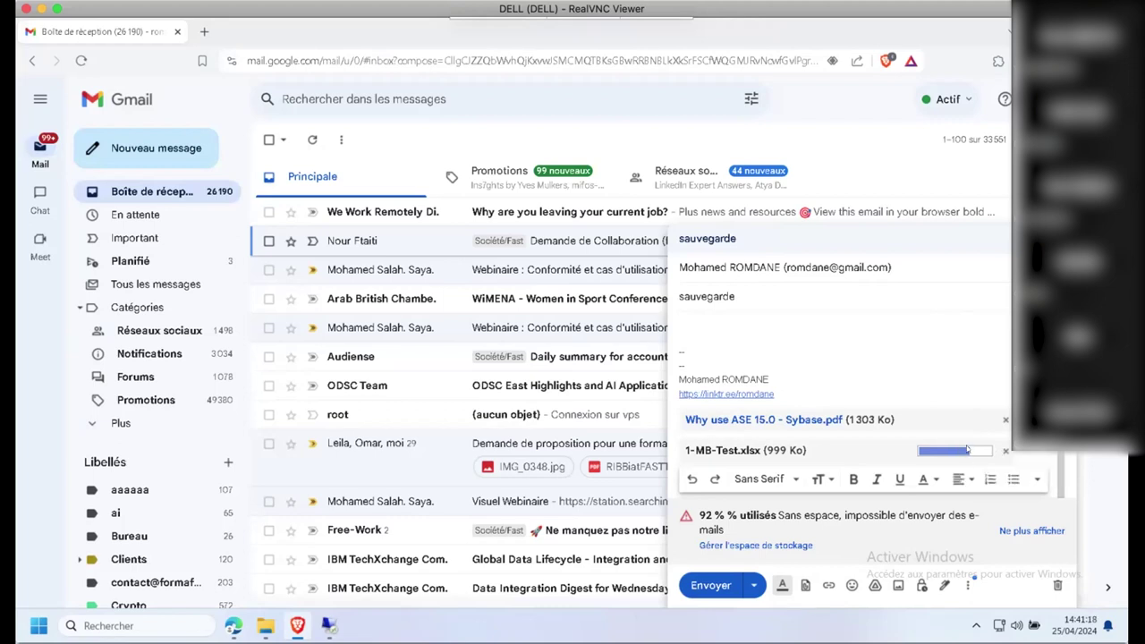
pyautogui.click(1003, 452)
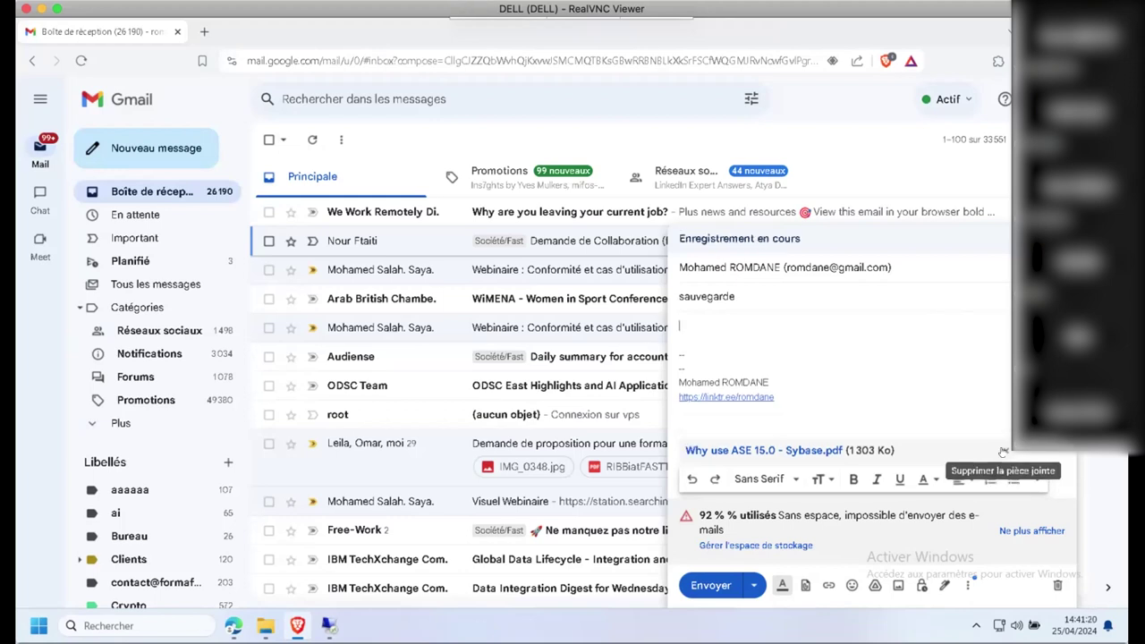
pyautogui.press('Escape')
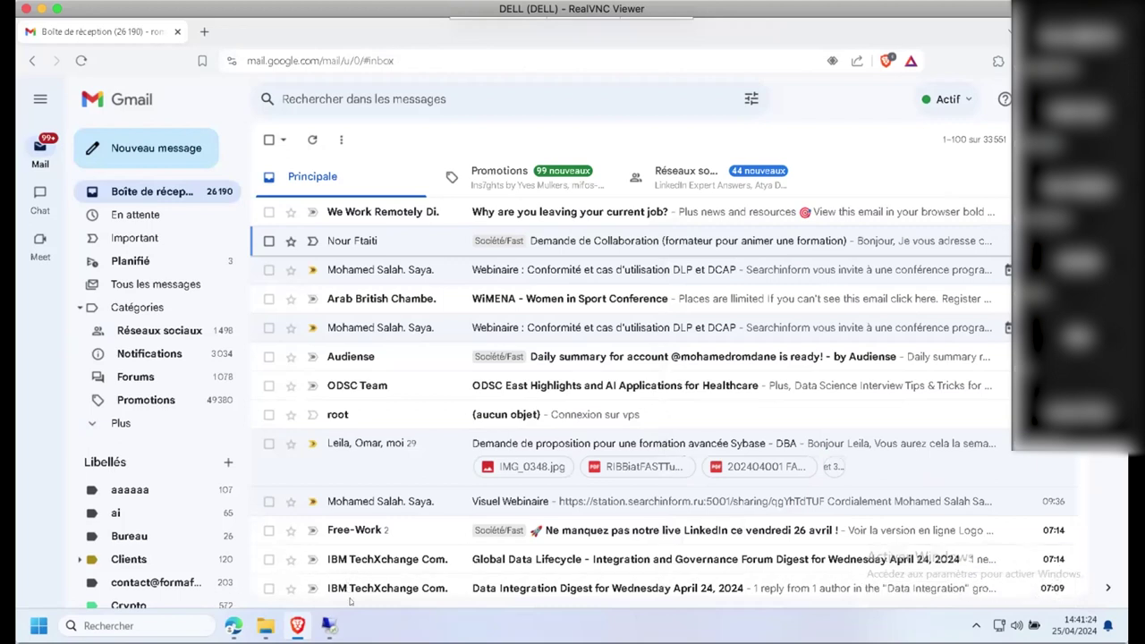
# Step: Switch to File Explorer and open sample-data.pdf from the dlpDataTest folder
pyautogui.moveTo(326, 632)
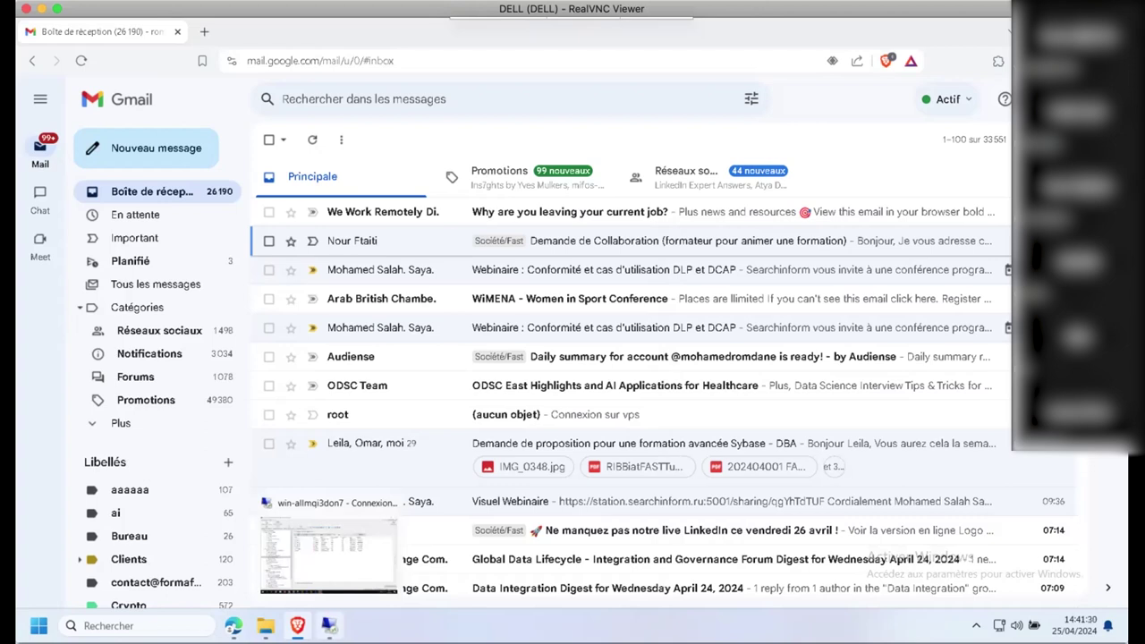
pyautogui.click(266, 626)
pyautogui.click(182, 390)
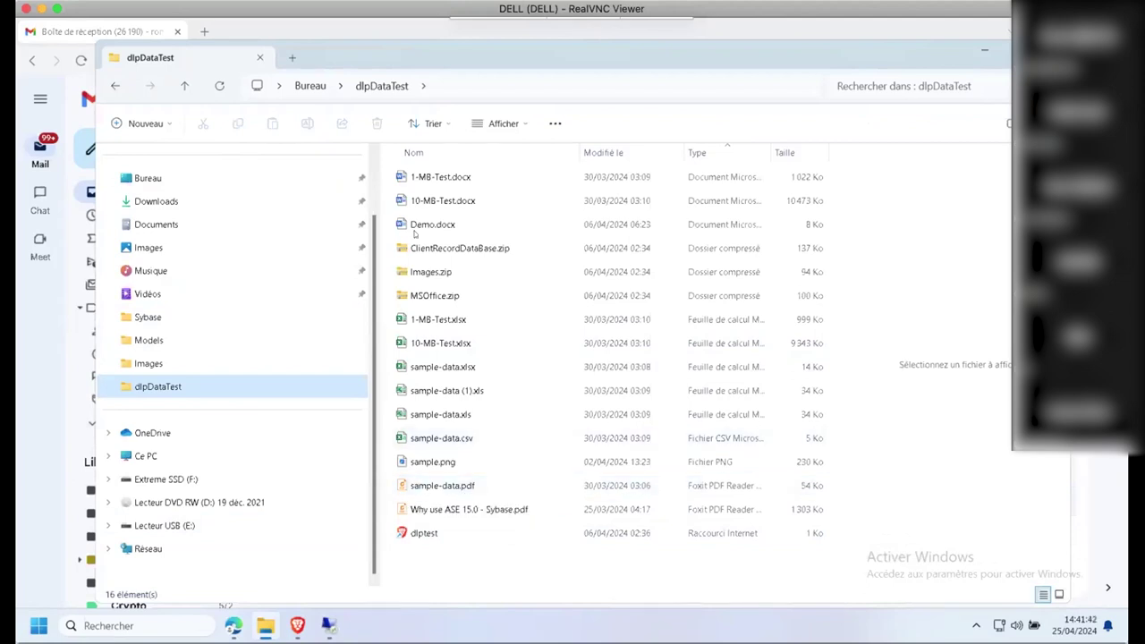
pyautogui.doubleClick(442, 485)
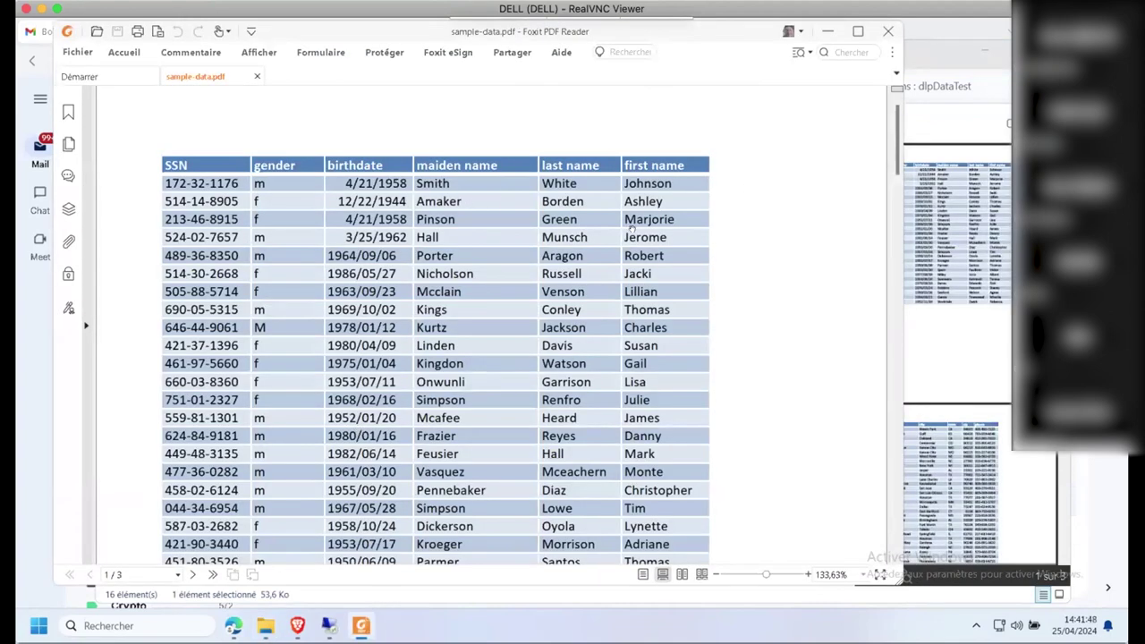
# Step: Print all pages of sample-data.pdf with Microsoft Print to PDF as impression in dlpDataTest, close the reader and select the printed file
pyautogui.click(78, 53)
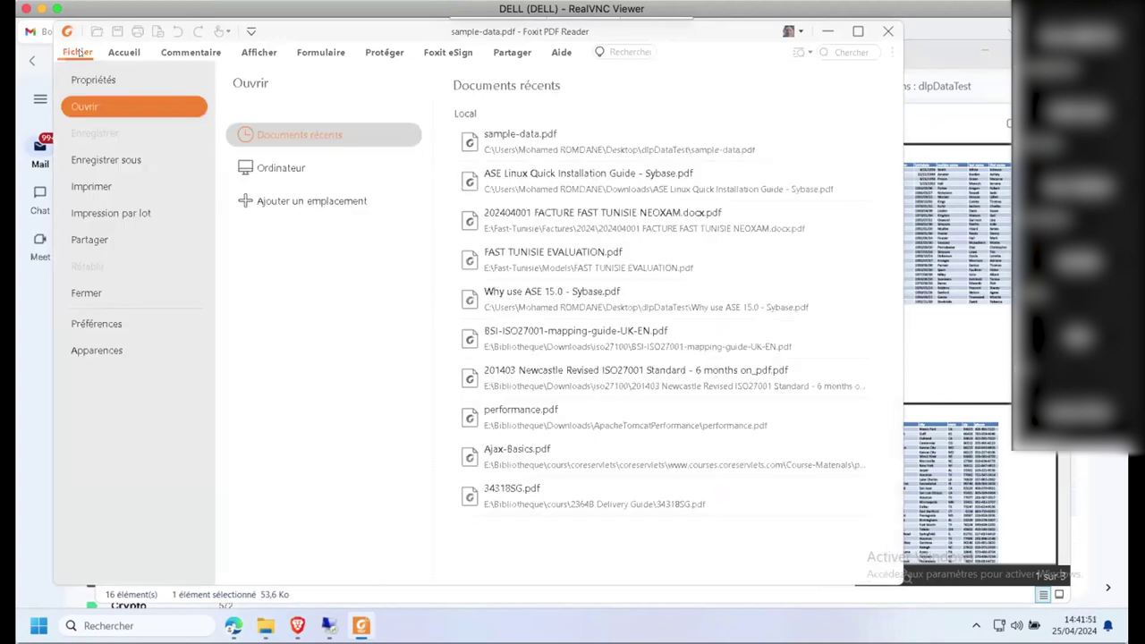
pyautogui.click(93, 186)
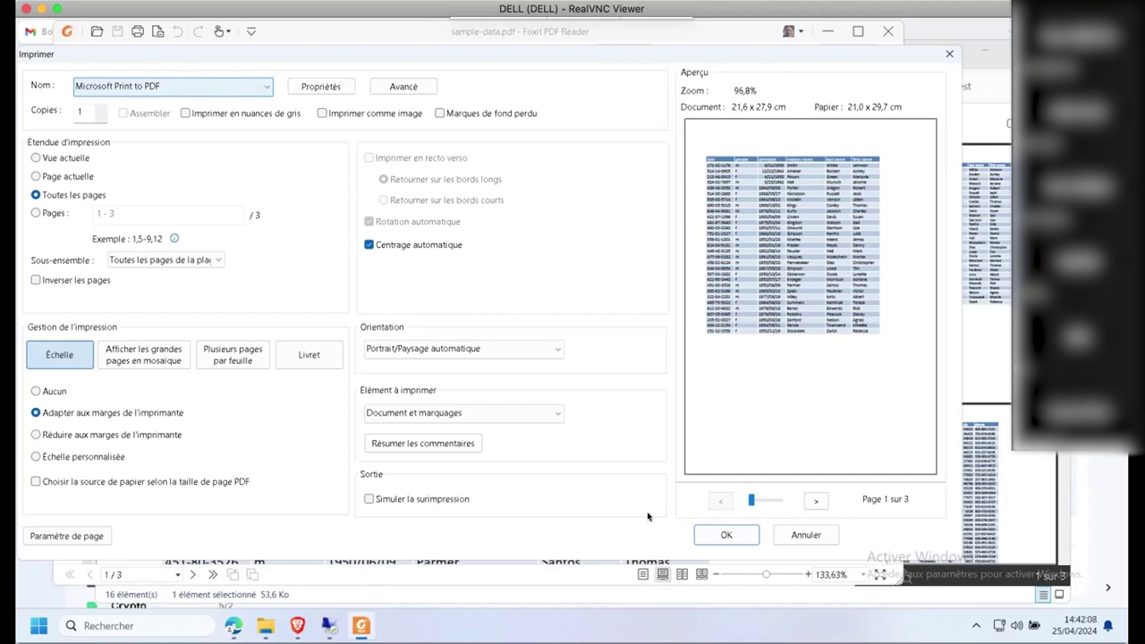
pyautogui.click(732, 536)
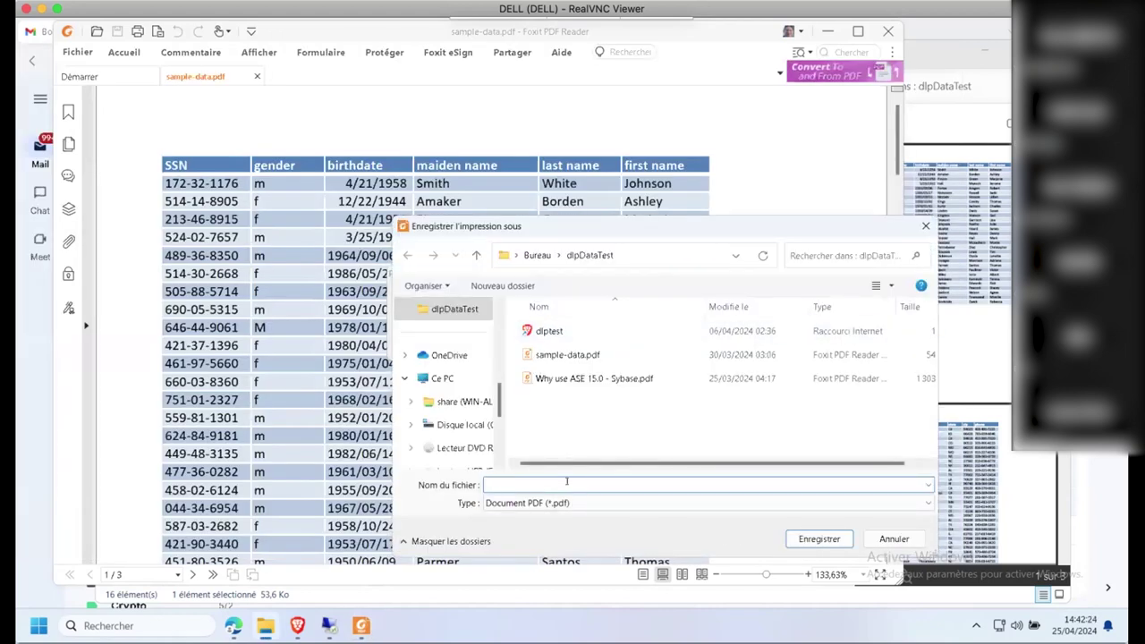
pyautogui.write('im')
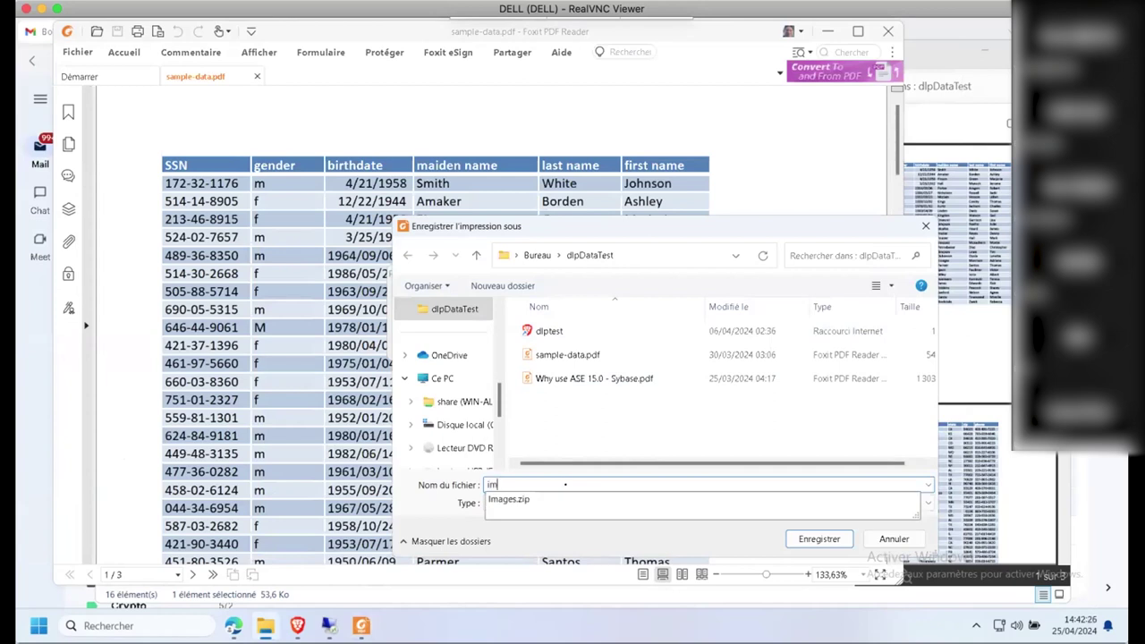
pyautogui.write('pression')
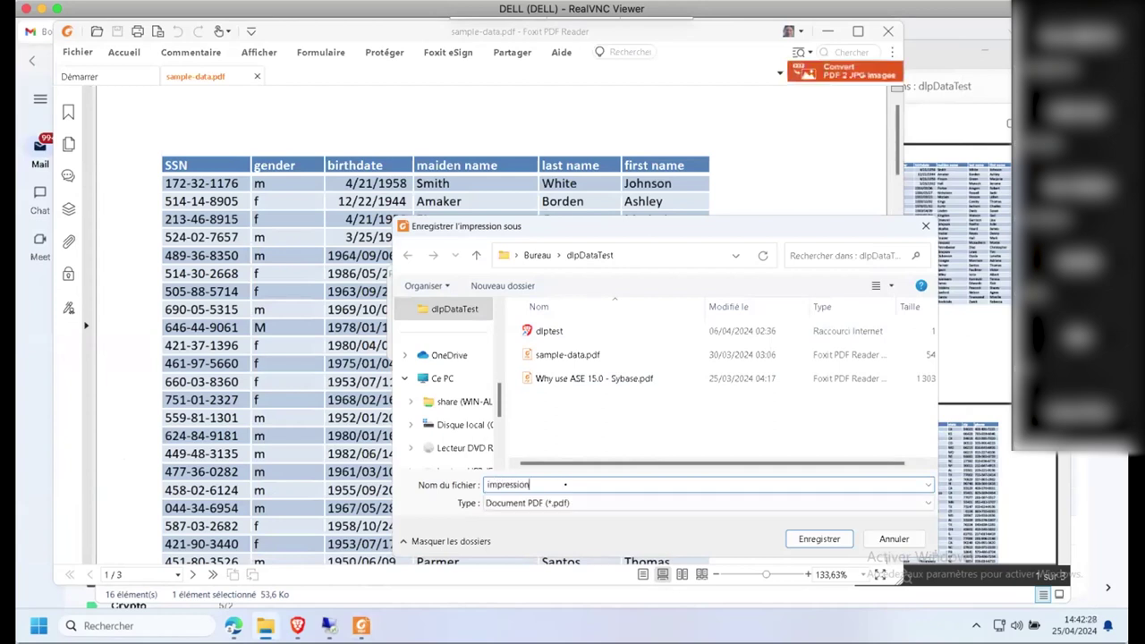
pyautogui.click(812, 541)
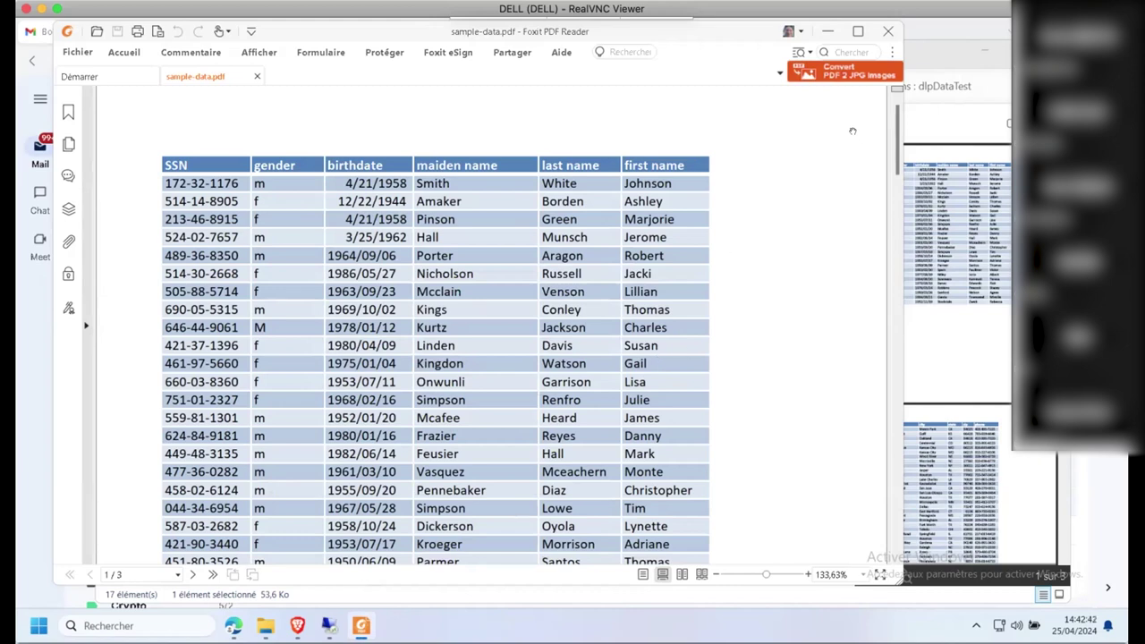
pyautogui.click(888, 31)
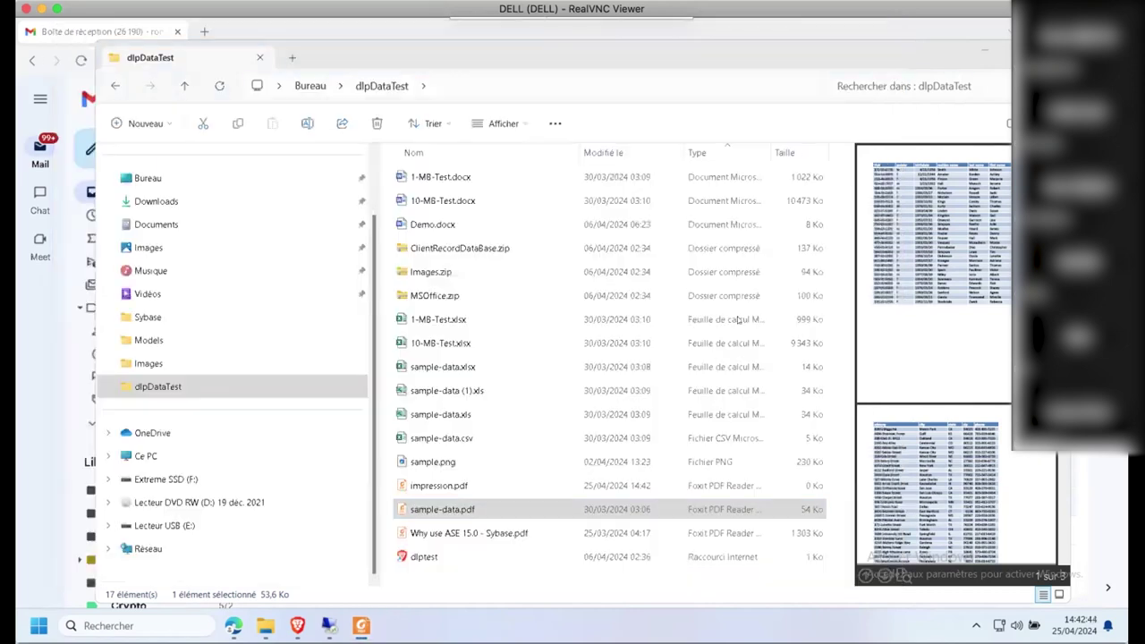
pyautogui.click(474, 488)
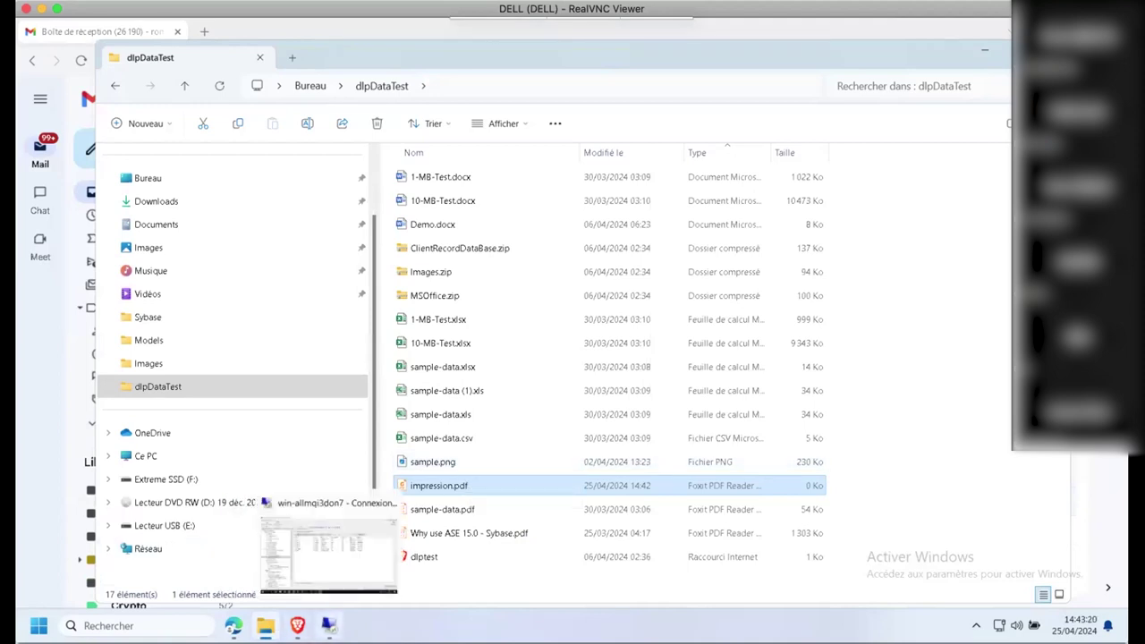
# Step: Switch to the EndpointController Console in the remote session and examine the Processes (DLP) blocking rules, including a blank new rule and Rule 1
pyautogui.click(329, 625)
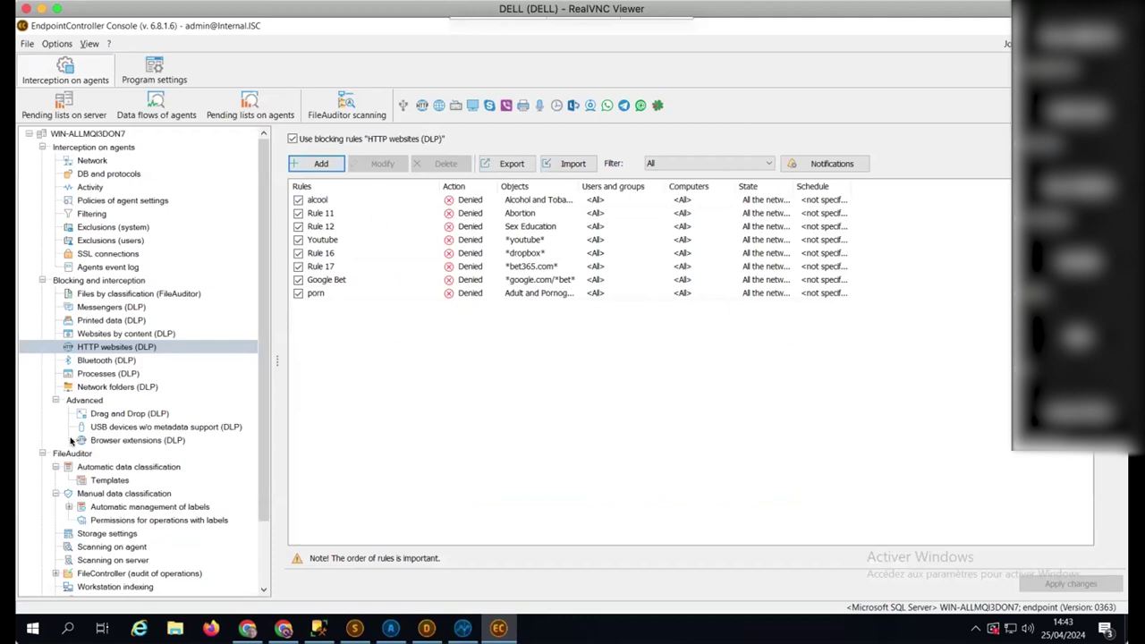
pyautogui.click(99, 373)
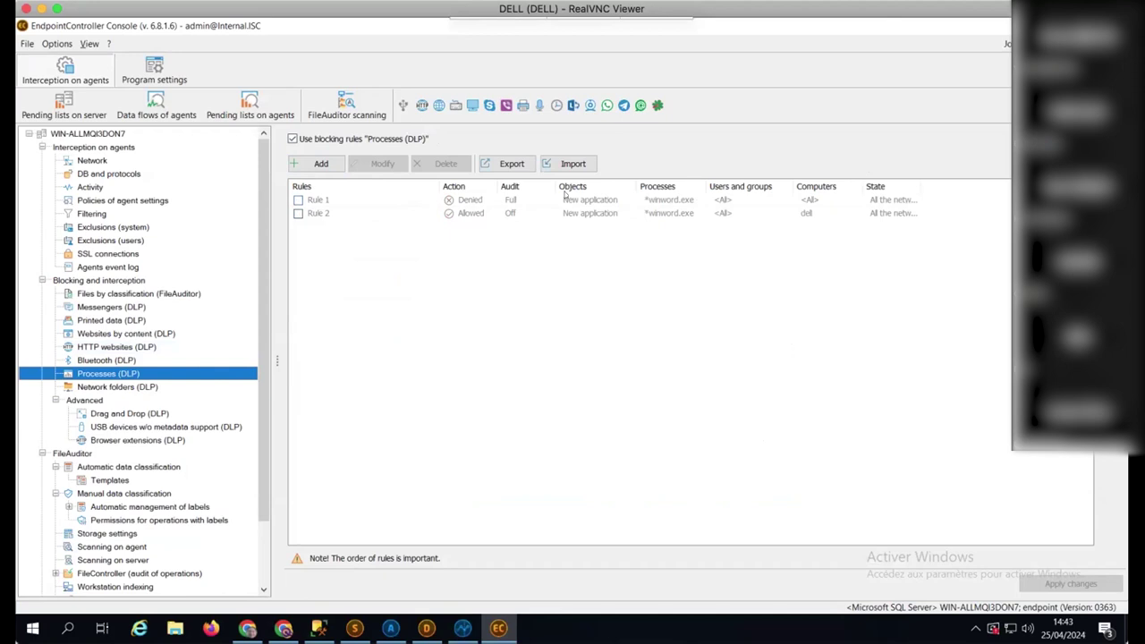
pyautogui.click(318, 165)
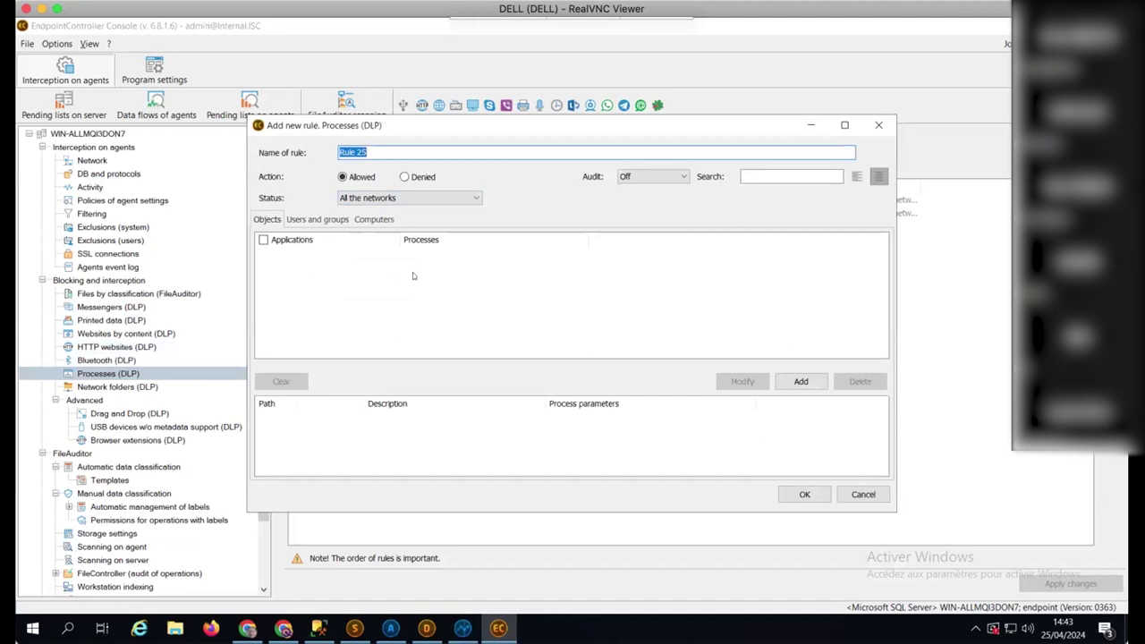
pyautogui.click(846, 495)
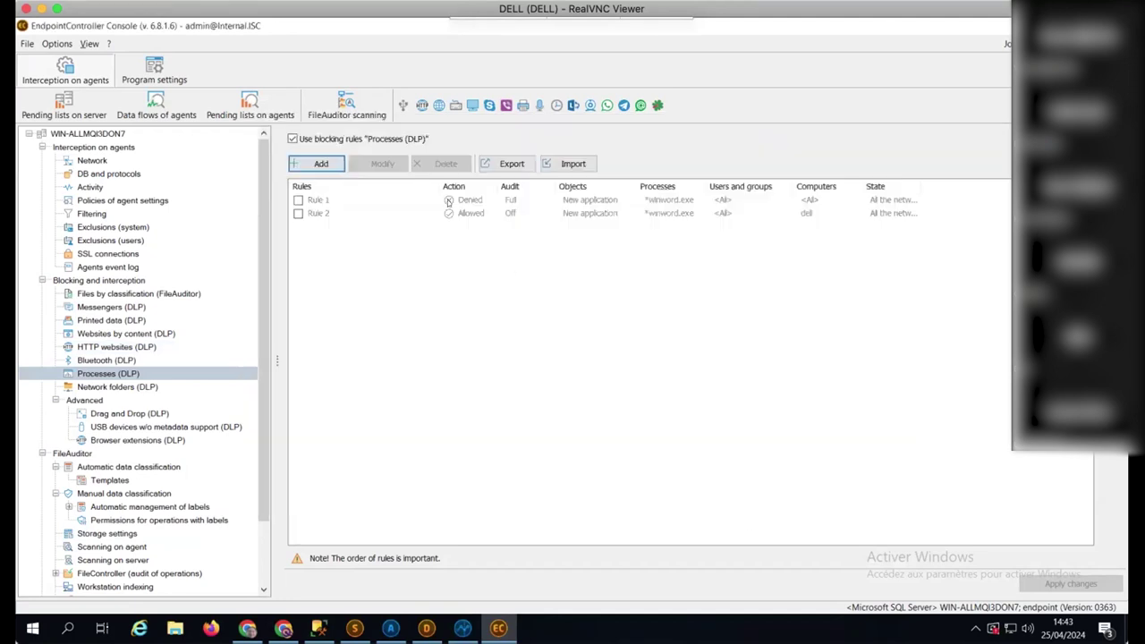
pyautogui.doubleClick(609, 204)
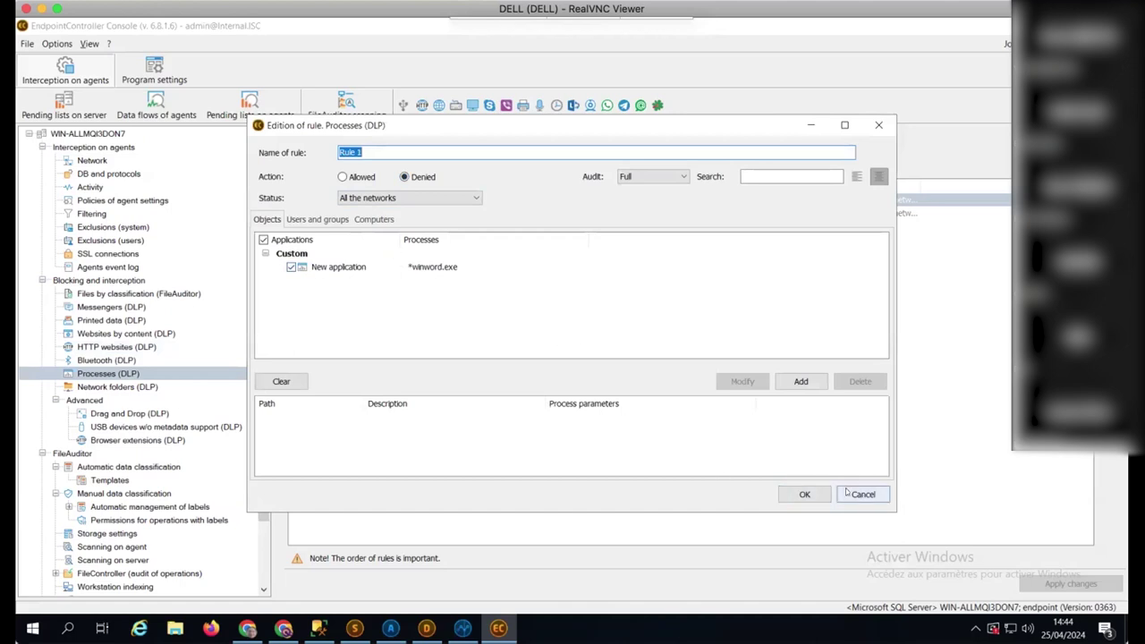
pyautogui.click(796, 494)
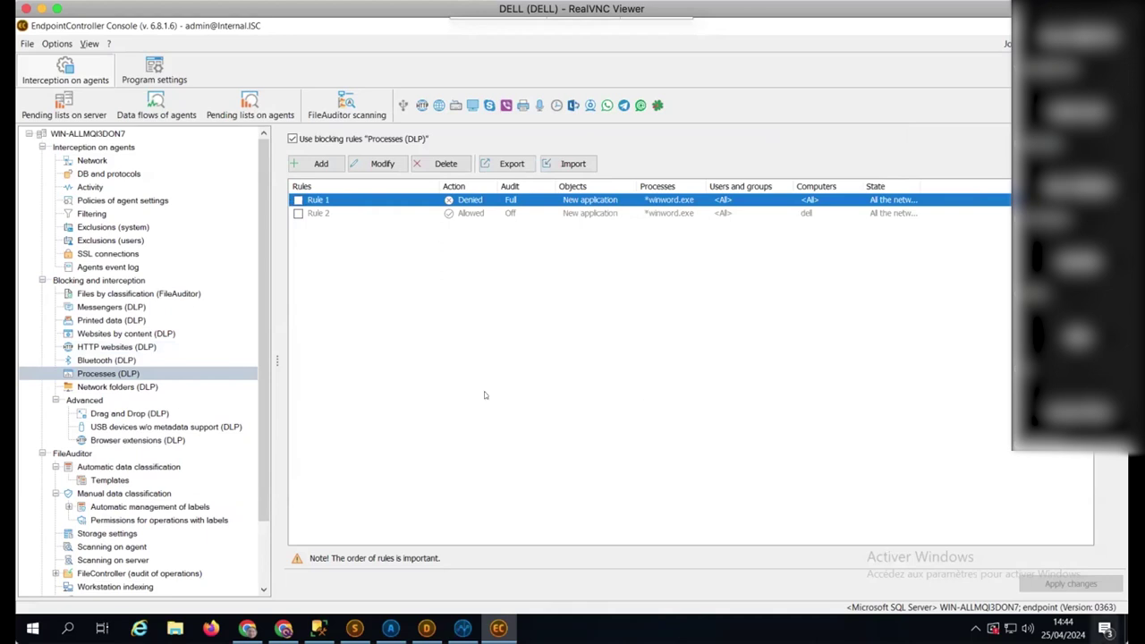
# Step: Examine the USB storage devices access options in the DeviceController settings from the Network view, closing both dialogs without changes
pyautogui.click(92, 162)
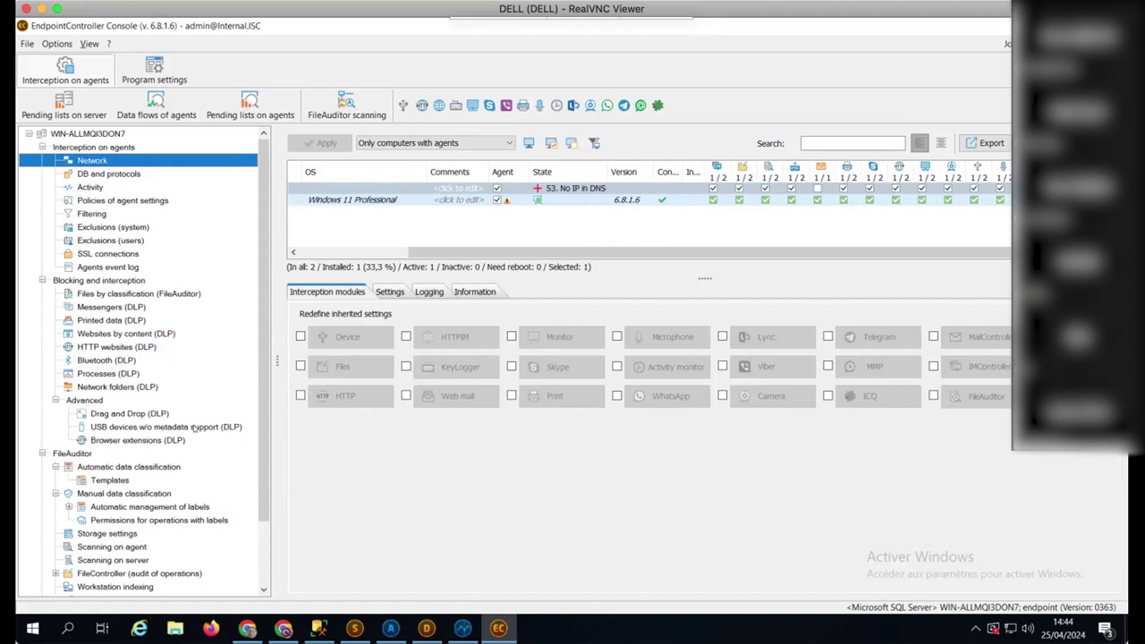
pyautogui.click(404, 106)
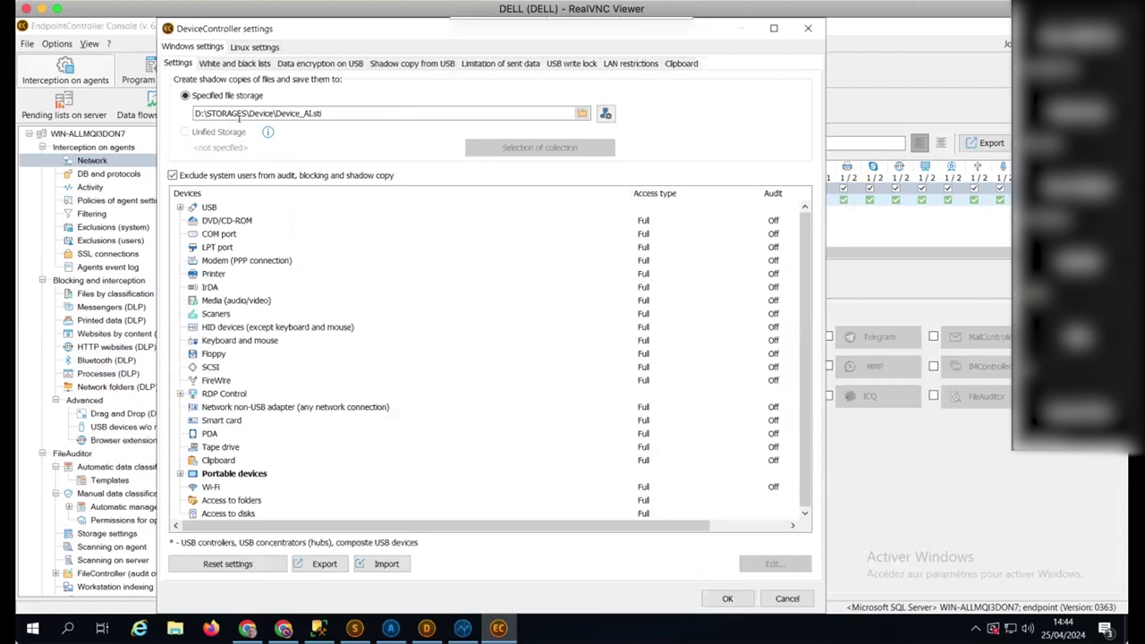
pyautogui.click(180, 208)
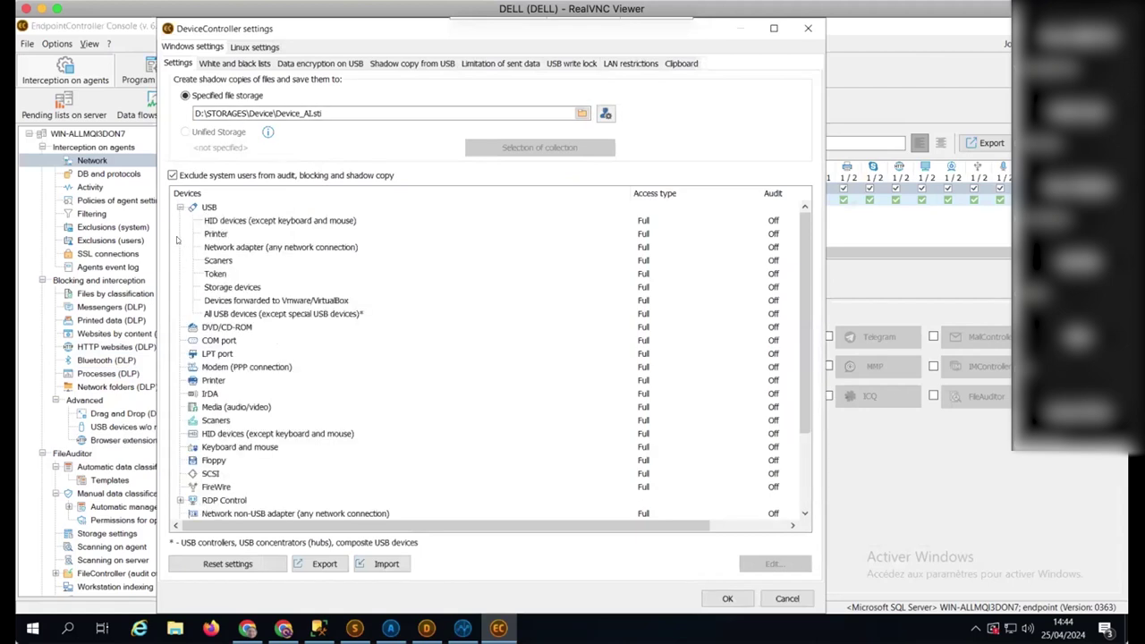
pyautogui.click(210, 290)
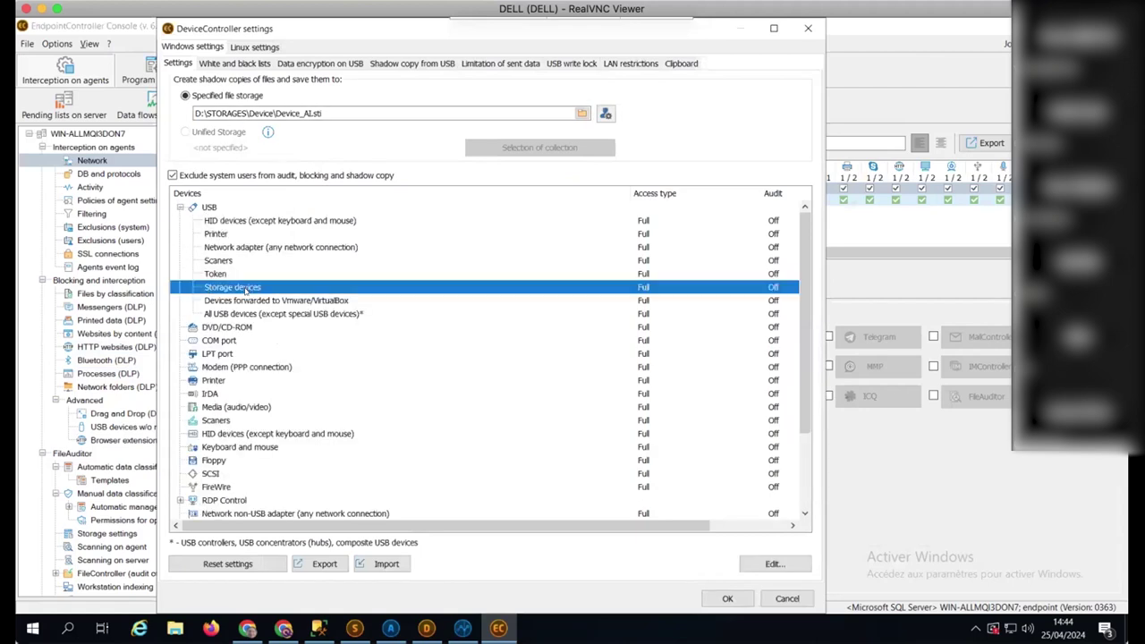
pyautogui.doubleClick(245, 290)
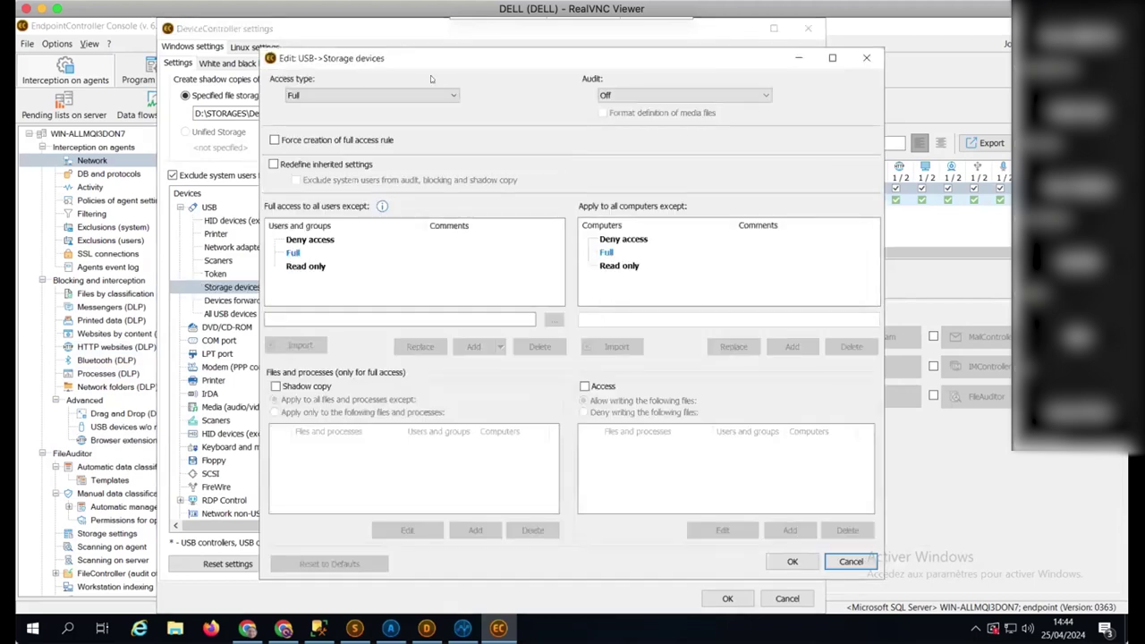
pyautogui.click(838, 563)
pyautogui.click(793, 600)
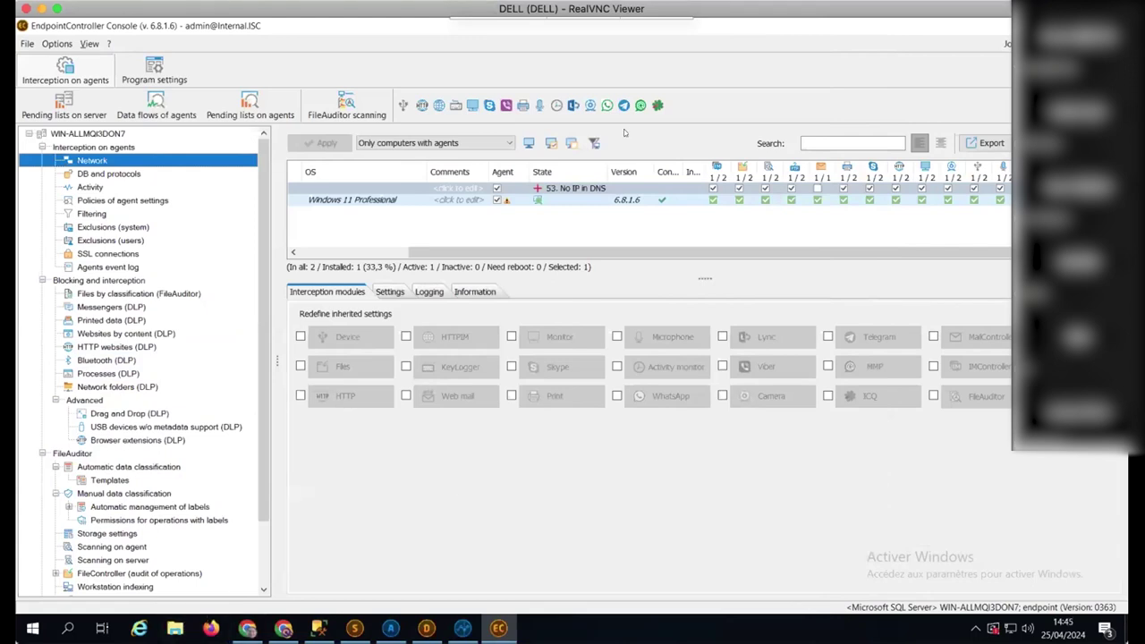
# Step: Minimize the remote session and view the contents of Lecteur USB (E:) in File Explorer
pyautogui.moveTo(666, 8)
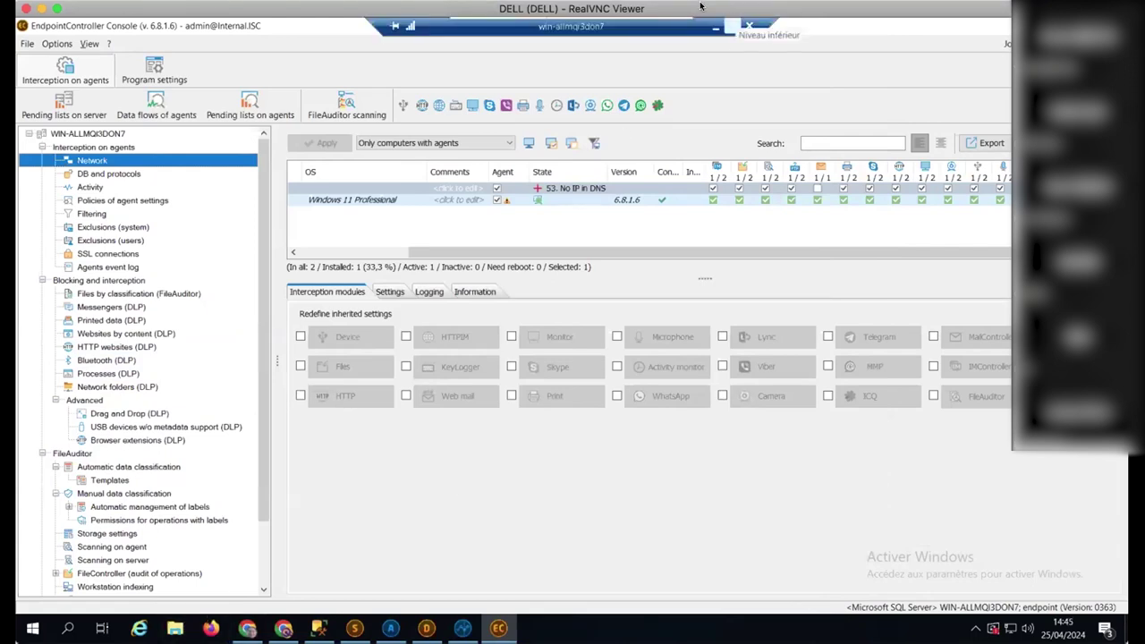
pyautogui.click(716, 25)
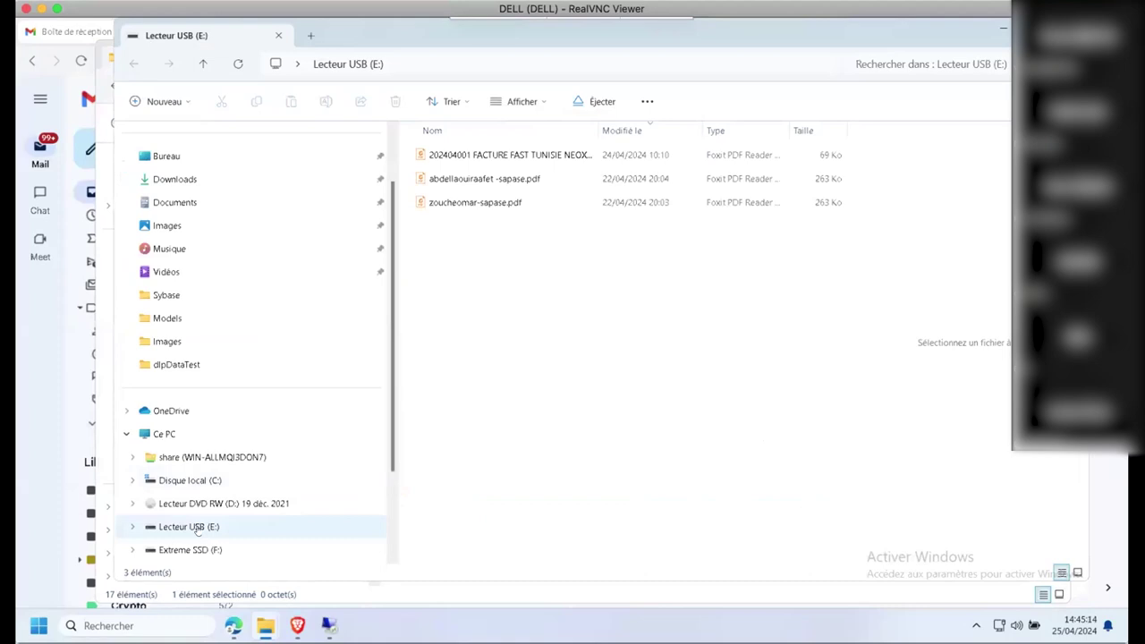
pyautogui.click(196, 529)
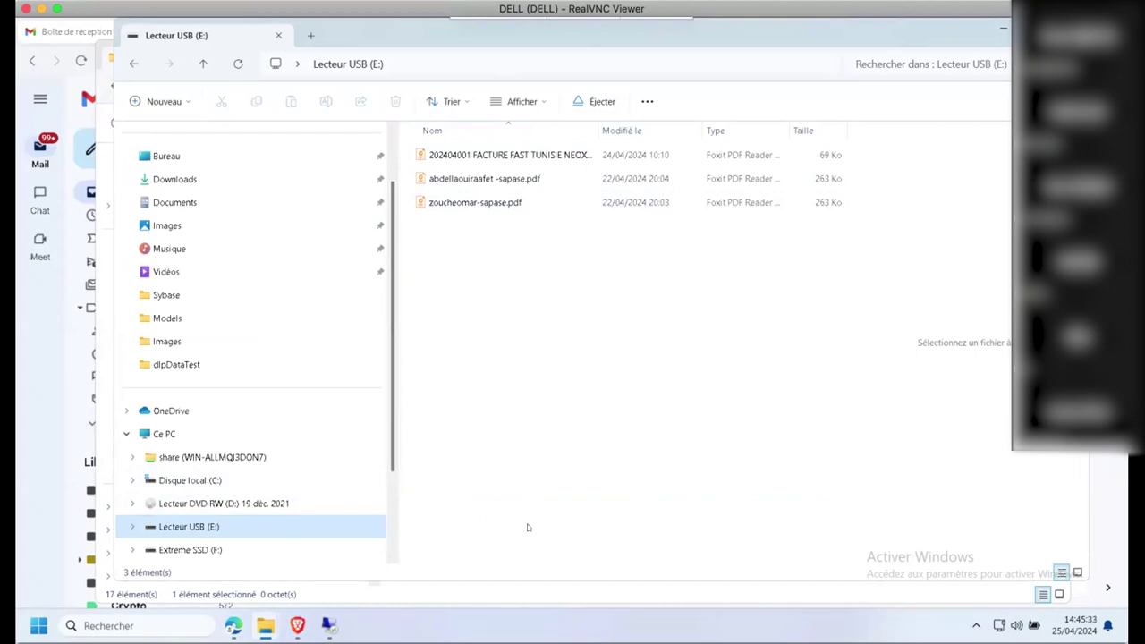
# Step: Switch to the EndpointController Console in the remote session and open the USB storage devices access options in the DeviceController settings
pyautogui.click(328, 626)
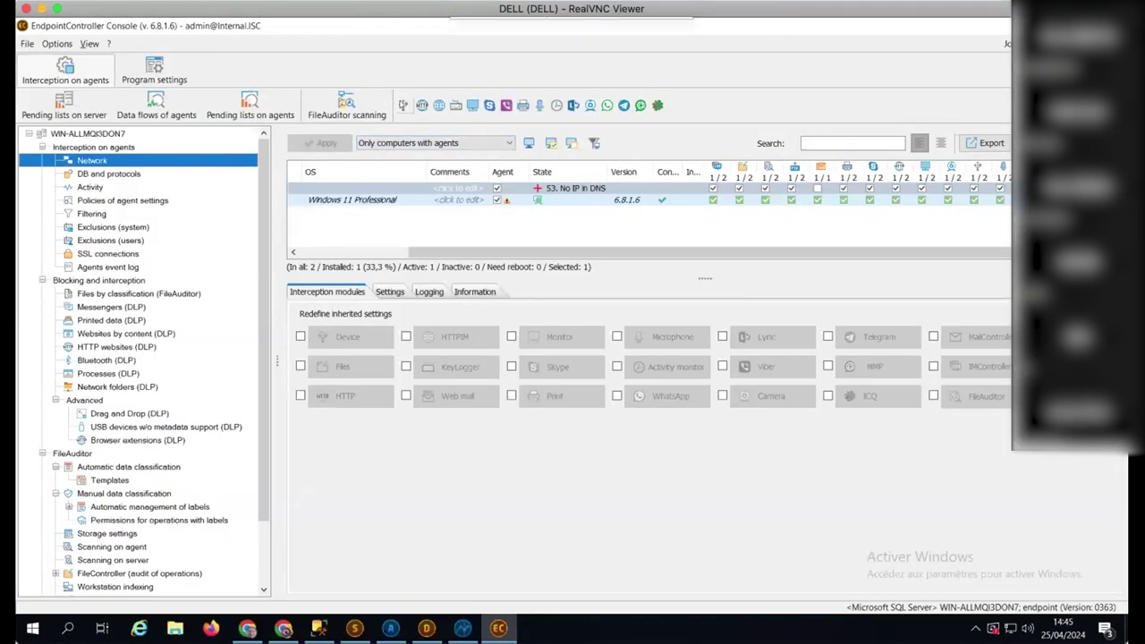
pyautogui.click(404, 105)
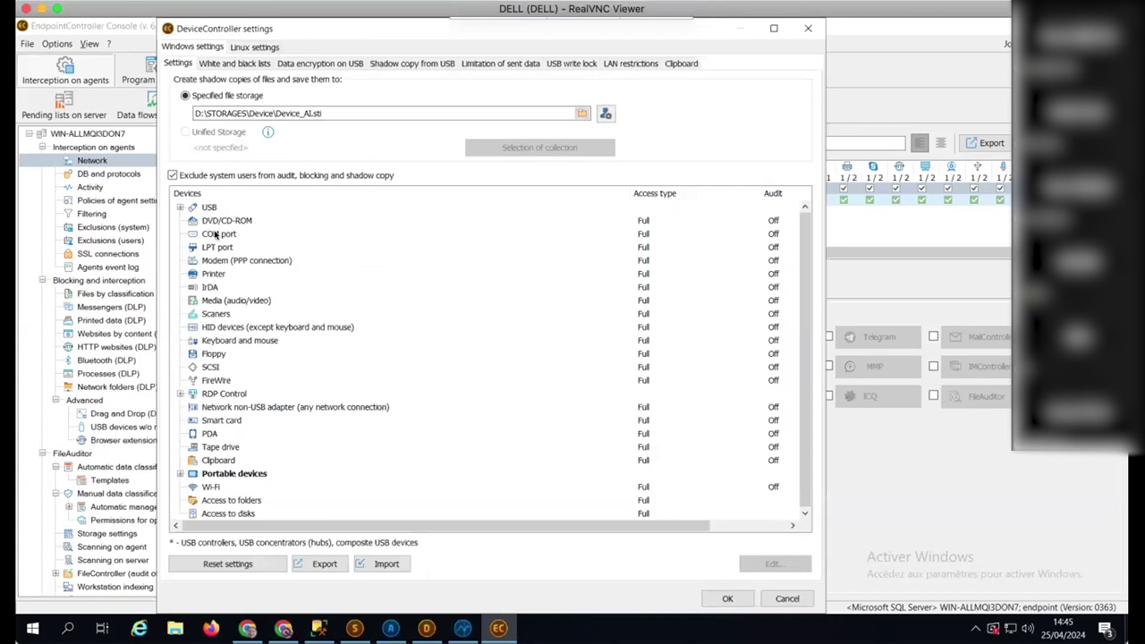
pyautogui.click(180, 206)
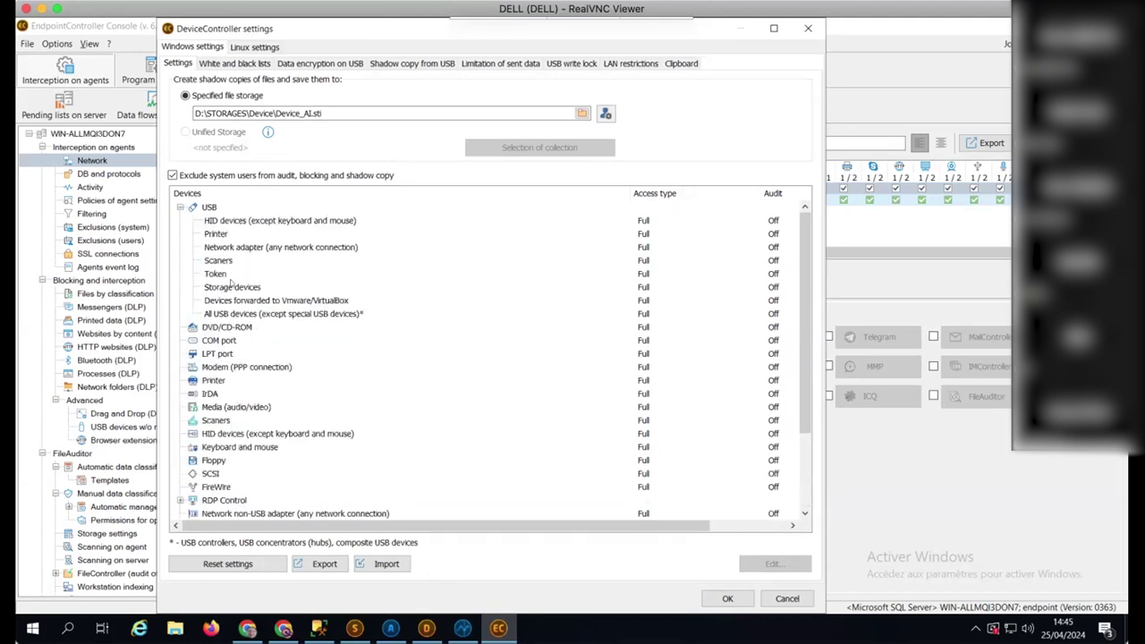
pyautogui.click(232, 286)
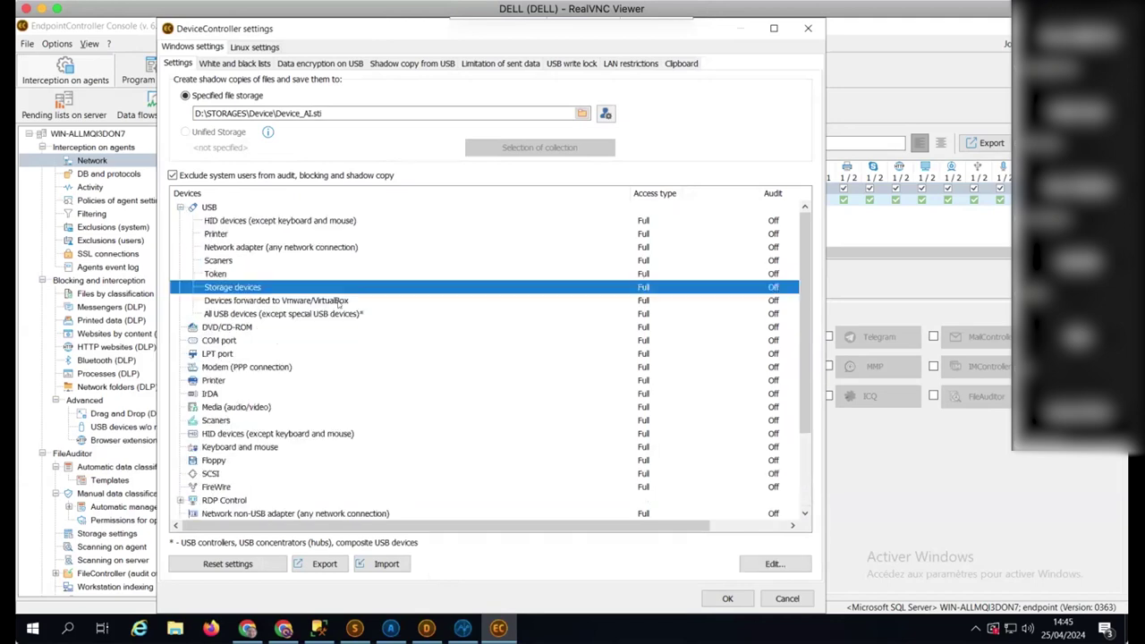
pyautogui.doubleClick(646, 286)
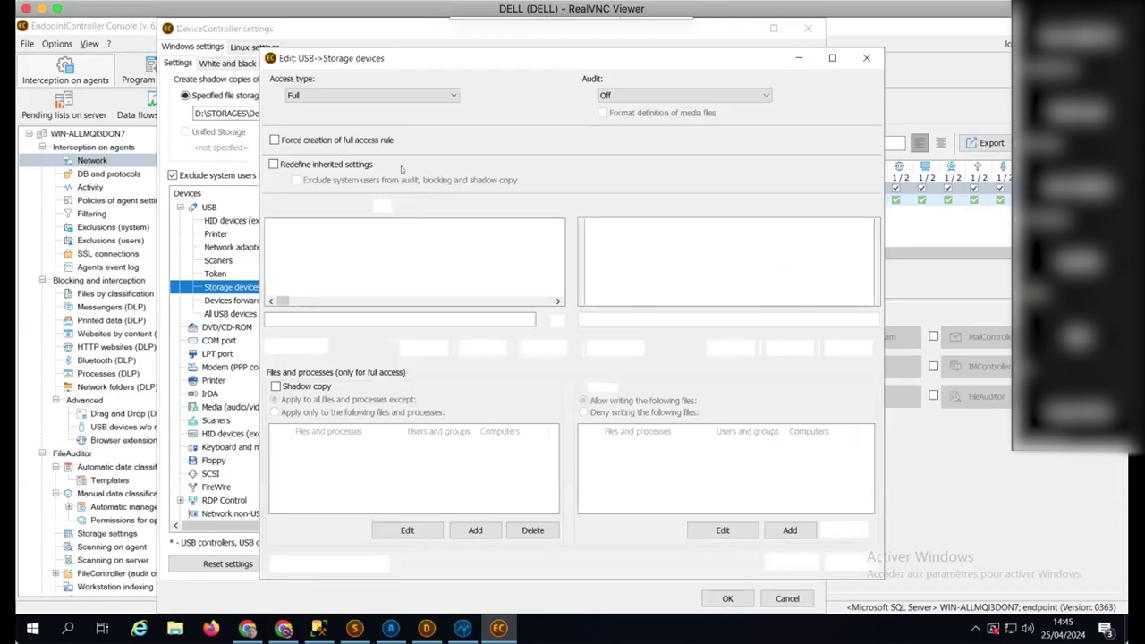
# Step: Try Deny access for USB storage devices with shadow copy enabled, check the file access option, and discard the changes
pyautogui.click(338, 94)
pyautogui.click(340, 106)
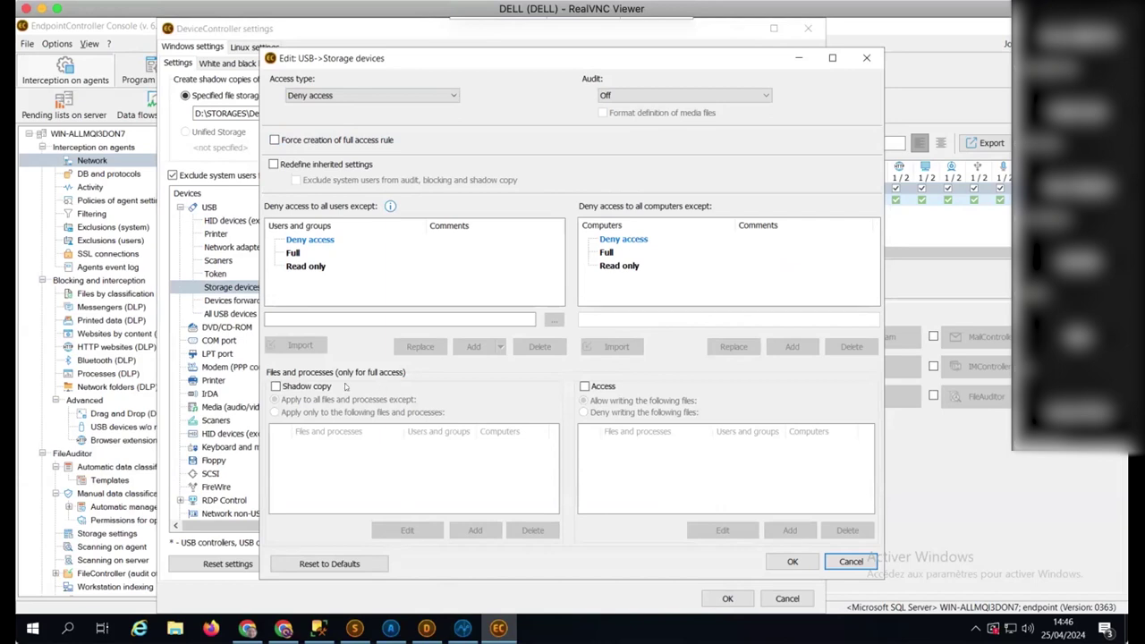
pyautogui.click(276, 387)
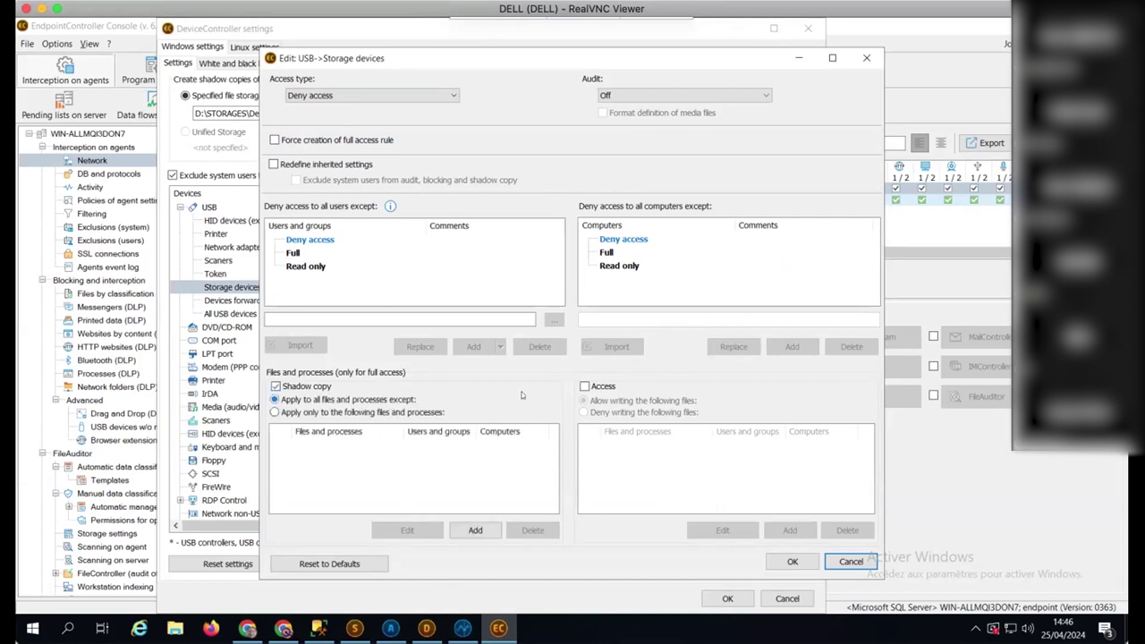
pyautogui.click(585, 386)
pyautogui.click(584, 387)
pyautogui.click(411, 320)
pyautogui.click(848, 562)
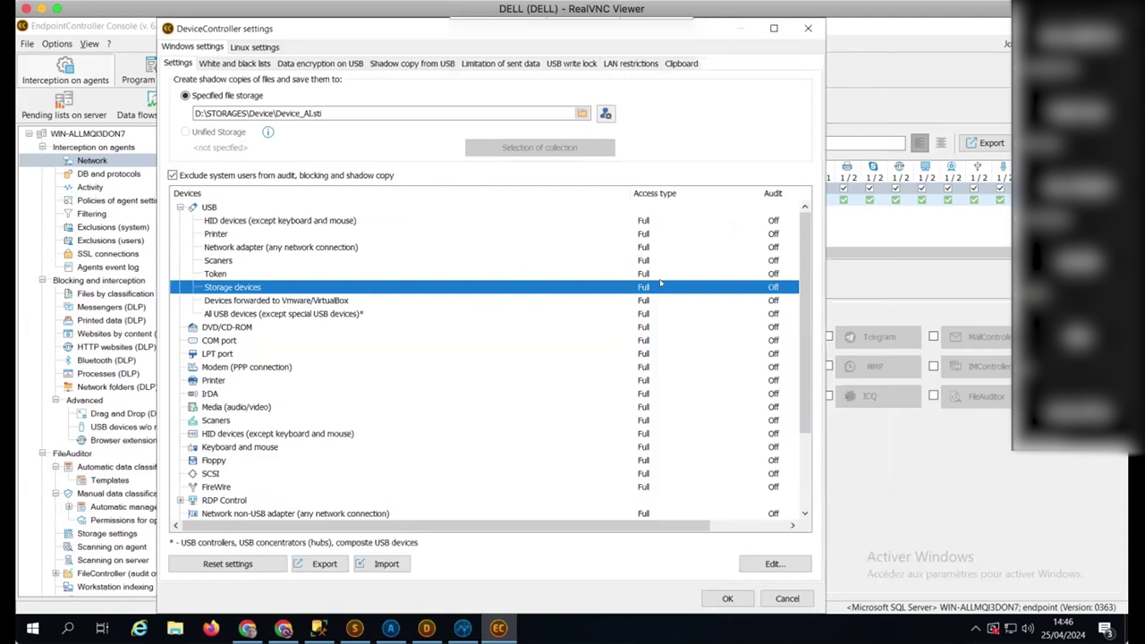
# Step: Examine the USB storage access lists and the shadow copy, sent data limitation, USB write lock and LAN restrictions settings, leaving them unchanged
pyautogui.doubleClick(370, 290)
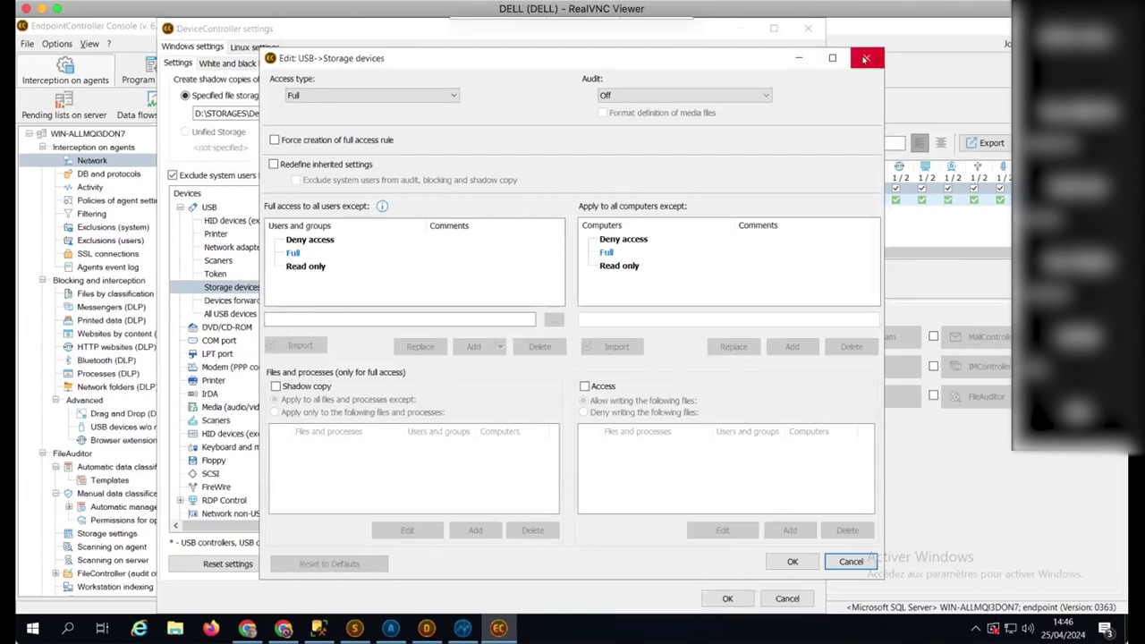
pyautogui.click(305, 240)
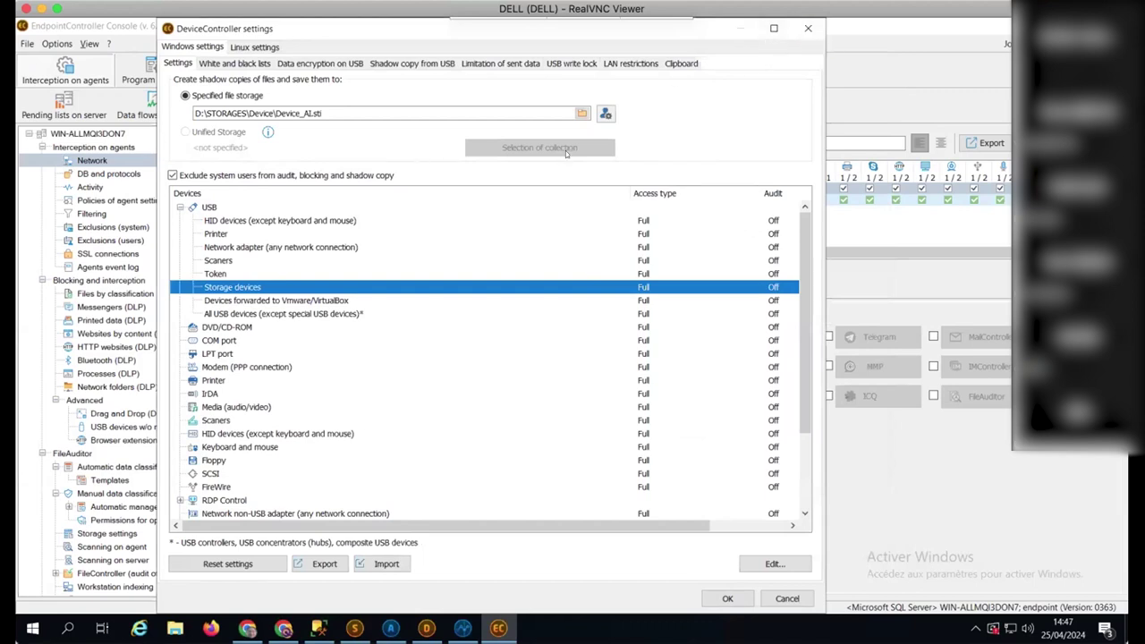
pyautogui.click(428, 65)
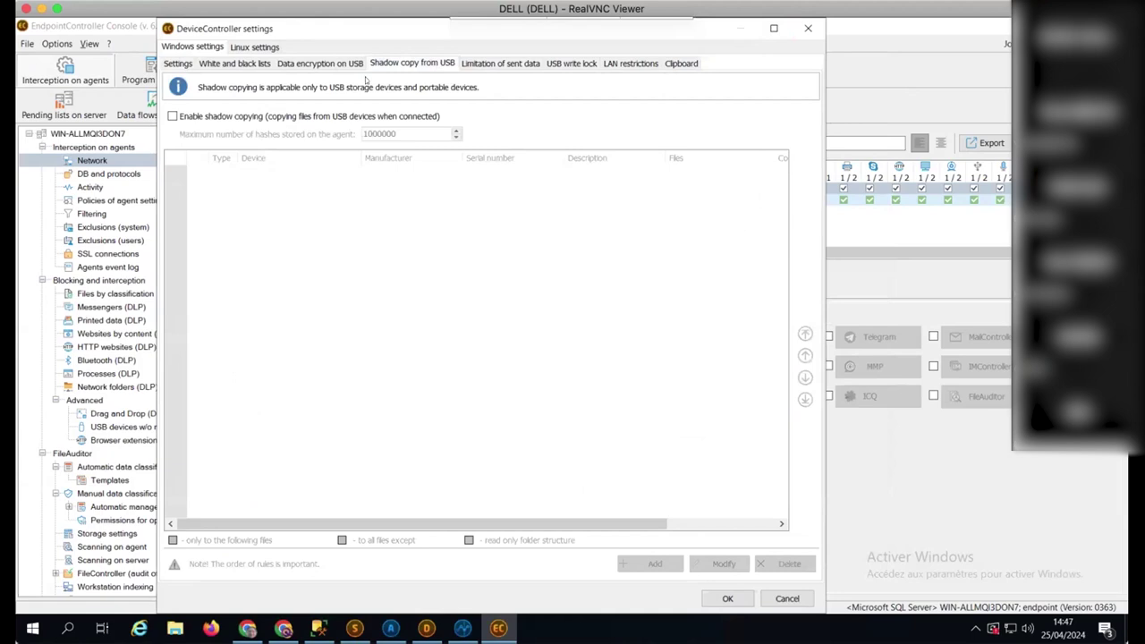
pyautogui.click(510, 65)
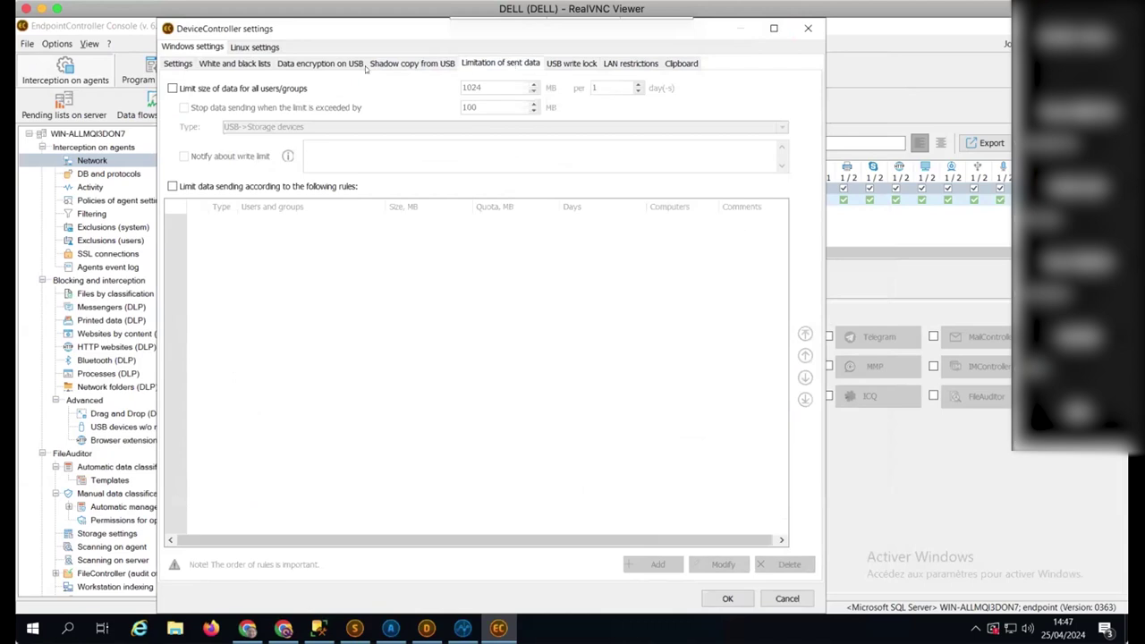
pyautogui.click(575, 65)
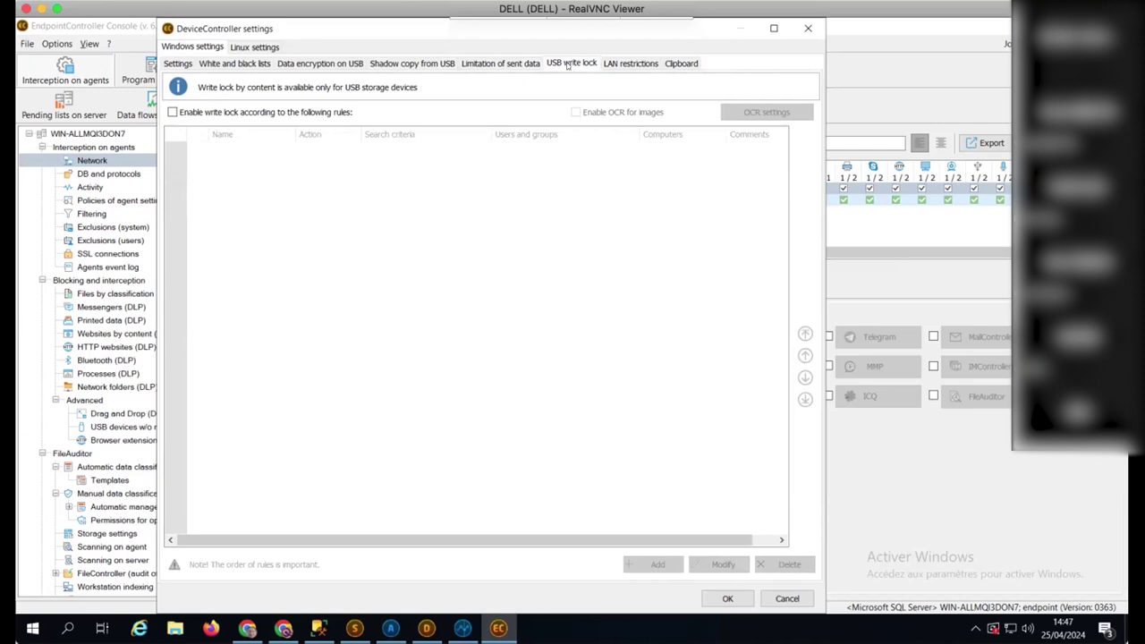
pyautogui.click(631, 65)
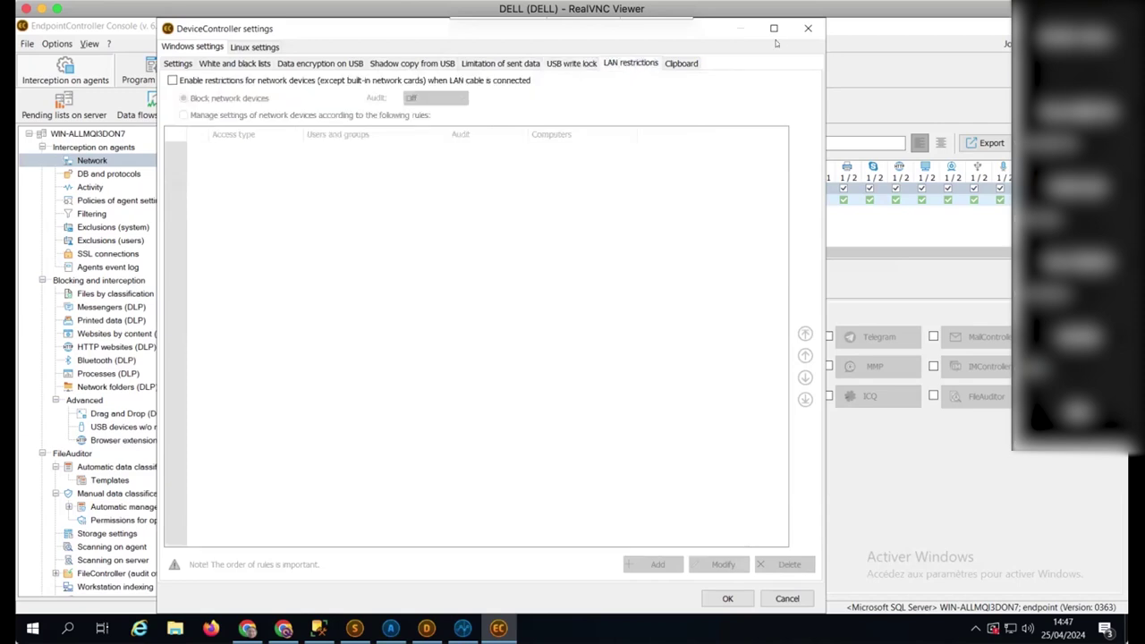
pyautogui.click(808, 27)
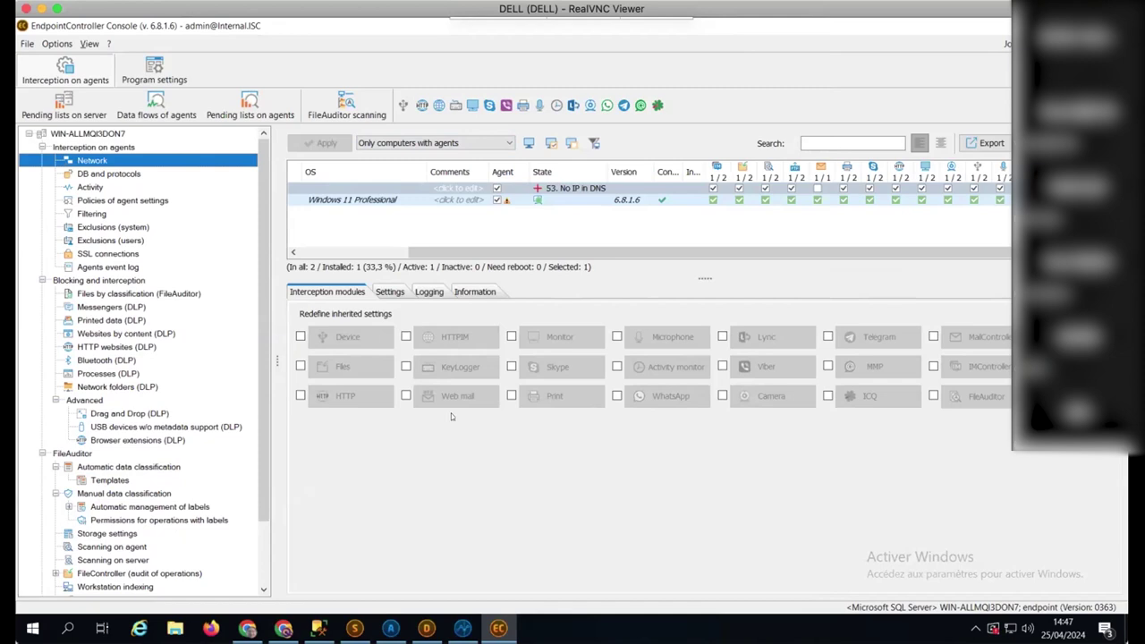
# Step: Switch to AlertCenter and examine the PII security policy's settings and its complexquery criterion
pyautogui.moveTo(498, 629)
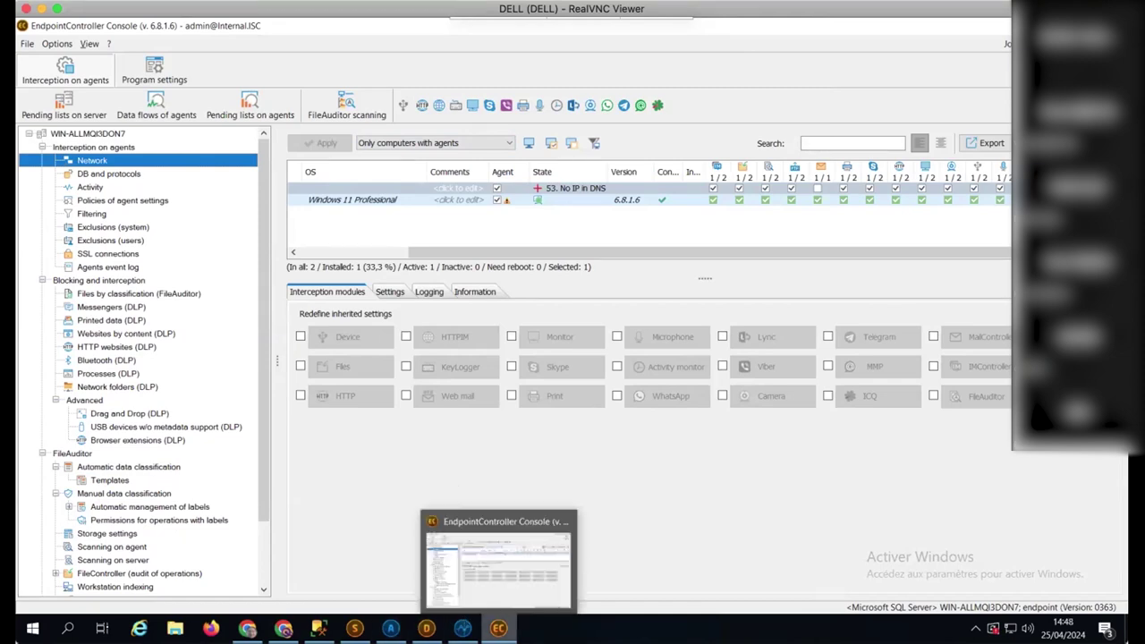
pyautogui.click(390, 629)
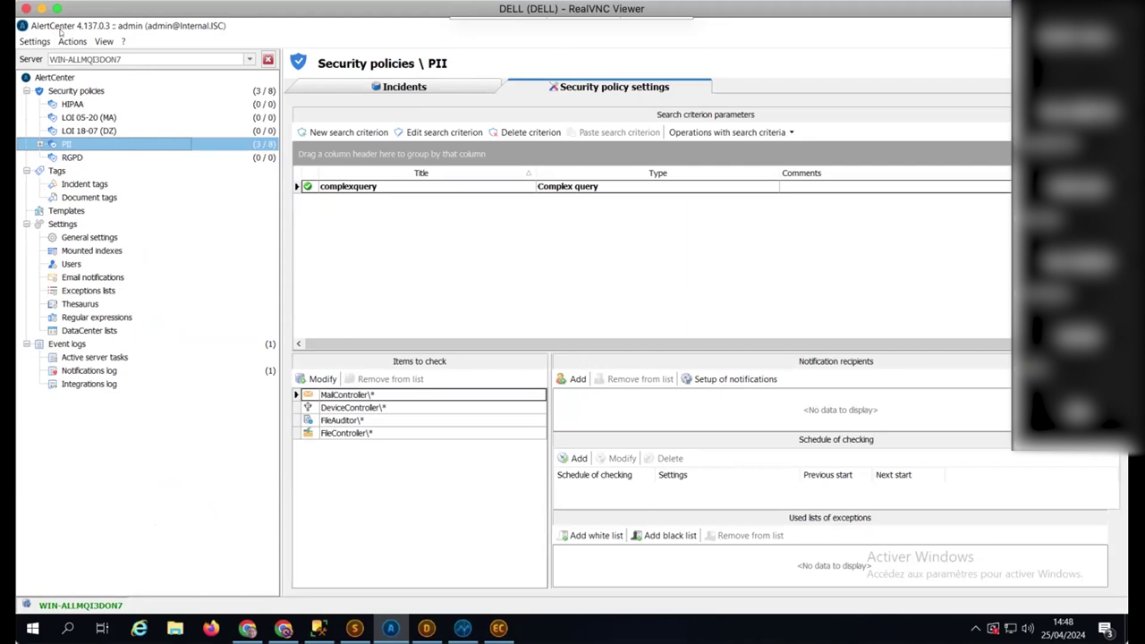
pyautogui.click(38, 144)
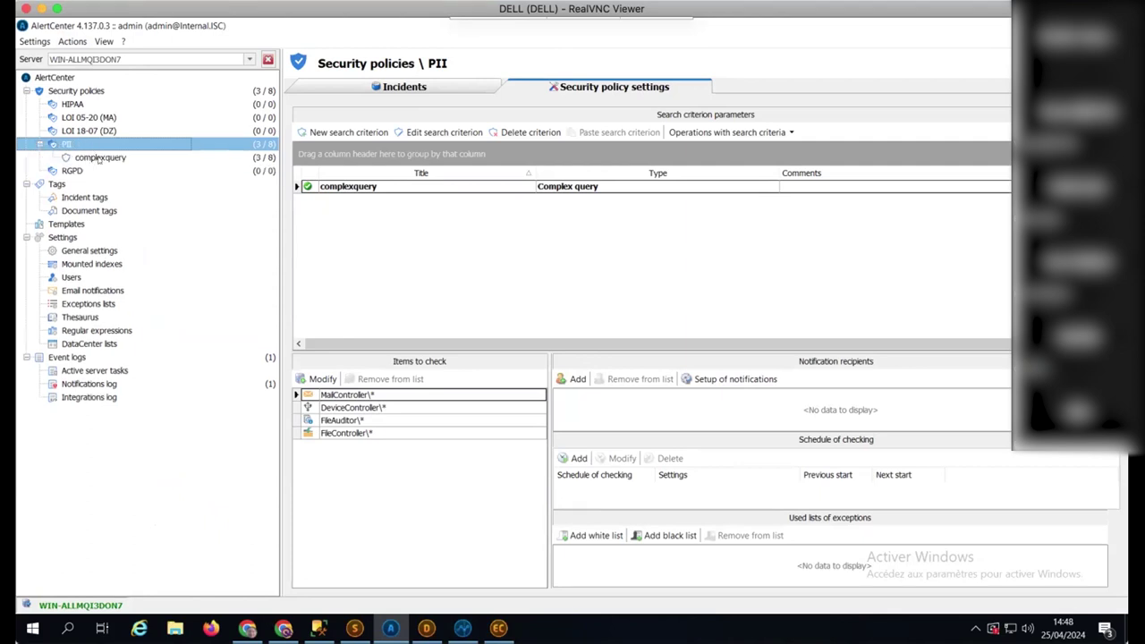
pyautogui.click(98, 158)
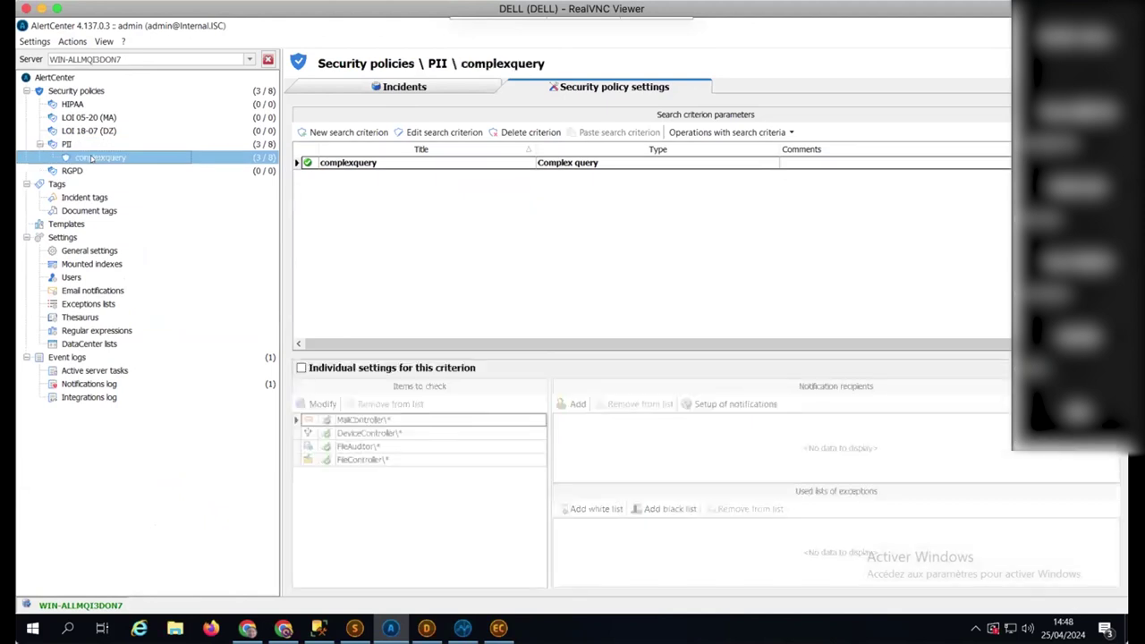
pyautogui.click(82, 145)
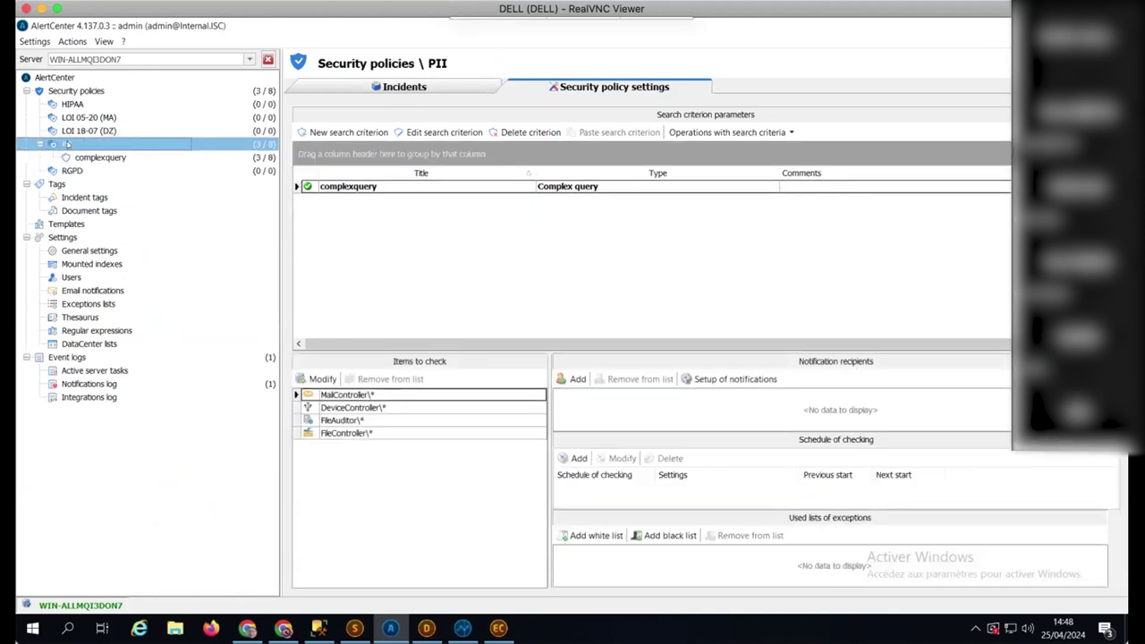
pyautogui.click(108, 157)
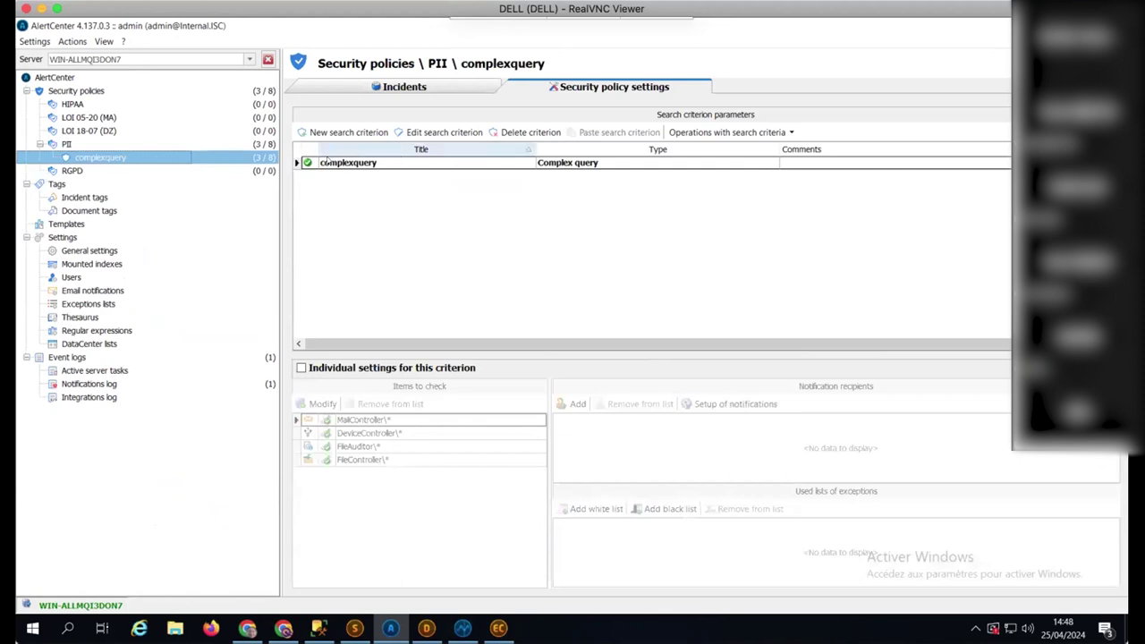
pyautogui.click(68, 145)
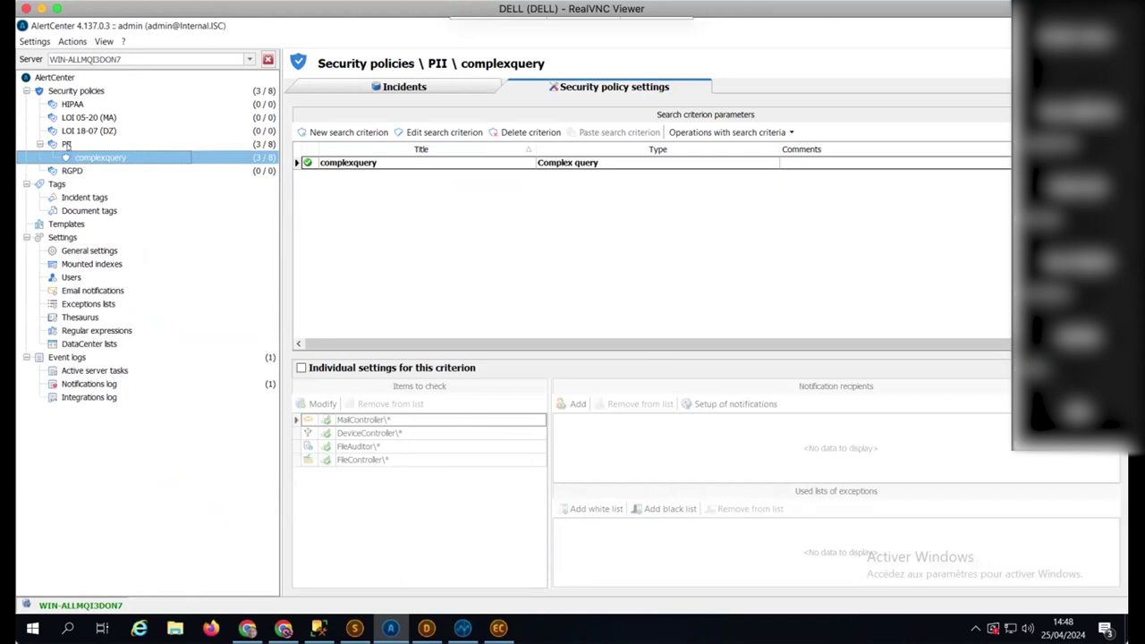
# Step: Start checking the complexquery criterion of the PII policy
pyautogui.click(94, 157)
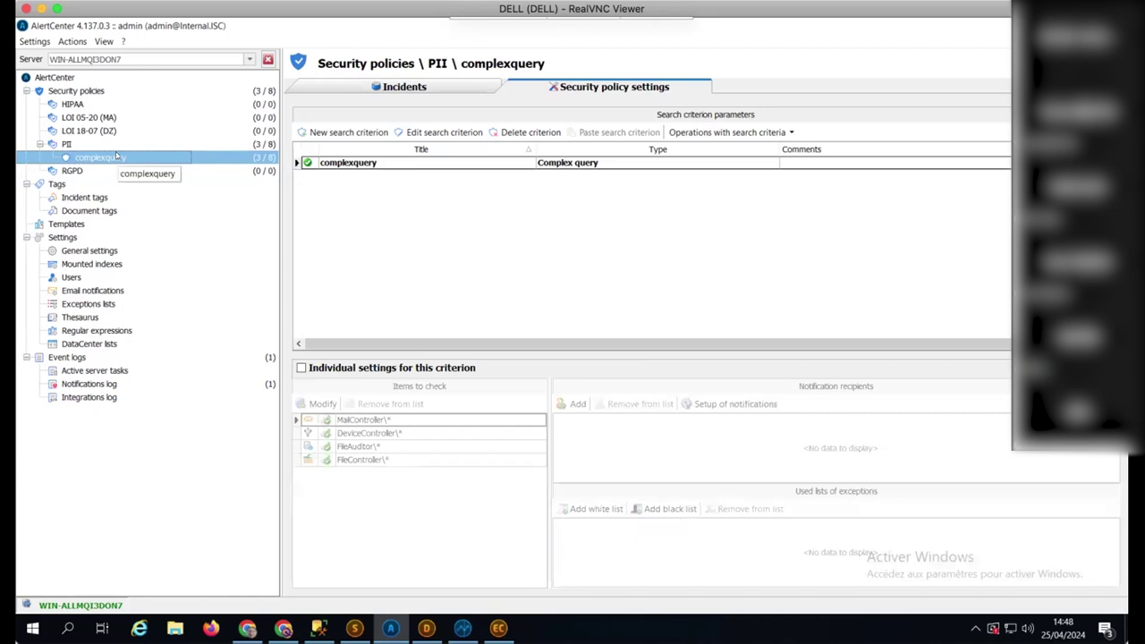
pyautogui.rightClick(116, 156)
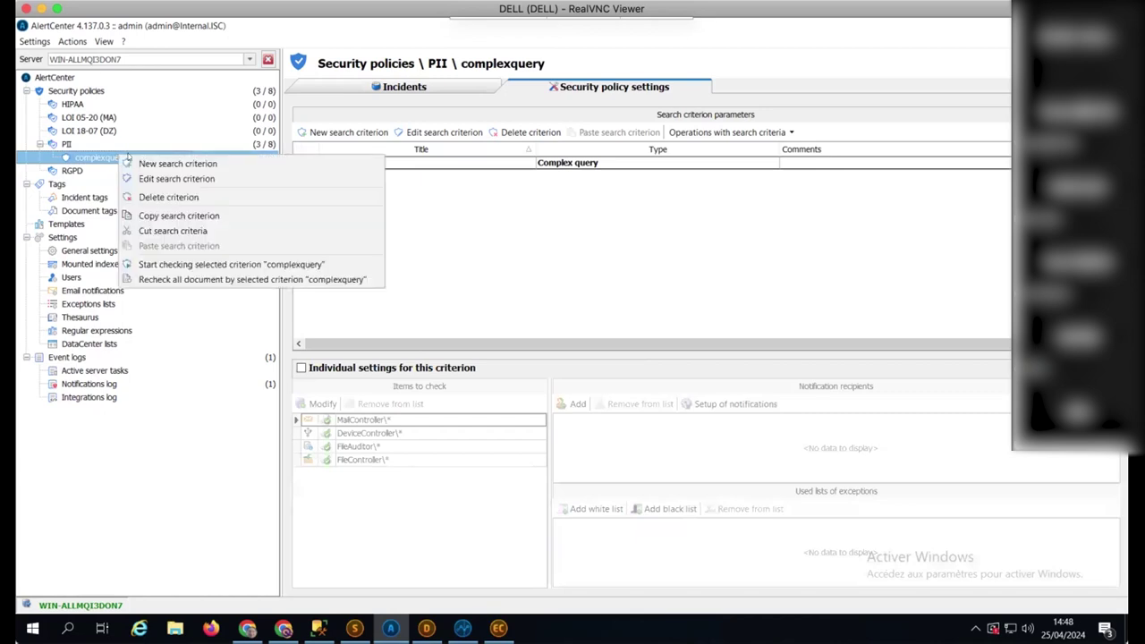
pyautogui.click(195, 266)
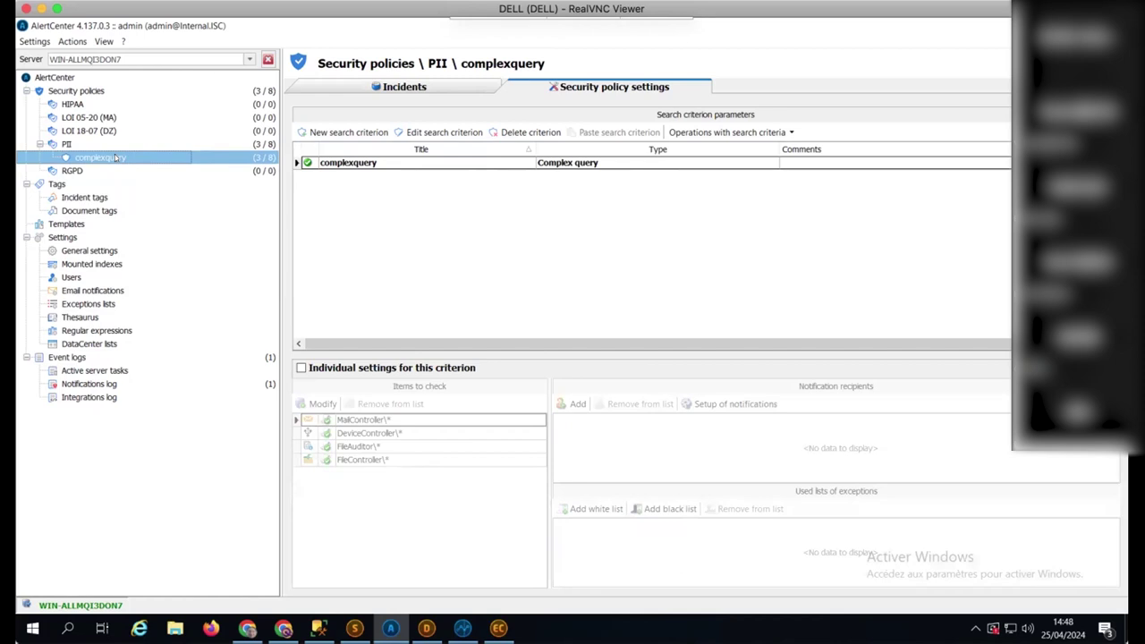
# Step: Examine the ssn3-2-4 regular expression subquery inside the complexquery criterion, closing both editors without changes
pyautogui.click(540, 163)
pyautogui.doubleClick(541, 163)
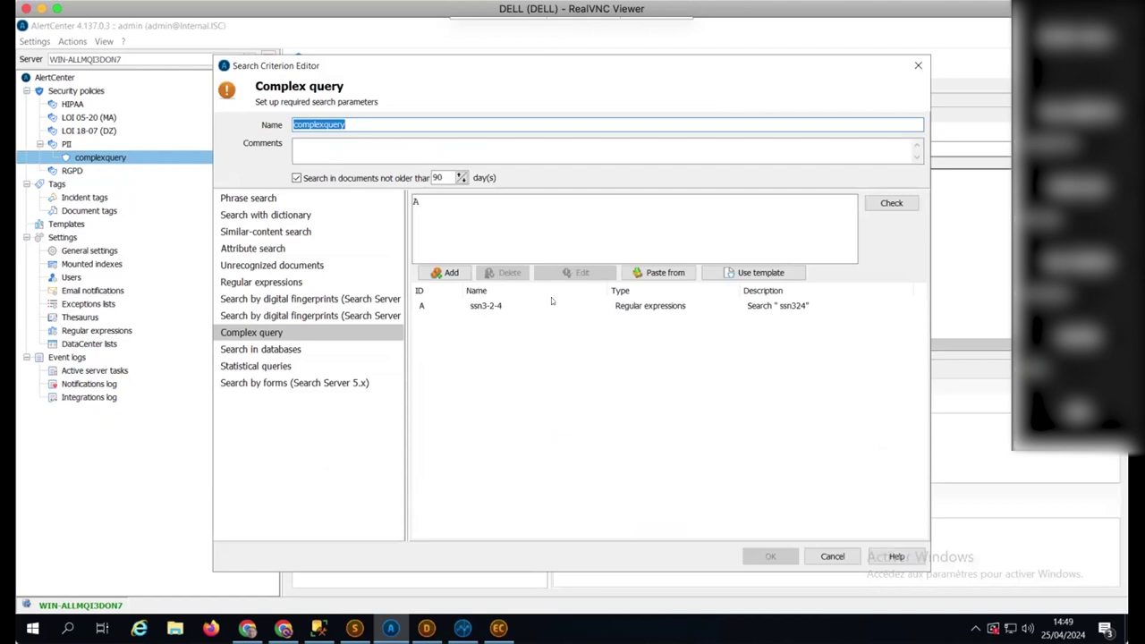
pyautogui.click(651, 306)
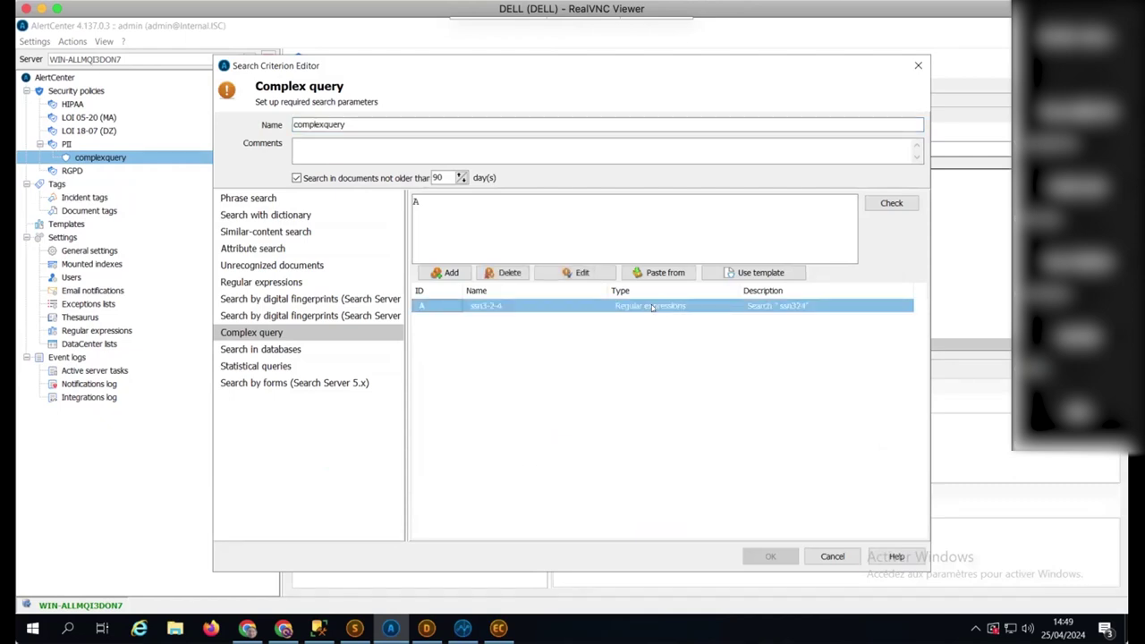
pyautogui.doubleClick(652, 306)
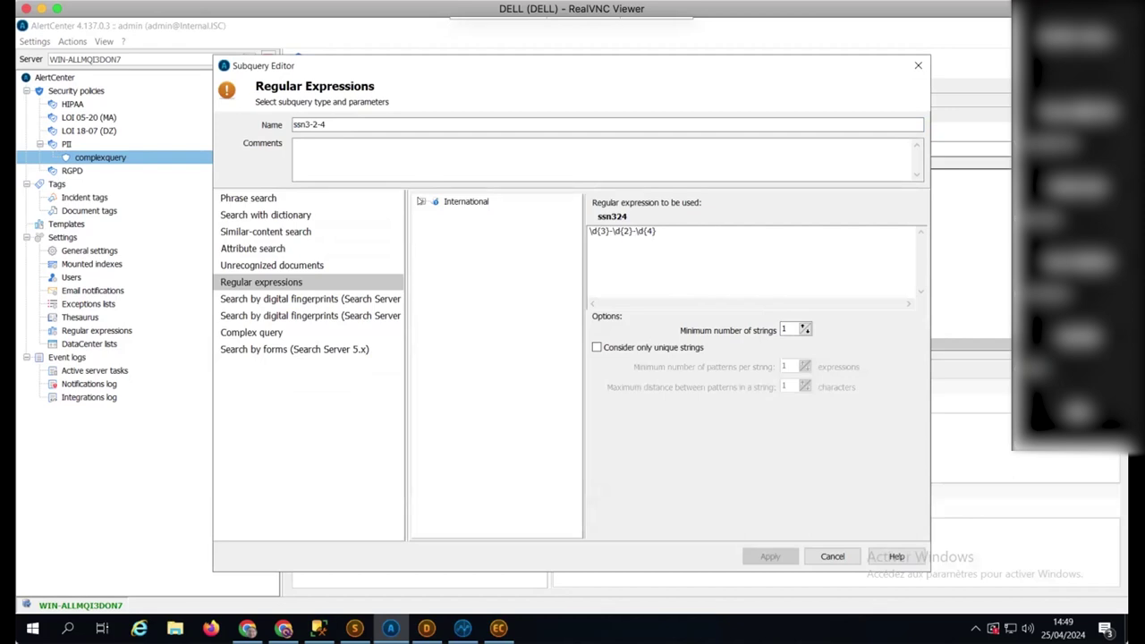
pyautogui.click(420, 201)
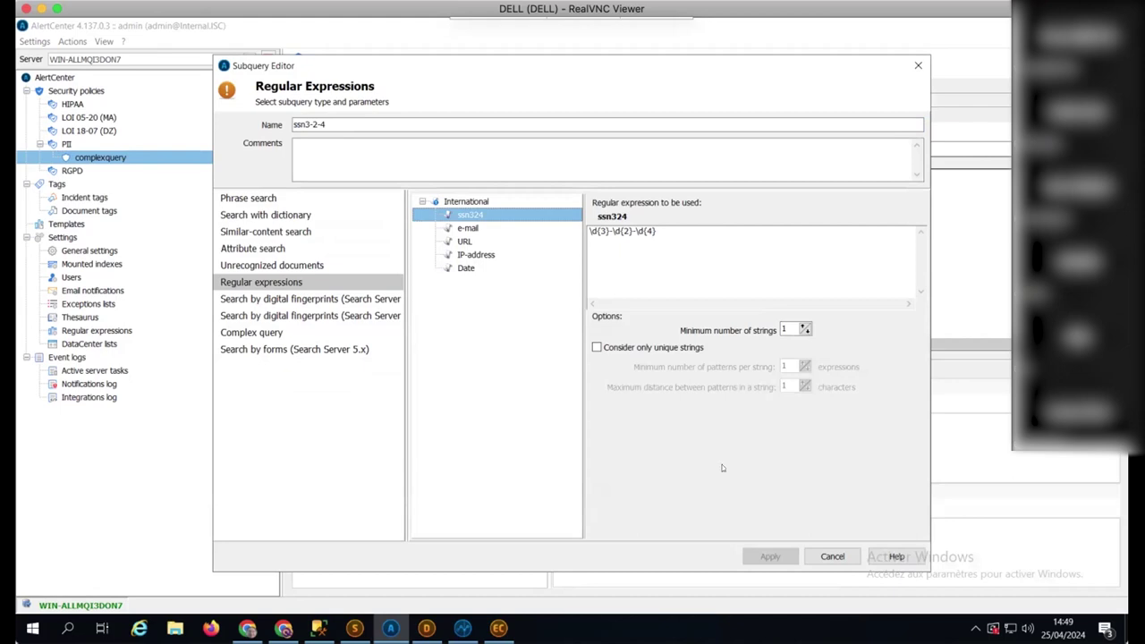
pyautogui.click(823, 558)
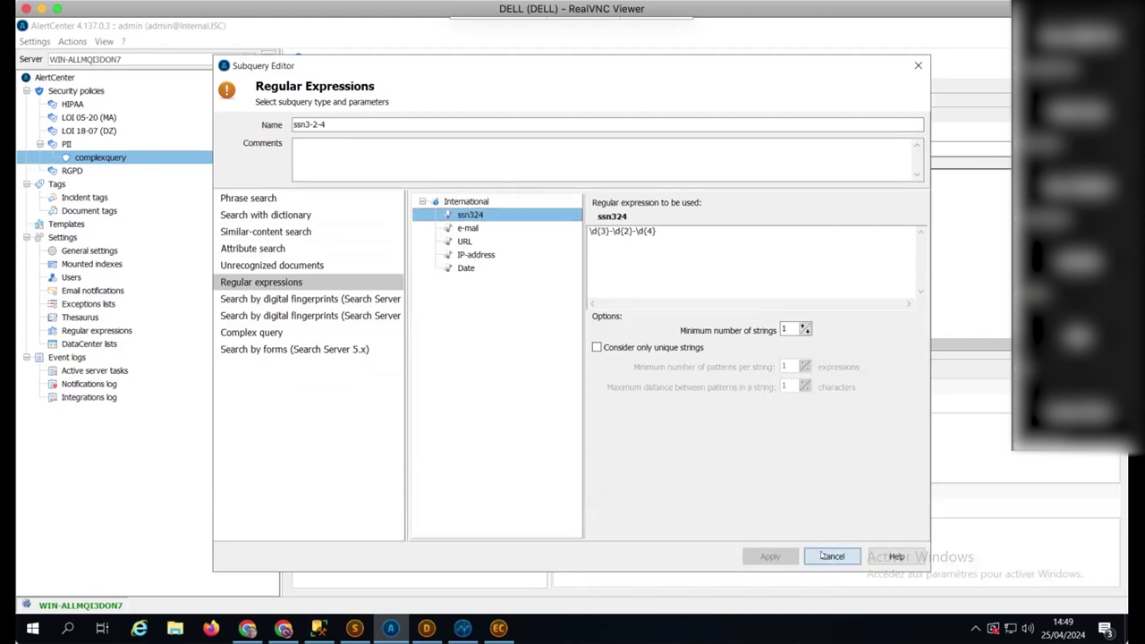
pyautogui.click(823, 558)
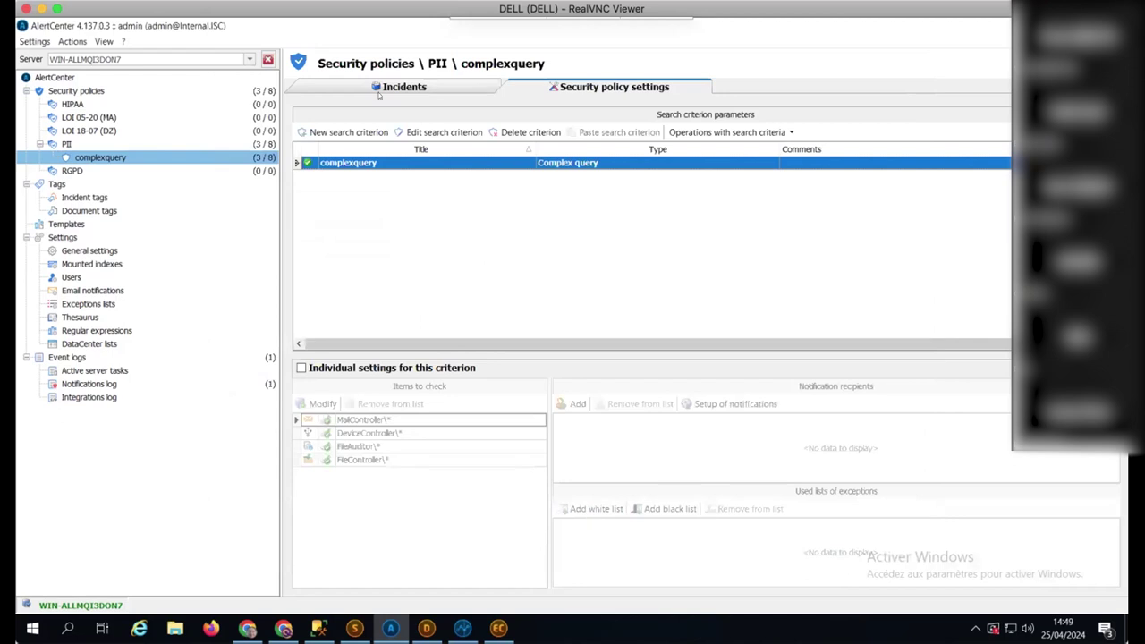
# Step: Review the complexquery incidents, enlarging the preview to inspect the first sample-data.pdf incident and the sample-data.xls incident
pyautogui.click(378, 87)
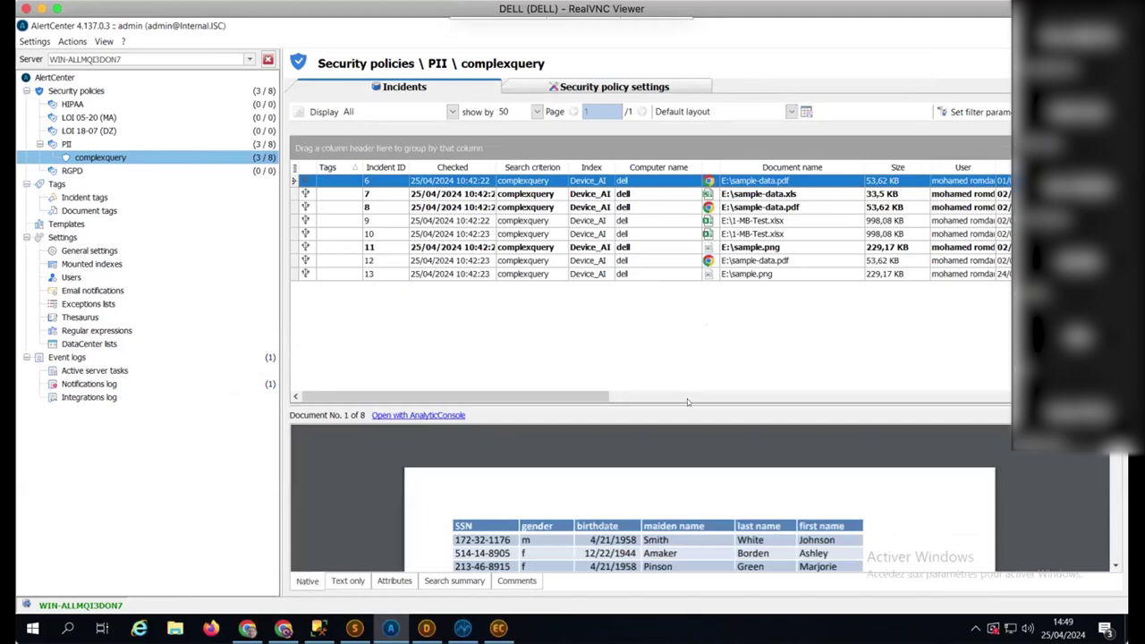
pyautogui.moveTo(678, 382); pyautogui.dragTo(675, 319)
pyautogui.moveTo(1021, 507)
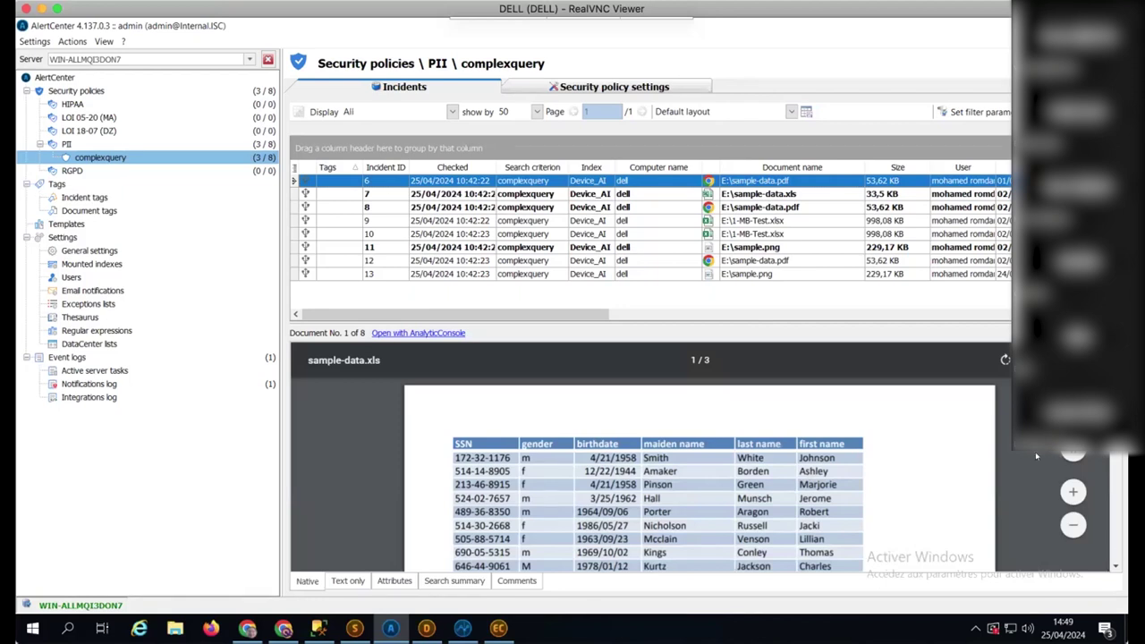
pyautogui.scroll(-15, 701, 474)
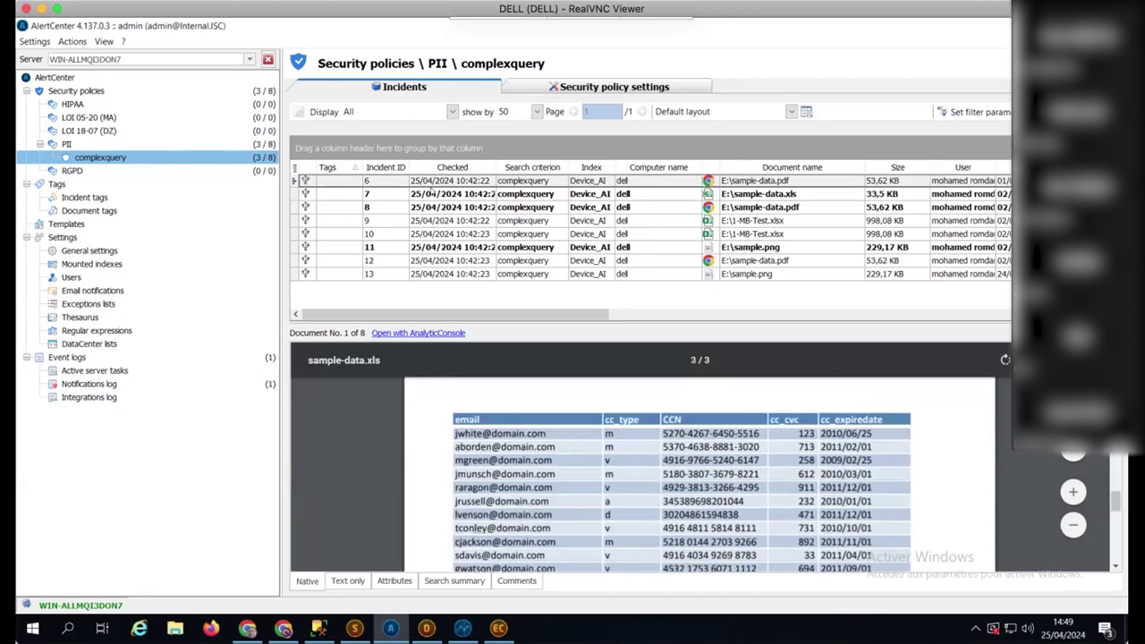
pyautogui.click(434, 193)
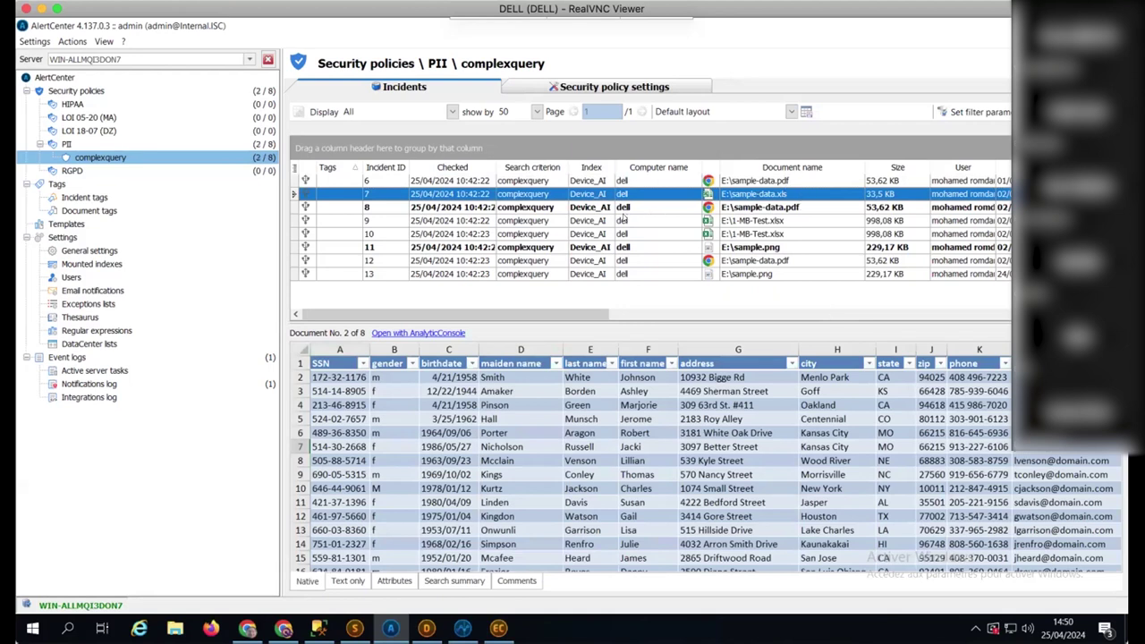
# Step: Preview incident 8 for sample-data.pdf and look over the HIPAA policy's incident list and available policy actions
pyautogui.click(480, 206)
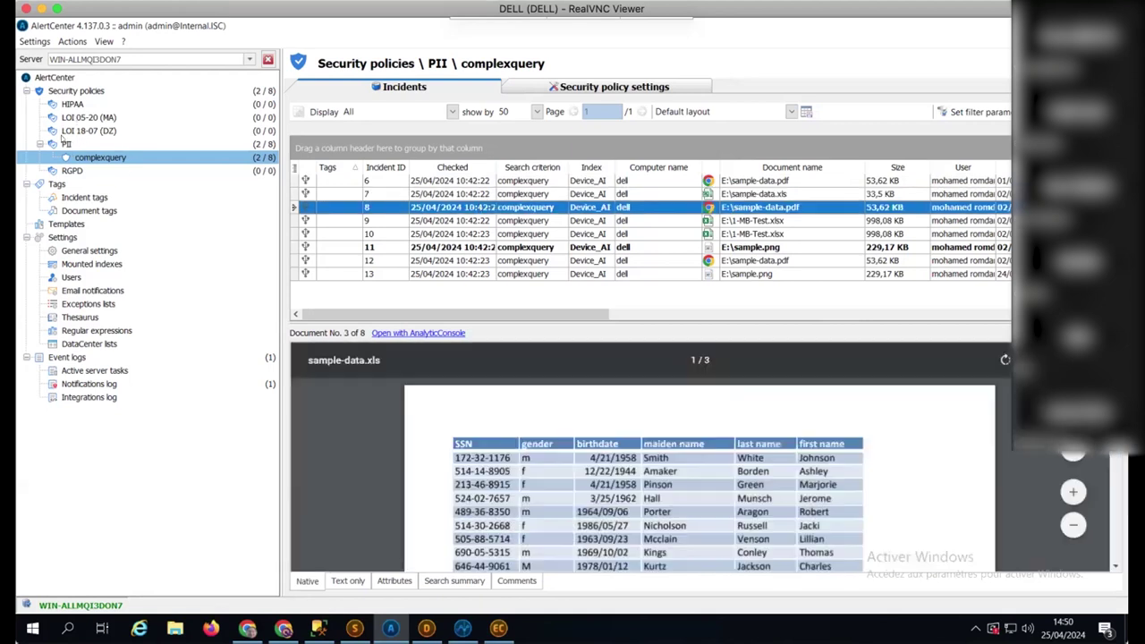
pyautogui.click(69, 104)
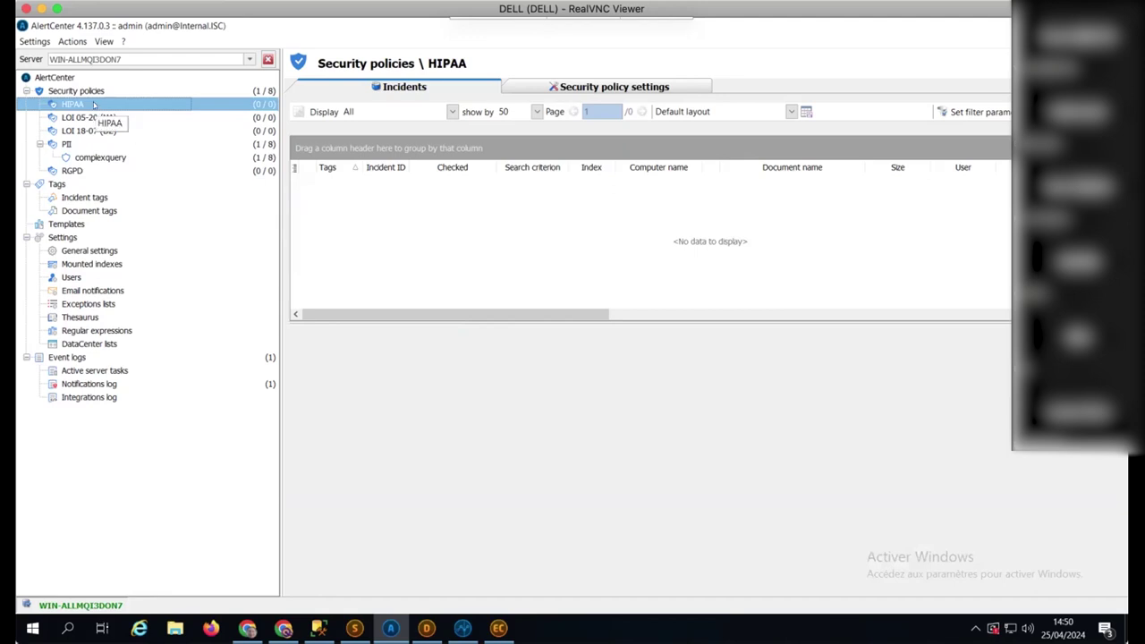
pyautogui.rightClick(93, 105)
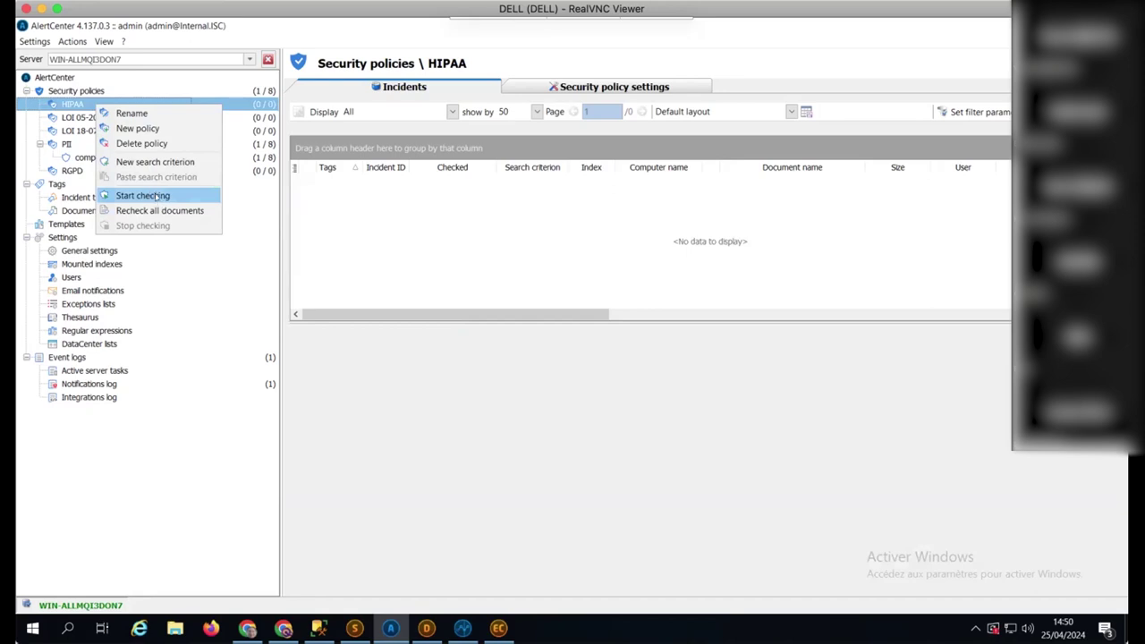
pyautogui.click(71, 104)
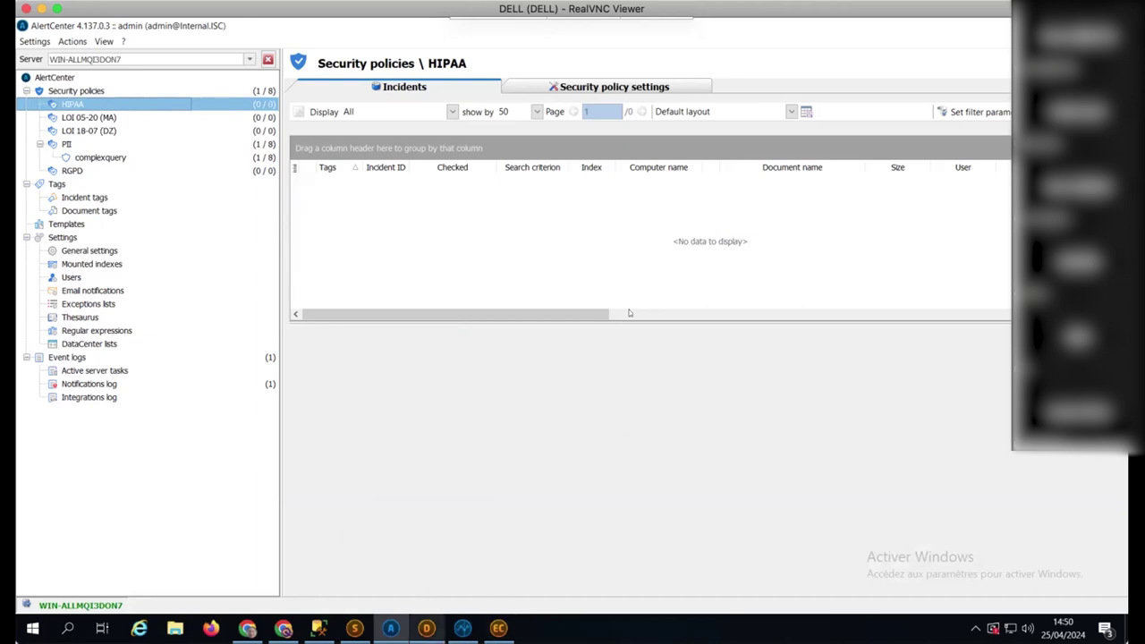
# Step: Switch to Analytic Console and examine the available search criteria, including the Common, User files and Device audit groups
pyautogui.click(462, 629)
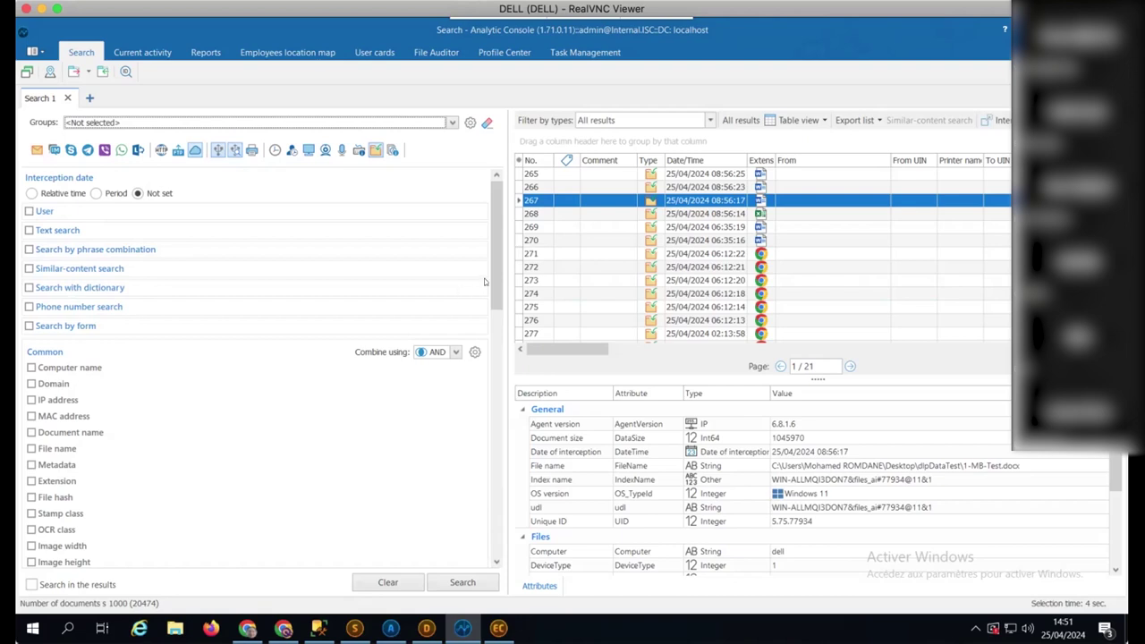
pyautogui.moveTo(497, 268); pyautogui.dragTo(427, 440)
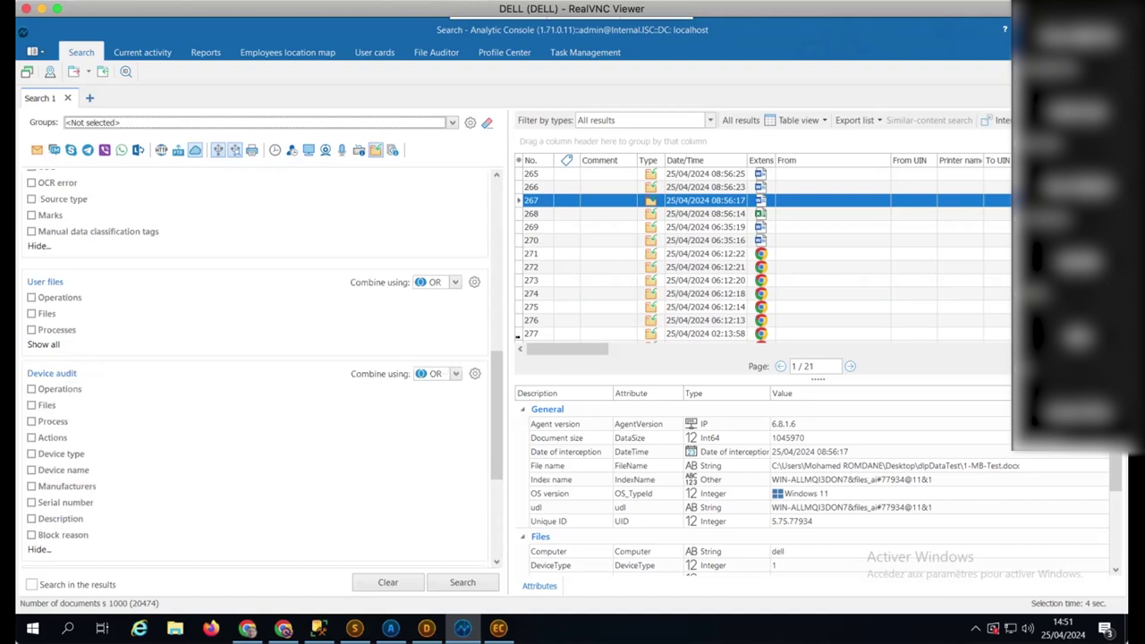
pyautogui.scroll(5, 486, 312)
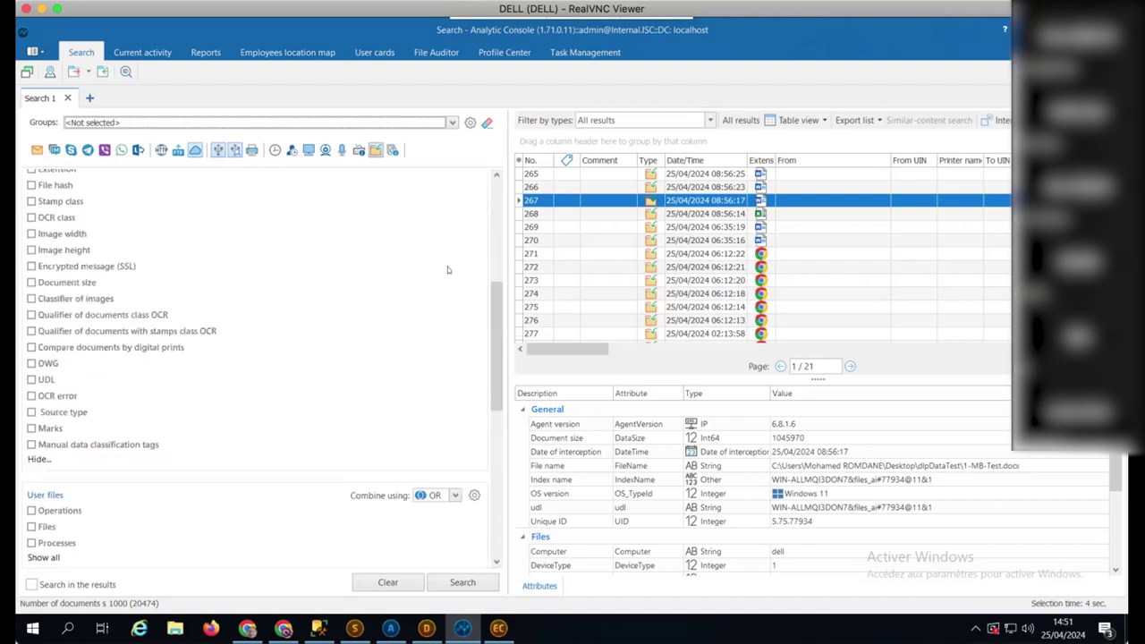
pyautogui.moveTo(498, 364); pyautogui.dragTo(491, 477)
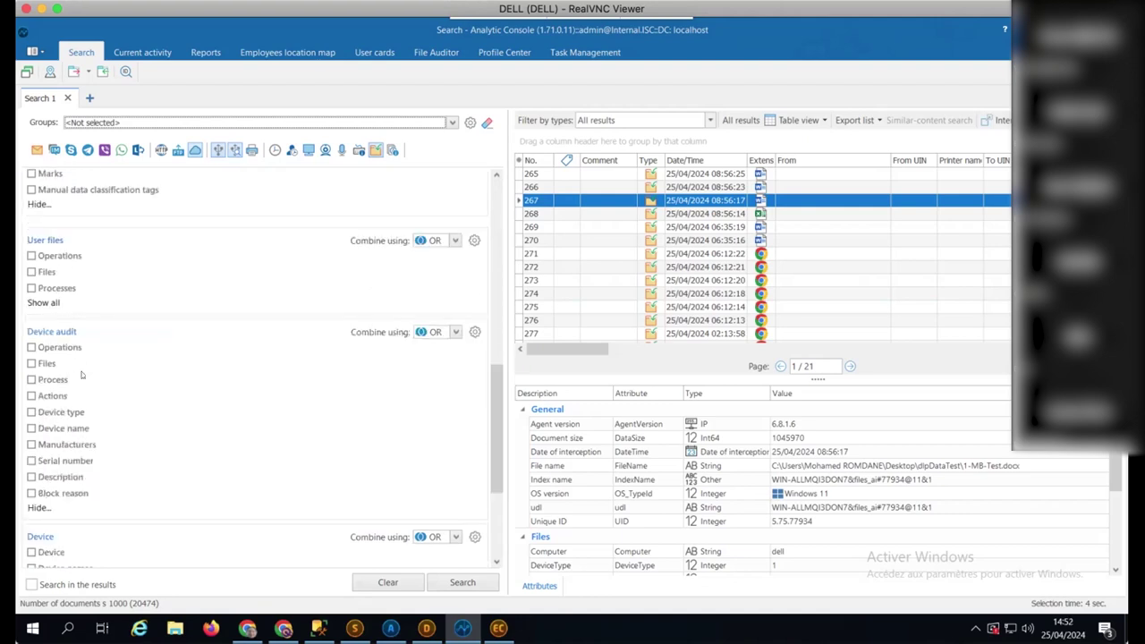
pyautogui.click(492, 331)
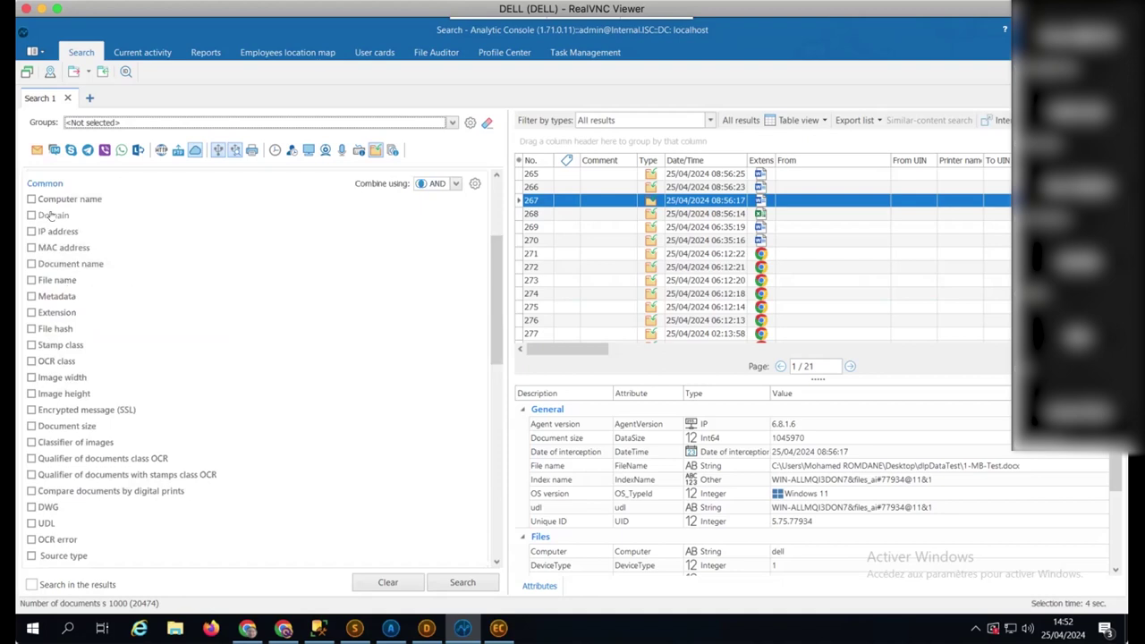
pyautogui.moveTo(498, 275); pyautogui.dragTo(498, 252)
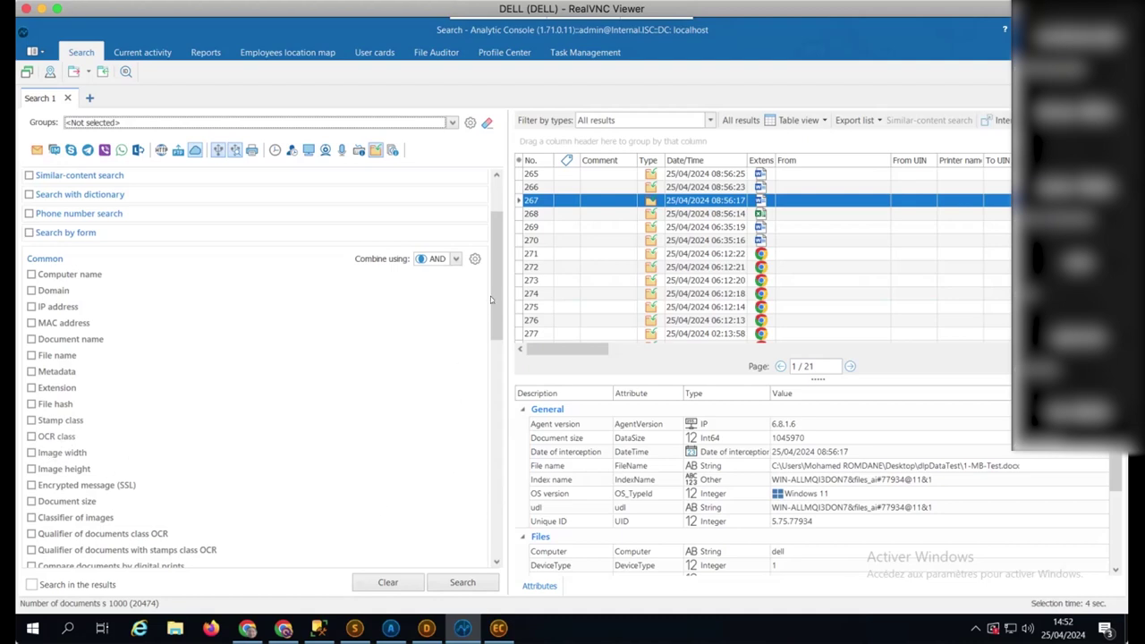
pyautogui.click(491, 400)
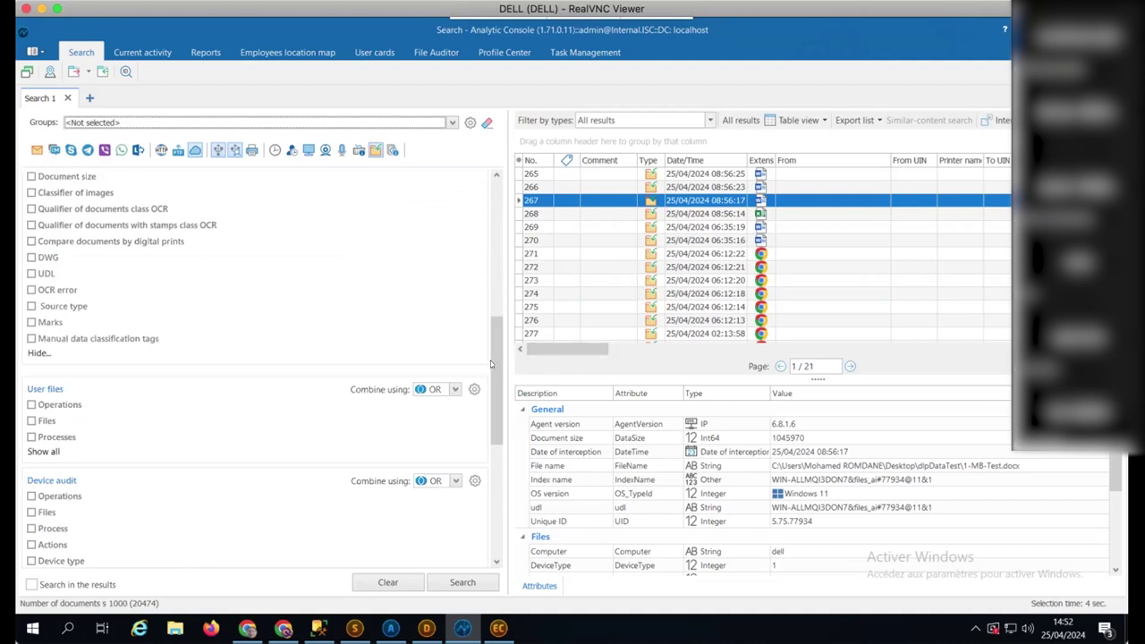
pyautogui.moveTo(490, 355); pyautogui.dragTo(491, 407)
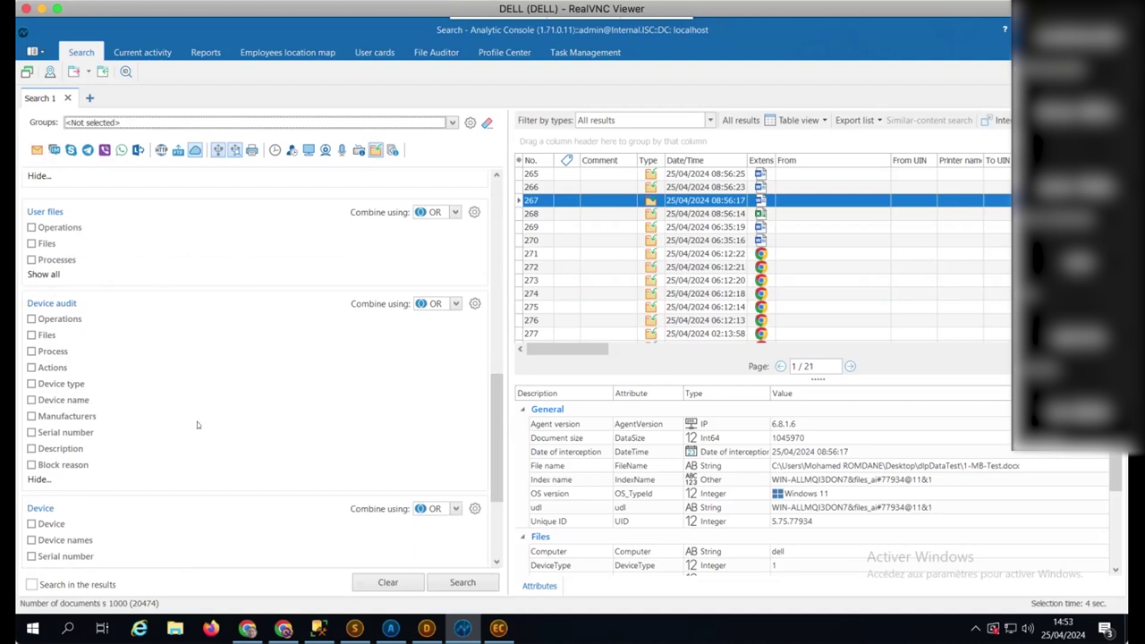
# Step: Switch to SQL Server Management Studio and inspect the database list and the contents of activity_monitor_ai, collapsing it again
pyautogui.click(318, 628)
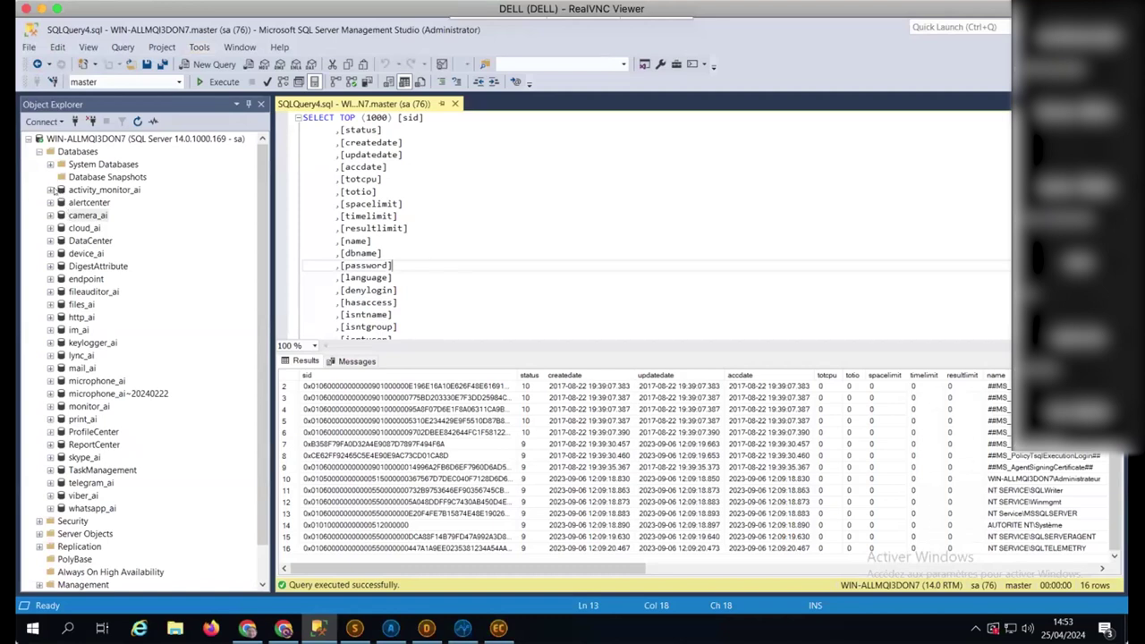
pyautogui.click(51, 189)
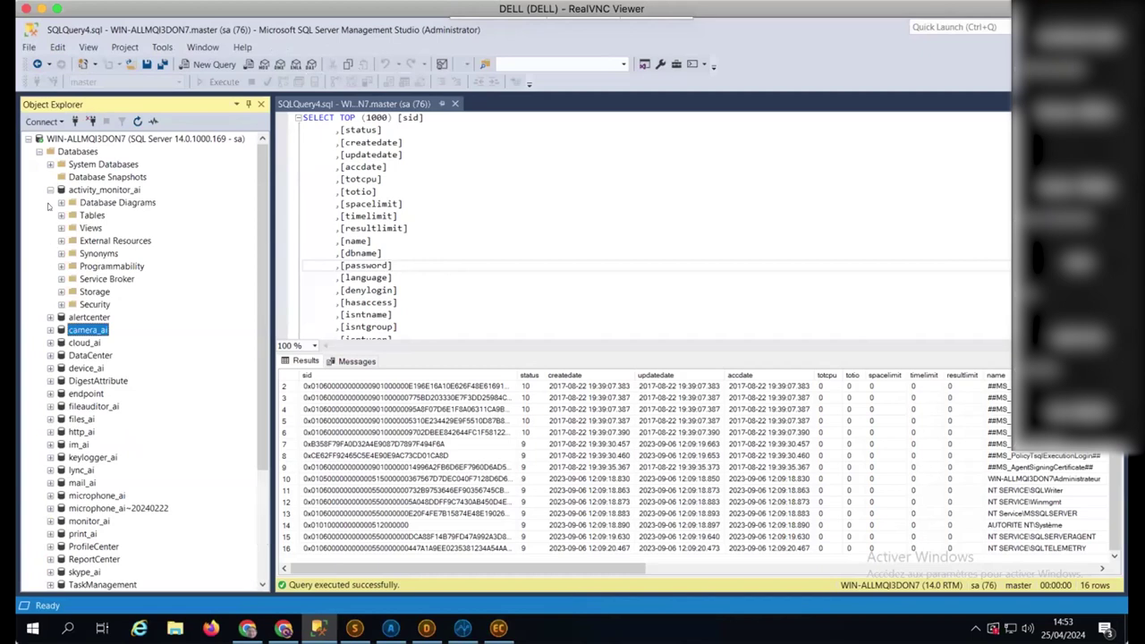
pyautogui.click(50, 190)
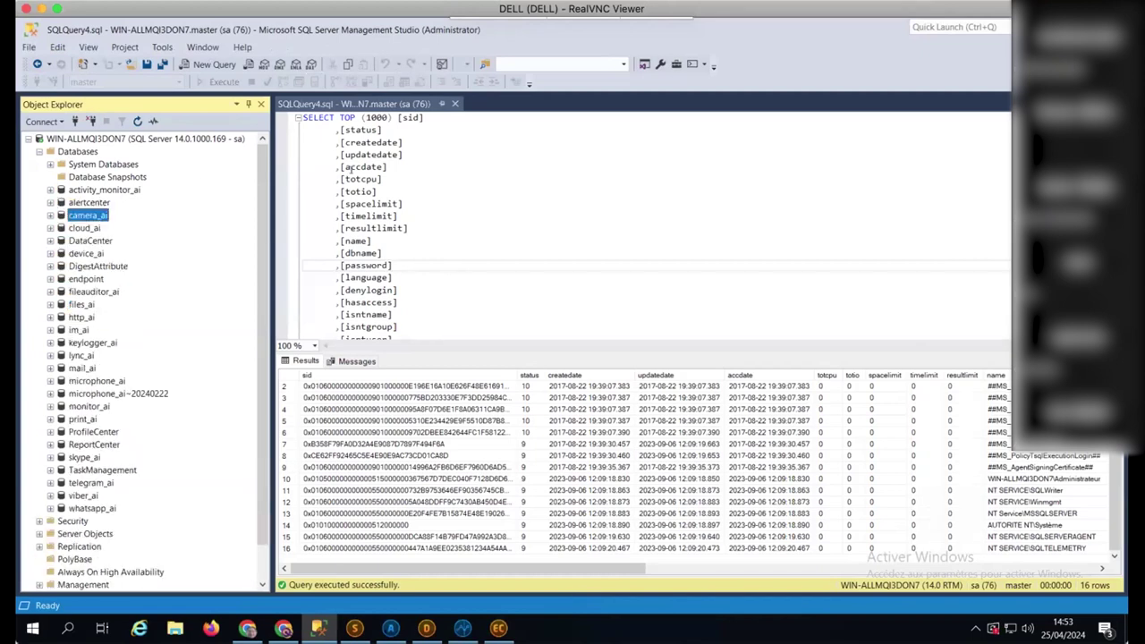
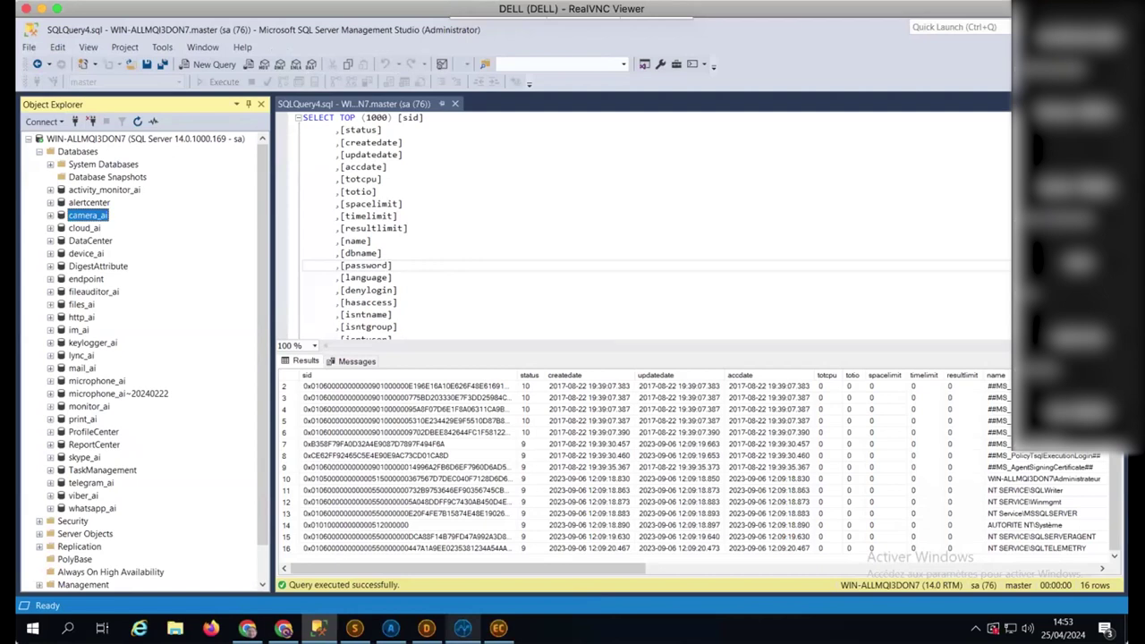
# Step: Return to Analytic Console and examine the Device and Cloud search criteria
pyautogui.hotkey('alt', 'Tab')
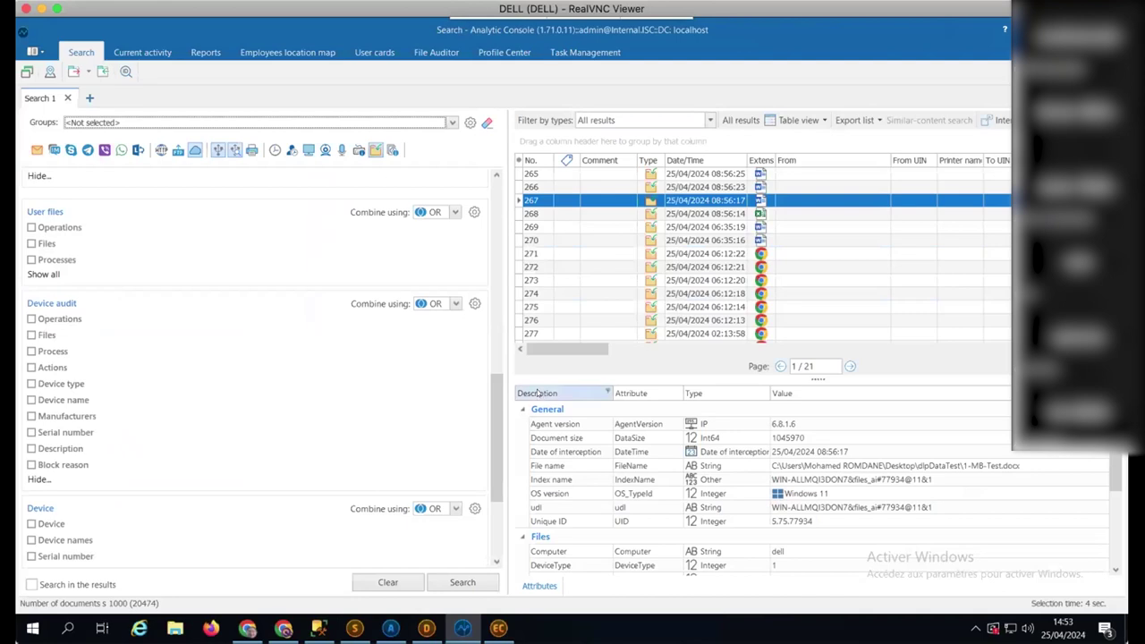
pyautogui.moveTo(503, 454); pyautogui.dragTo(503, 508)
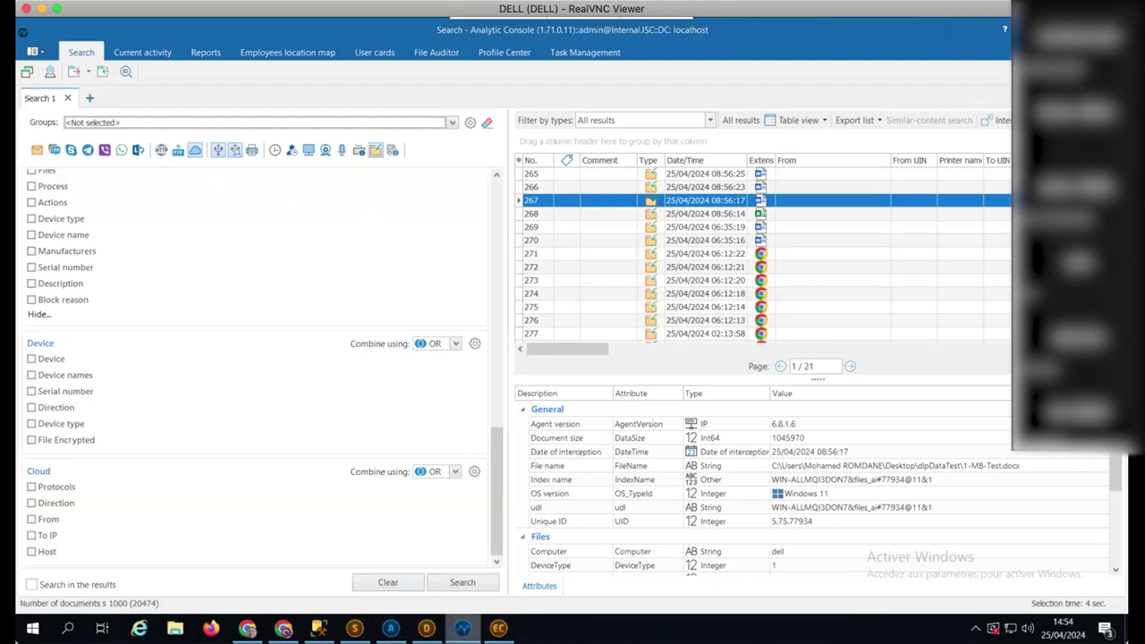
# Step: Glance at the EndpointController and Analytic Console windows, return to AlertCenter and collapse the PII policy in the tree
pyautogui.click(391, 629)
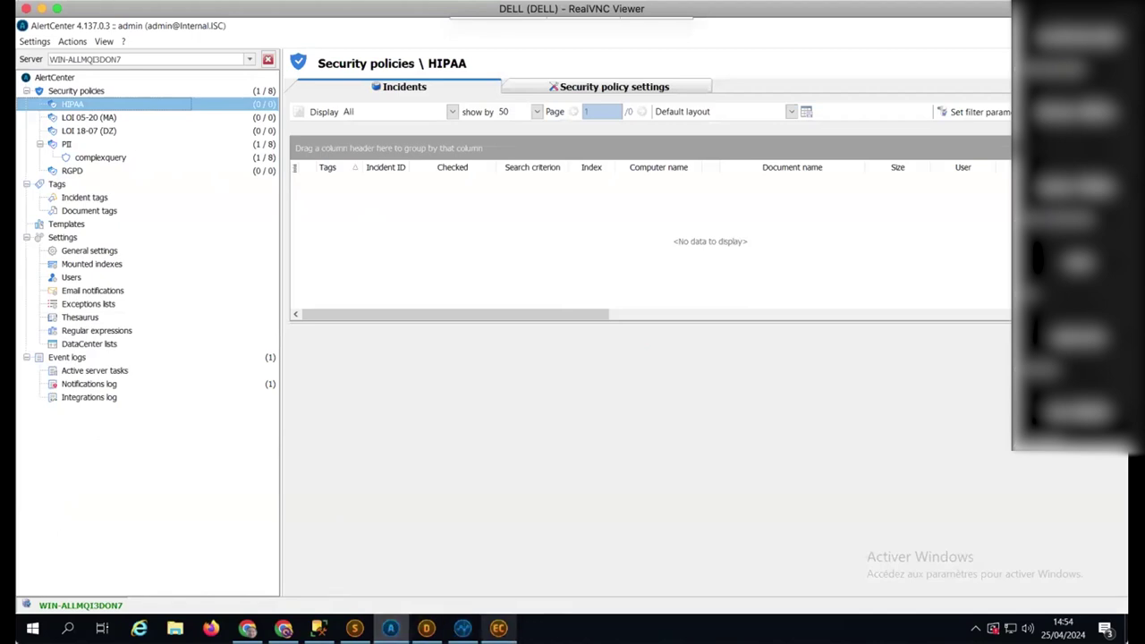
pyautogui.click(498, 629)
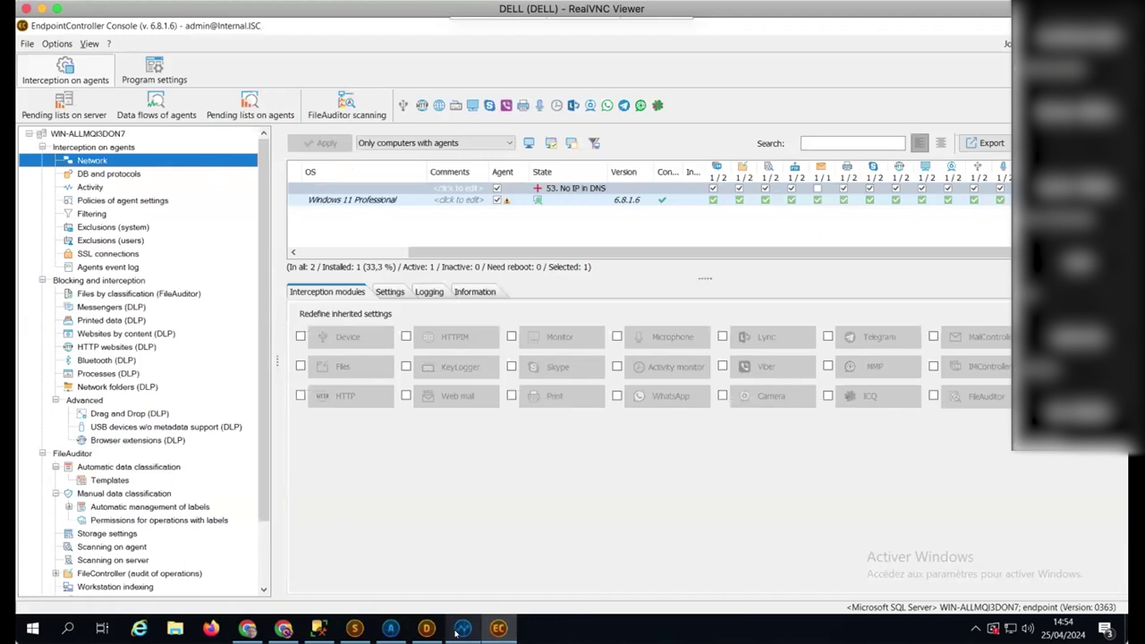
pyautogui.click(460, 629)
pyautogui.click(427, 629)
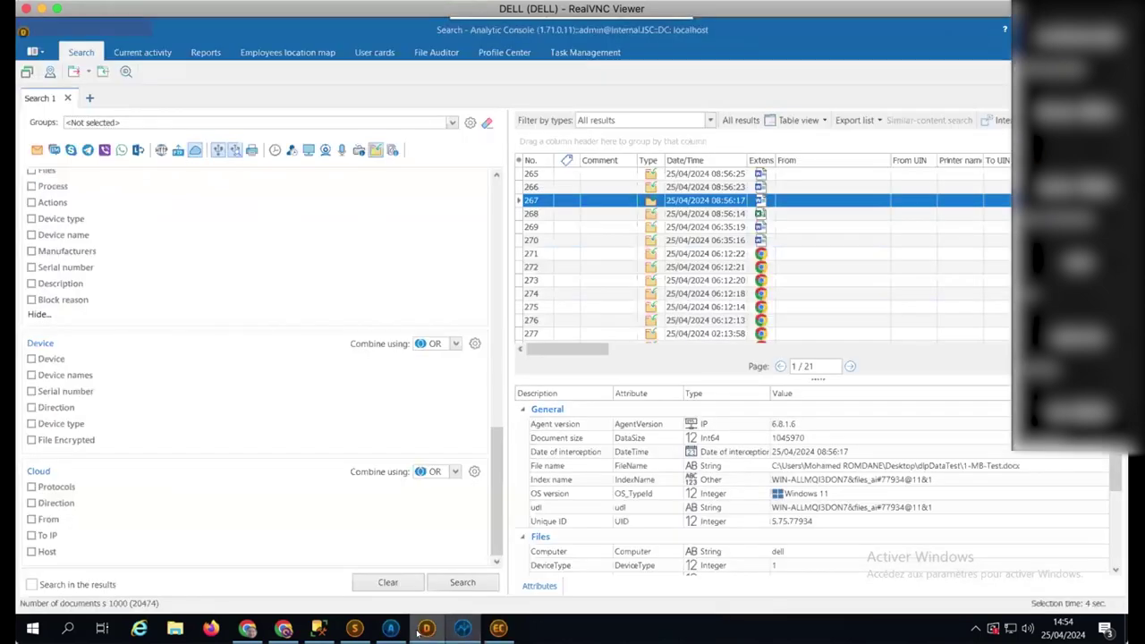
pyautogui.click(391, 629)
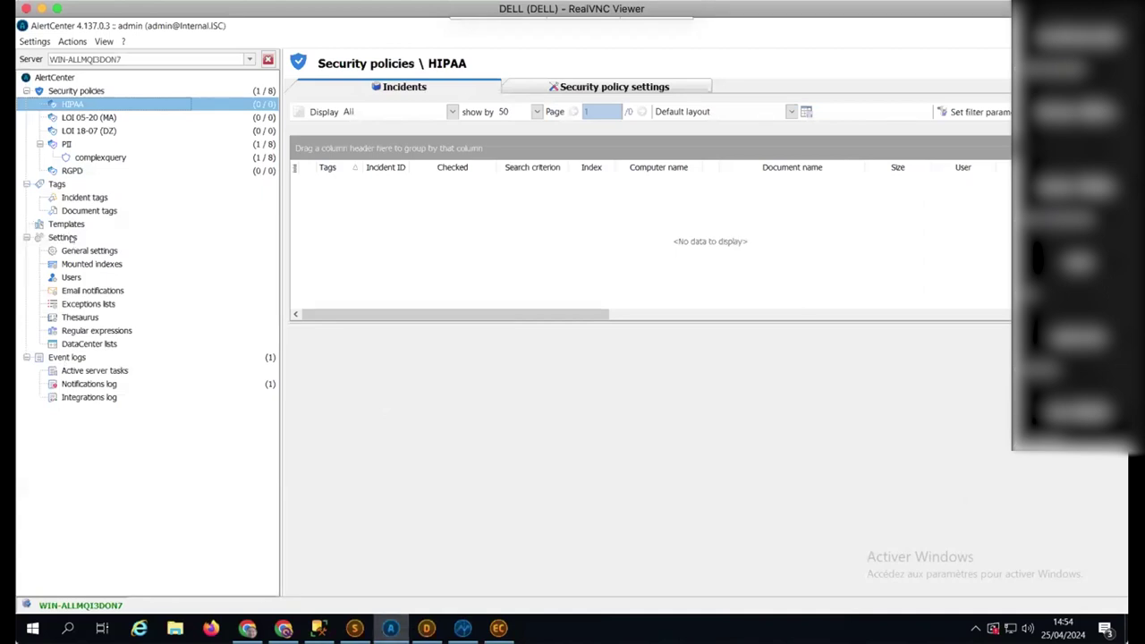
pyautogui.click(41, 144)
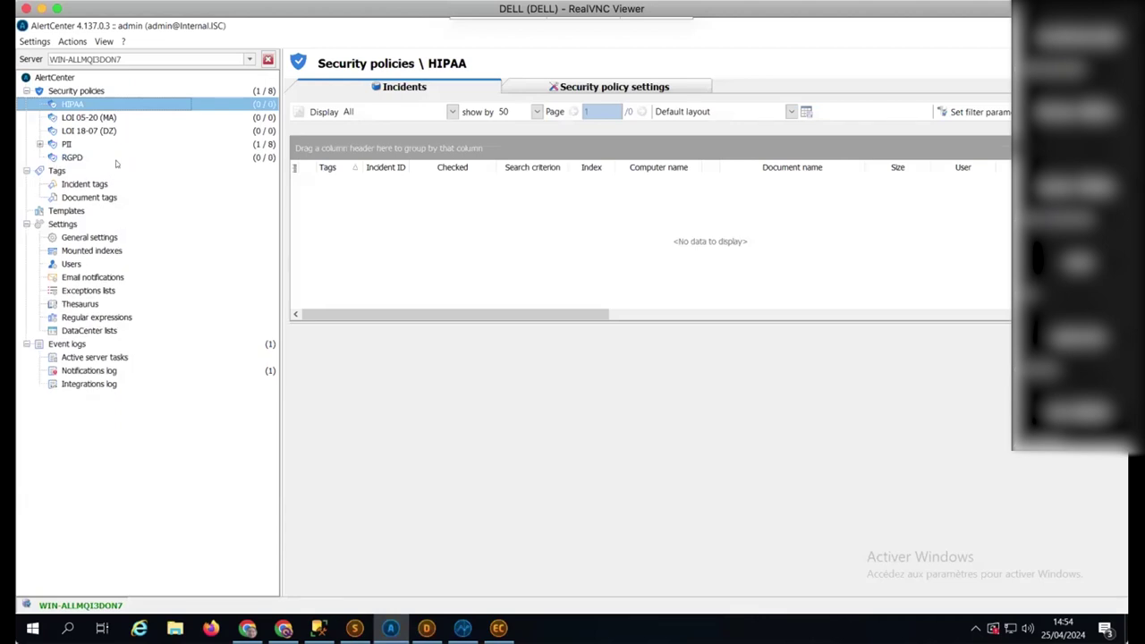